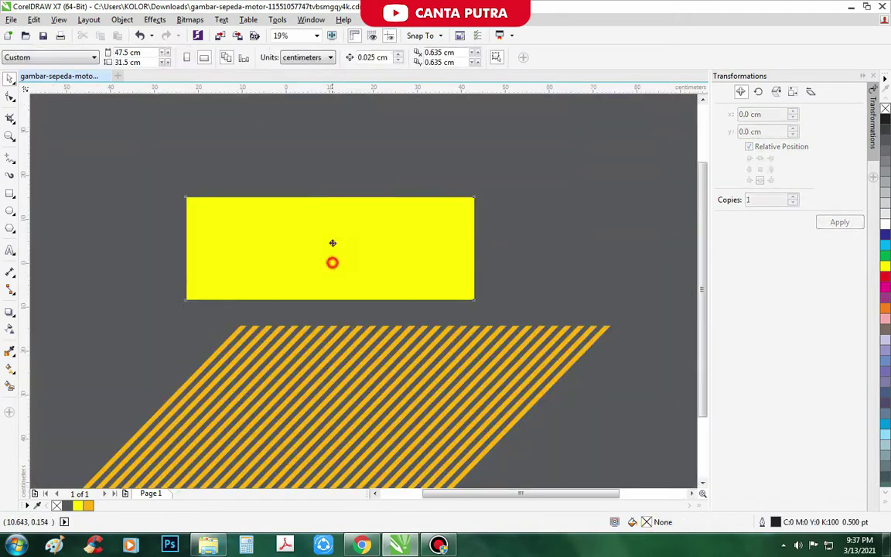
- Draw an ellipse about 108 cm wide and 26 cm tall overlapping the yellow rectangle's top edge, centred horizontally on it
{"action": "left_click", "coordinate": [314, 246]}
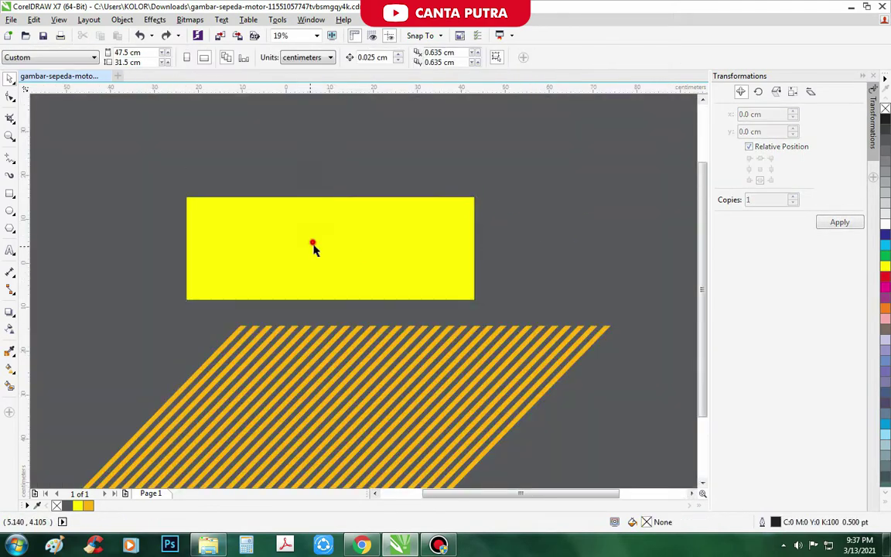
{"action": "left_click", "coordinate": [10, 211]}
{"action": "left_click_drag", "start_coordinate": [75, 269], "coordinate": [557, 146]}
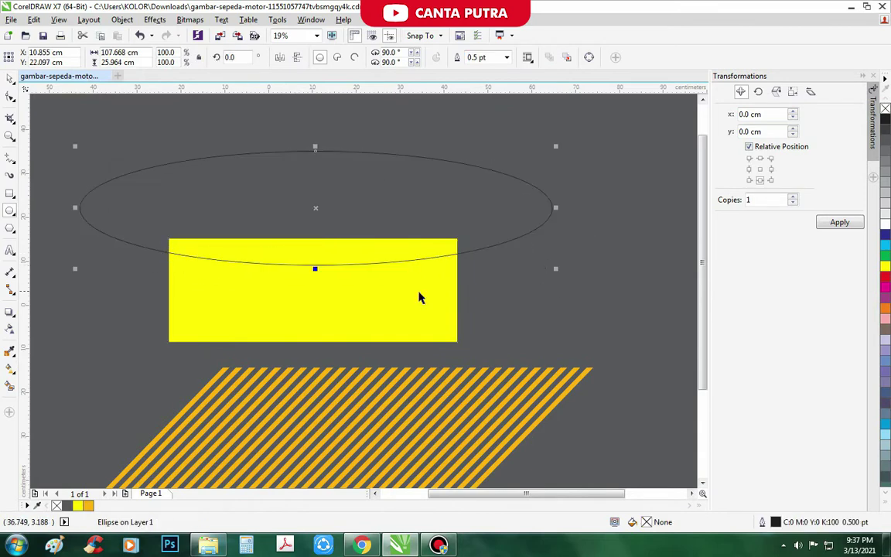
{"action": "scroll", "coordinate": [464, 255], "scroll_direction": "up", "scroll_amount": 2}
{"action": "scroll", "coordinate": [448, 235], "scroll_direction": "down", "scroll_amount": 2}
{"action": "left_click", "coordinate": [471, 216]}
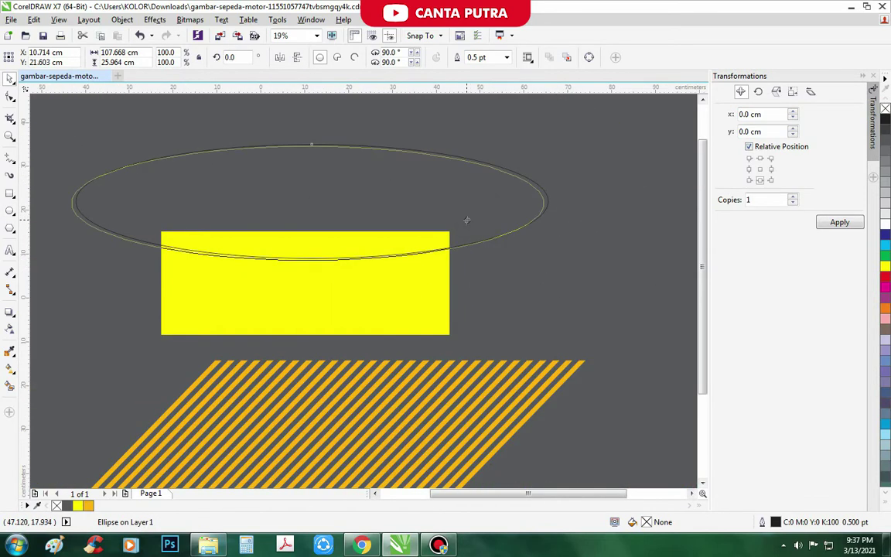
{"action": "left_click", "coordinate": [466, 220]}
{"action": "left_click", "coordinate": [497, 303]}
- Intersect the ellipse with the yellow rectangle and remove the ellipse, keeping only the curved overlap
{"action": "scroll", "coordinate": [464, 220], "scroll_direction": "up", "scroll_amount": 3}
{"action": "scroll", "coordinate": [472, 208], "scroll_direction": "down", "scroll_amount": 3}
{"action": "left_click", "coordinate": [433, 232], "text": "shift"}
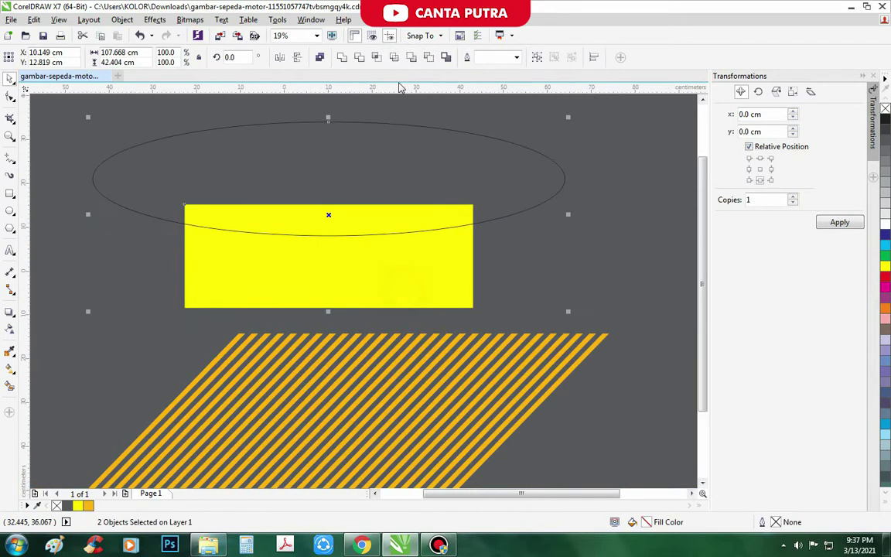
{"action": "left_click", "coordinate": [378, 60]}
{"action": "scroll", "coordinate": [499, 201], "scroll_direction": "down", "scroll_amount": 2}
{"action": "scroll", "coordinate": [368, 256], "scroll_direction": "up", "scroll_amount": 2}
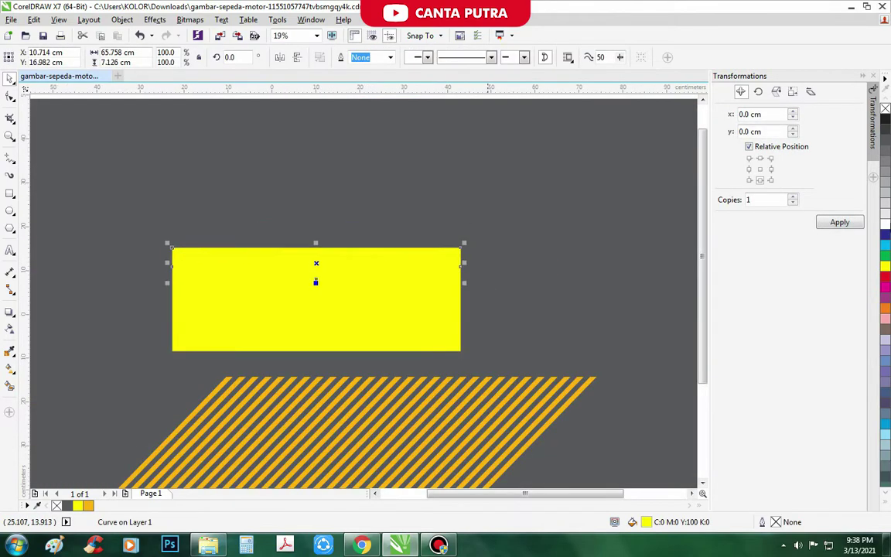
- Fill the curved strip with 20% black and stretch a copy of it downward to about 8.4 cm tall
{"action": "scroll", "coordinate": [502, 264], "scroll_direction": "down", "scroll_amount": 2}
{"action": "scroll", "coordinate": [410, 229], "scroll_direction": "up", "scroll_amount": 3}
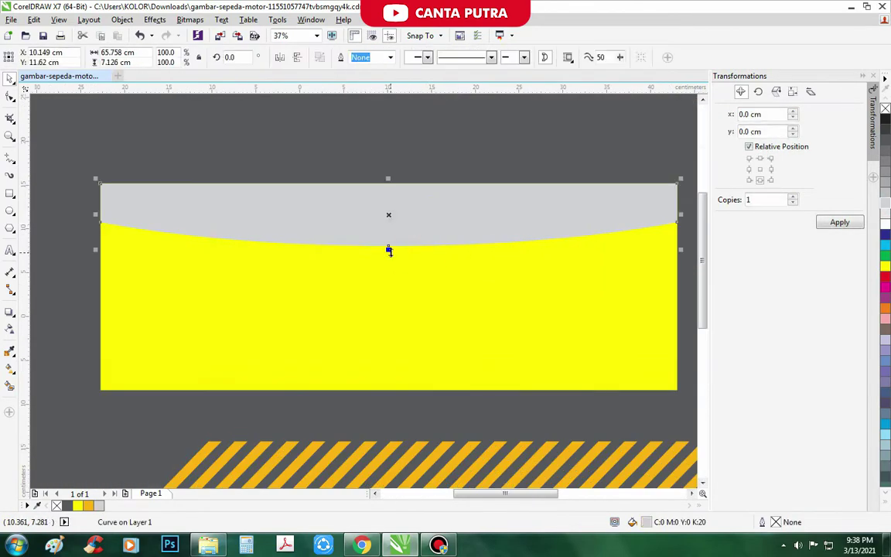
{"action": "left_click_drag", "start_coordinate": [387, 249], "coordinate": [387, 264]}
{"action": "scroll", "coordinate": [396, 220], "scroll_direction": "down", "scroll_amount": 2}
{"action": "left_click", "coordinate": [412, 189]}
{"action": "scroll", "coordinate": [374, 244], "scroll_direction": "down", "scroll_amount": 2}
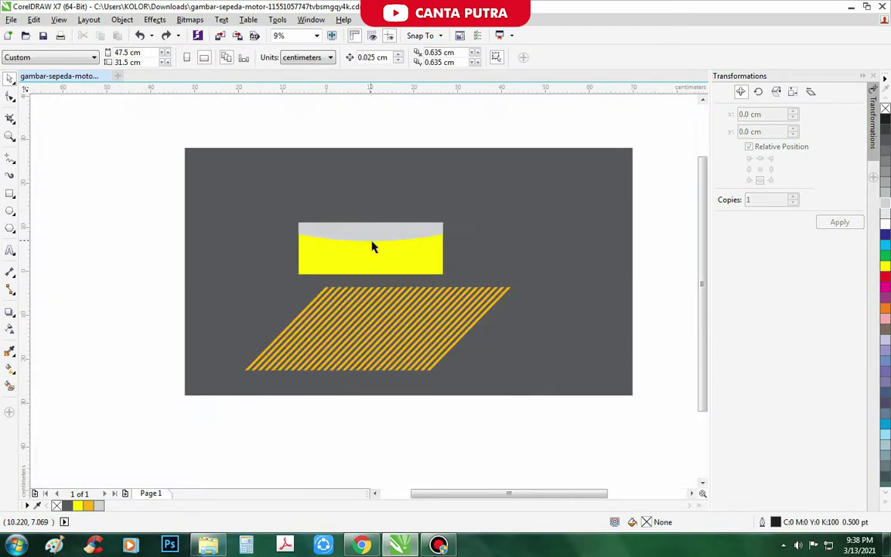
{"action": "scroll", "coordinate": [373, 244], "scroll_direction": "up", "scroll_amount": 2}
{"action": "left_click", "coordinate": [379, 232]}
{"action": "left_click", "coordinate": [421, 217]}
{"action": "key", "text": "Escape"}
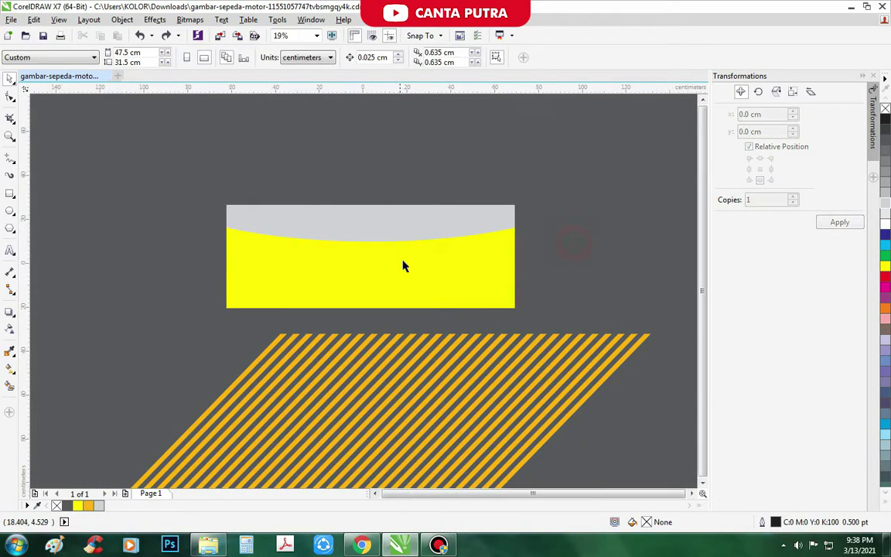
- Try to PowerClip the orange stripes inside the stretched gray strip
{"action": "scroll", "coordinate": [404, 264], "scroll_direction": "down", "scroll_amount": 2}
{"action": "scroll", "coordinate": [395, 375], "scroll_direction": "up", "scroll_amount": 2}
{"action": "left_click", "coordinate": [395, 375]}
{"action": "right_click", "coordinate": [394, 375]}
{"action": "left_click", "coordinate": [457, 77]}
{"action": "left_click", "coordinate": [370, 210]}
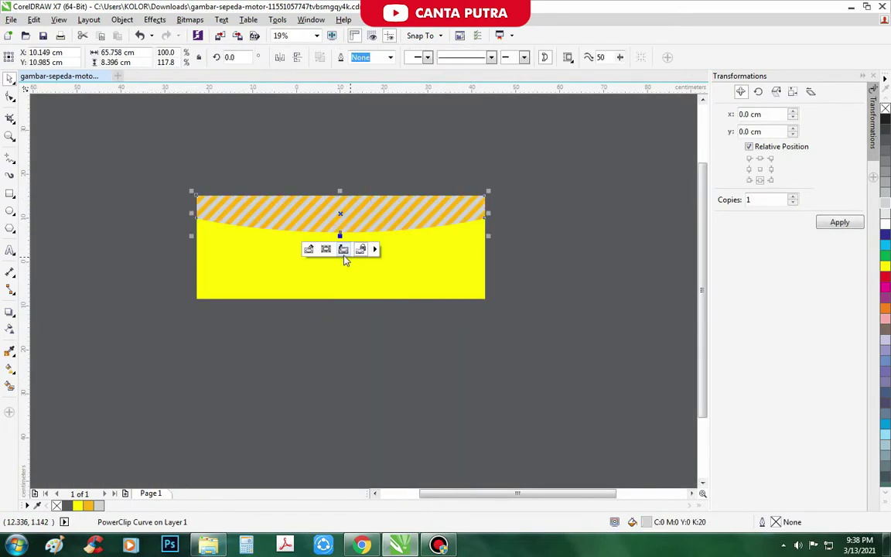
{"action": "key", "text": "ctrl+z"}
{"action": "key", "text": "ctrl+z"}
- Fill the front curved strip with 100% black and shorten it to about 6.2 cm tall, exposing a gray edge below
{"action": "scroll", "coordinate": [563, 213], "scroll_direction": "down", "scroll_amount": 2}
{"action": "scroll", "coordinate": [415, 239], "scroll_direction": "up", "scroll_amount": 3}
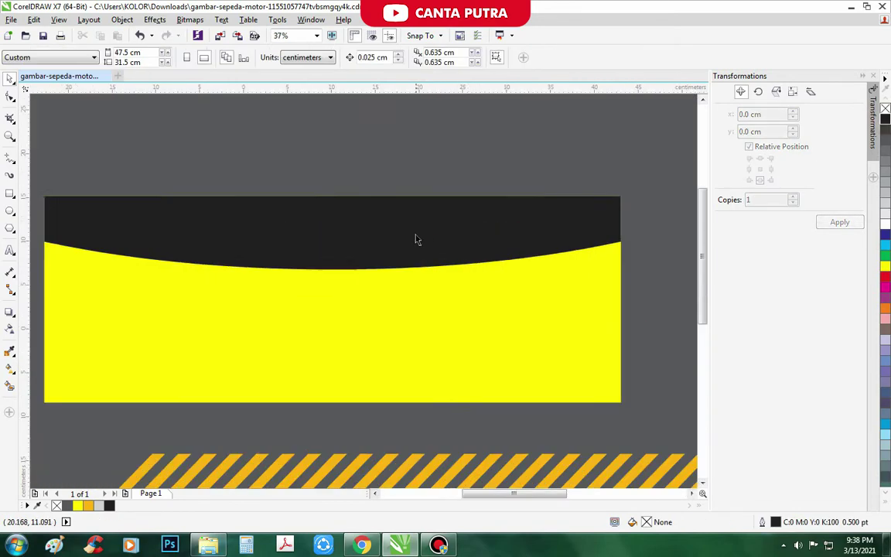
{"action": "left_click_drag", "start_coordinate": [331, 273], "coordinate": [332, 255]}
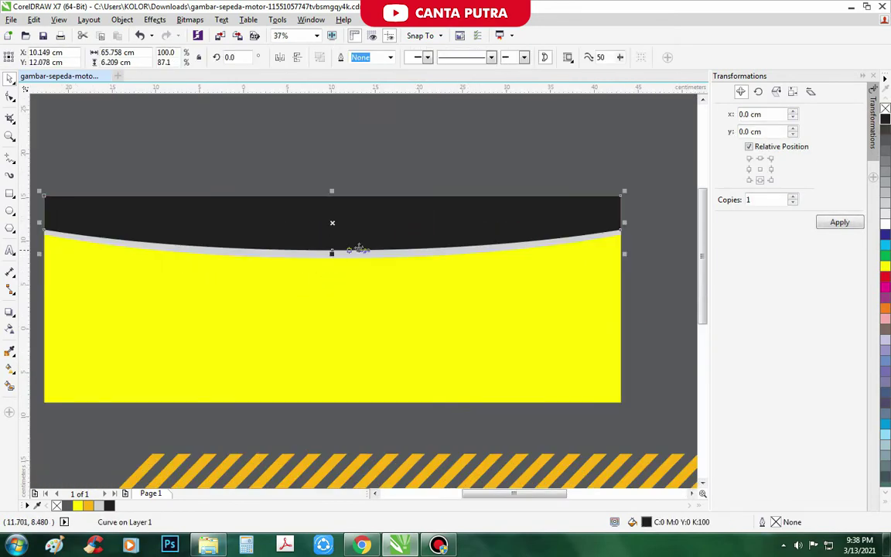
- PowerClip the orange stripe group inside the black curved strip
{"action": "scroll", "coordinate": [364, 285], "scroll_direction": "down", "scroll_amount": 3}
{"action": "right_click", "coordinate": [364, 325]}
{"action": "left_click", "coordinate": [396, 35]}
{"action": "left_click", "coordinate": [333, 255]}
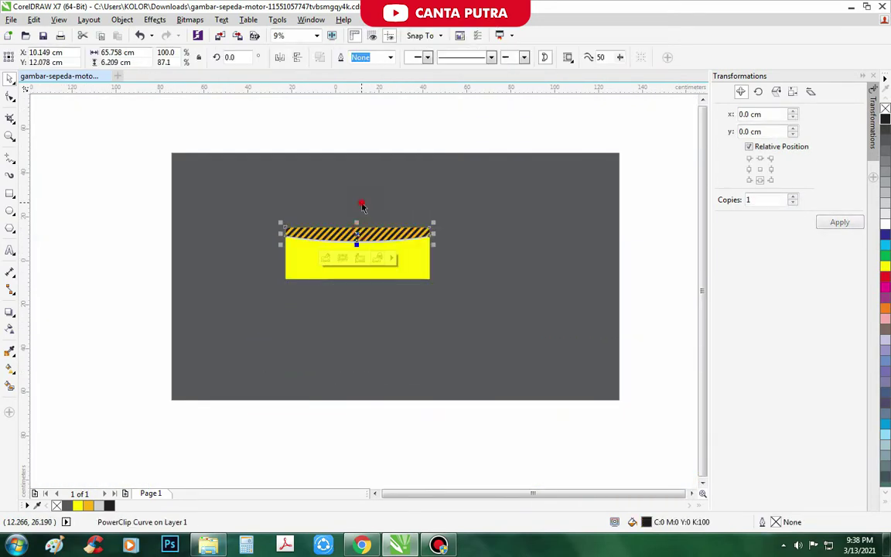
{"action": "scroll", "coordinate": [368, 248], "scroll_direction": "up", "scroll_amount": 2}
{"action": "scroll", "coordinate": [558, 191], "scroll_direction": "down", "scroll_amount": 1}
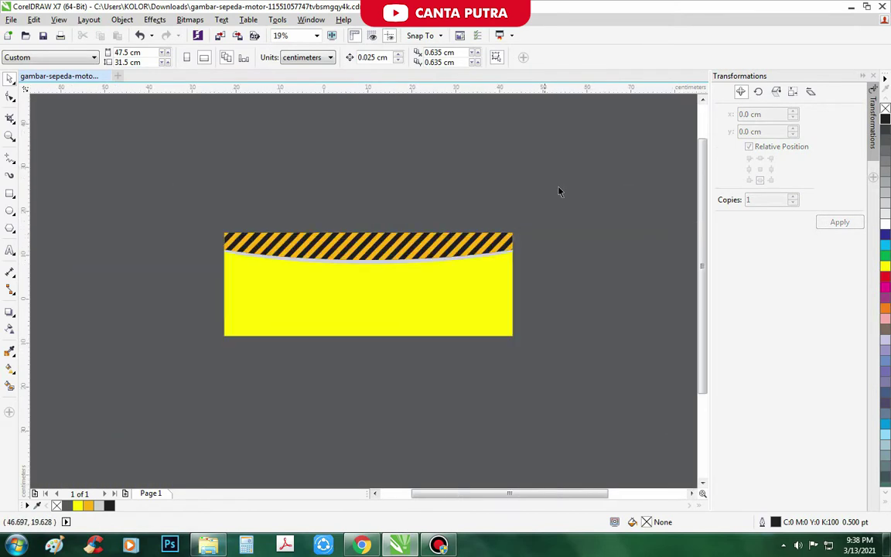
- Edit the stripes clipped inside the black strip and skew the group sideways to about 135 cm wide
{"action": "left_click", "coordinate": [470, 290]}
{"action": "left_click", "coordinate": [366, 276]}
{"action": "scroll", "coordinate": [373, 262], "scroll_direction": "down", "scroll_amount": 2}
{"action": "left_click_drag", "start_coordinate": [371, 257], "coordinate": [368, 199]}
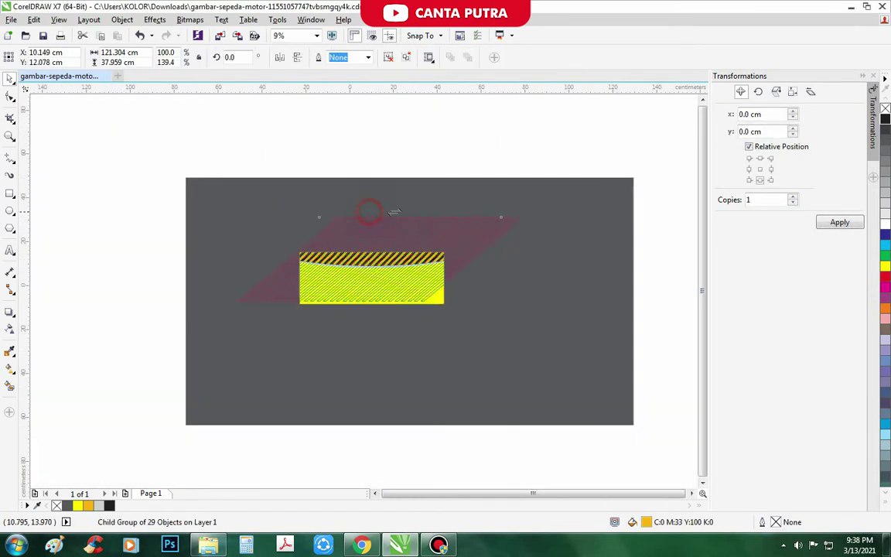
{"action": "key", "text": "Escape"}
{"action": "key", "text": "Escape"}
- Enlarge the clipped stripe group outward from its lower-right corner and finish editing the PowerClip contents
{"action": "left_click", "coordinate": [404, 254]}
{"action": "left_click", "coordinate": [356, 282]}
{"action": "scroll", "coordinate": [364, 283], "scroll_direction": "down", "scroll_amount": 2}
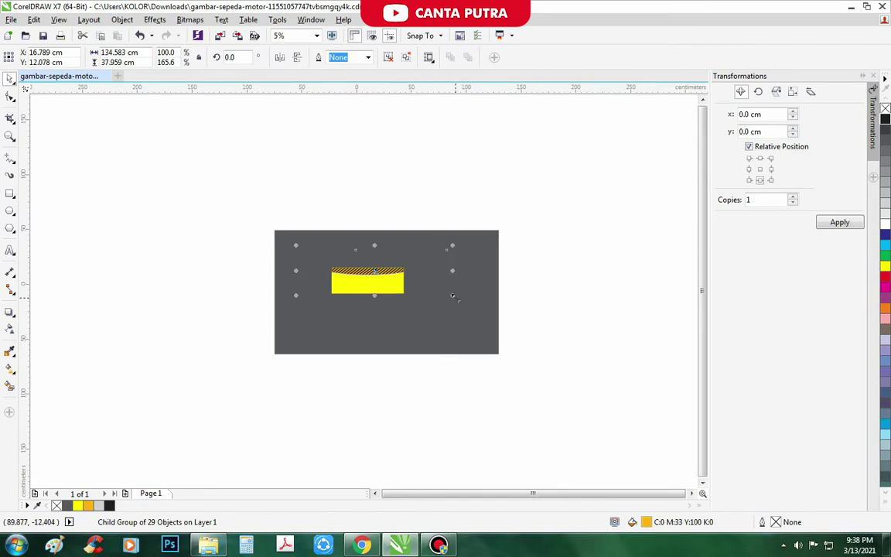
{"action": "left_click_drag", "start_coordinate": [452, 295], "coordinate": [487, 318]}
{"action": "scroll", "coordinate": [372, 270], "scroll_direction": "up", "scroll_amount": 3}
{"action": "scroll", "coordinate": [371, 271], "scroll_direction": "down", "scroll_amount": 2}
{"action": "key", "text": "Escape"}
{"action": "left_click", "coordinate": [252, 181]}
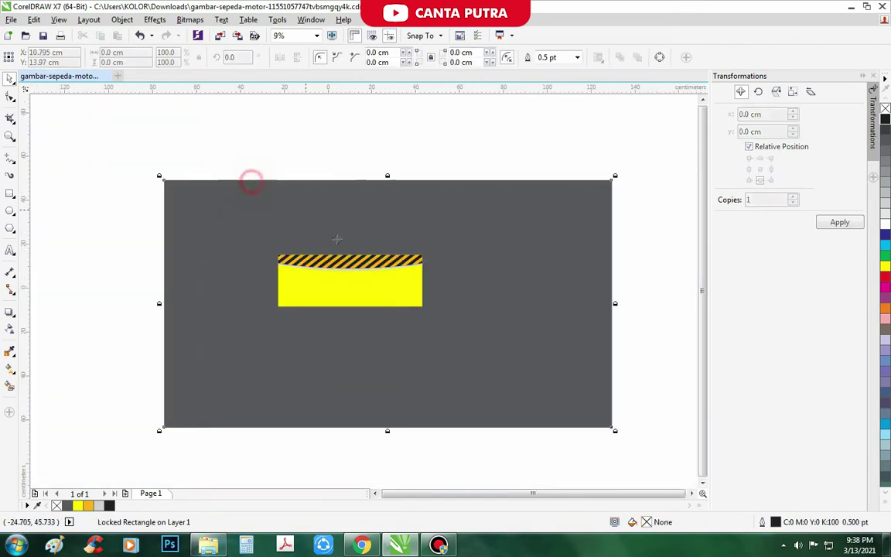
- Apply a linear fountain fill to the gray curved strip and add four colour stops between its ends
{"action": "scroll", "coordinate": [337, 238], "scroll_direction": "down", "scroll_amount": 2}
{"action": "left_click", "coordinate": [324, 300]}
{"action": "scroll", "coordinate": [324, 298], "scroll_direction": "up", "scroll_amount": 6}
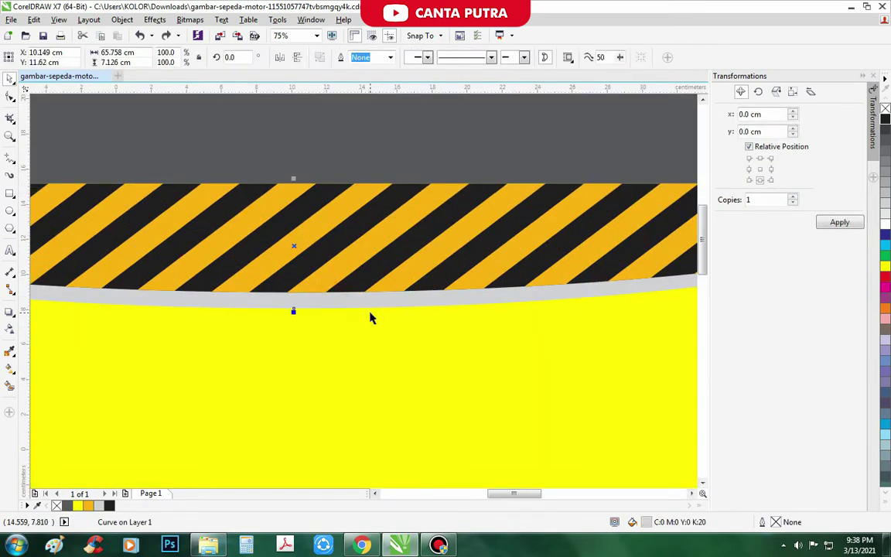
{"action": "key", "text": "F11"}
{"action": "double_click", "coordinate": [410, 340]}
{"action": "double_click", "coordinate": [444, 340]}
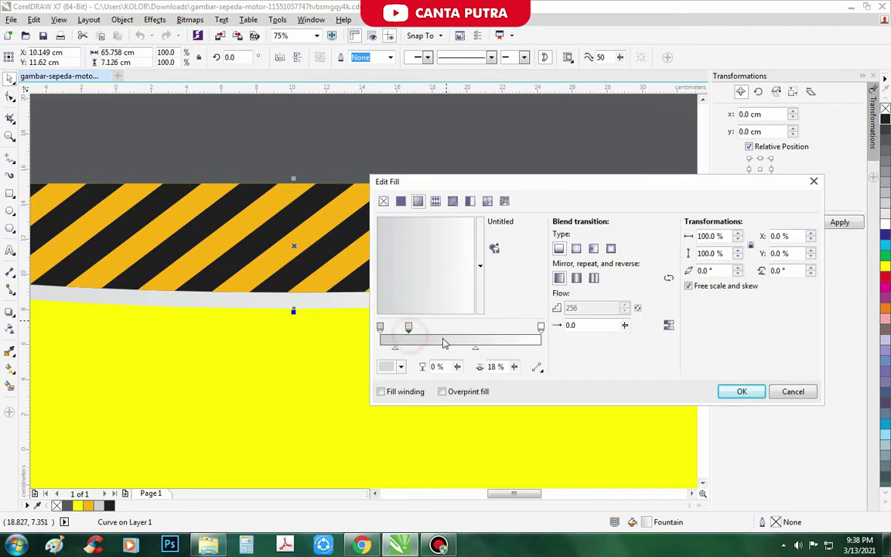
{"action": "double_click", "coordinate": [490, 340]}
{"action": "double_click", "coordinate": [505, 341]}
- Set the fountain fill's stops at 18% and 54% to medium gray
{"action": "left_click", "coordinate": [408, 327]}
{"action": "left_click", "coordinate": [400, 366]}
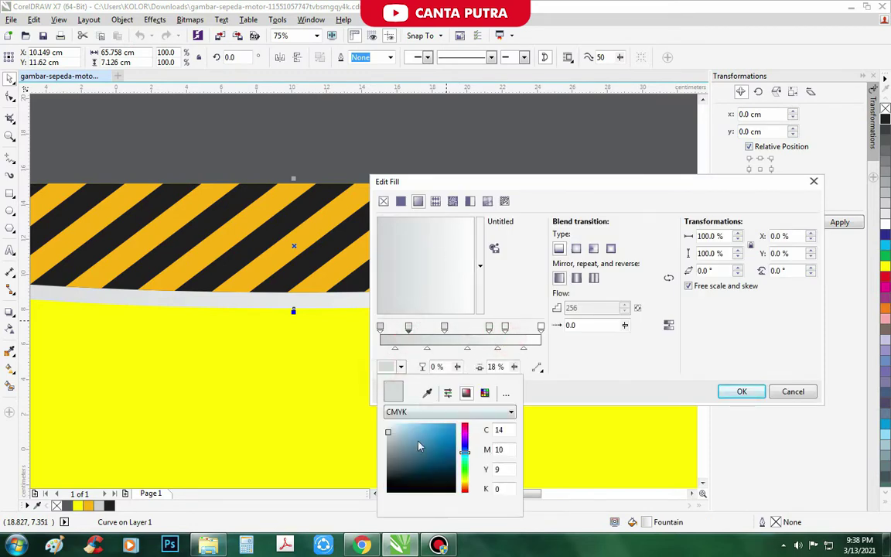
{"action": "left_click", "coordinate": [444, 327]}
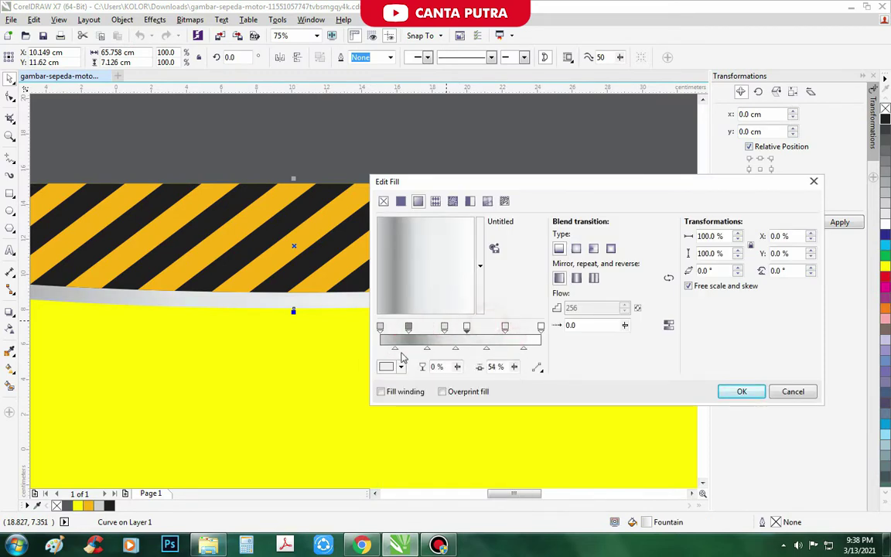
{"action": "left_click", "coordinate": [400, 367]}
{"action": "left_click", "coordinate": [408, 425]}
{"action": "left_click", "coordinate": [313, 407]}
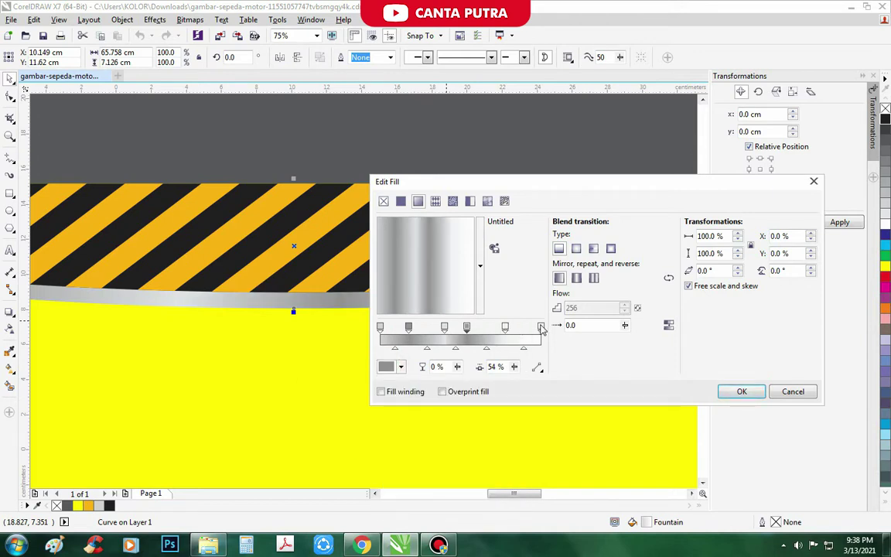
- Set the fountain fill's end stop to medium gray, adjust the gradient in the preview and apply the fill
{"action": "left_click", "coordinate": [540, 328]}
{"action": "left_click", "coordinate": [400, 367]}
{"action": "left_click", "coordinate": [394, 441]}
{"action": "left_click", "coordinate": [440, 276]}
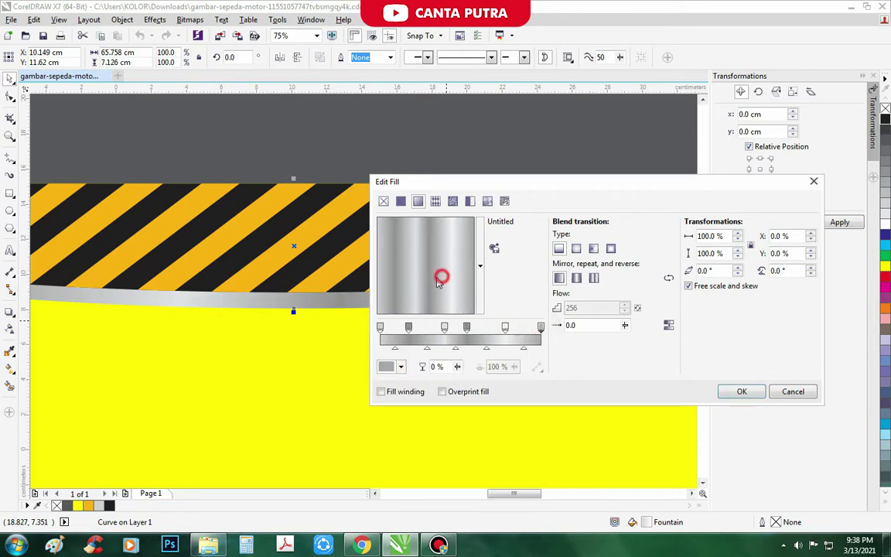
{"action": "mouse_move", "coordinate": [437, 282]}
{"action": "left_mouse_down"}
{"action": "mouse_move", "coordinate": [434, 292]}
{"action": "mouse_move", "coordinate": [455, 292]}
{"action": "mouse_move", "coordinate": [442, 285]}
{"action": "mouse_move", "coordinate": [456, 291]}
{"action": "mouse_move", "coordinate": [444, 294]}
{"action": "left_mouse_up"}
{"action": "left_click", "coordinate": [735, 392]}
{"action": "key", "text": "Escape"}
{"action": "scroll", "coordinate": [394, 278], "scroll_direction": "down", "scroll_amount": 4}
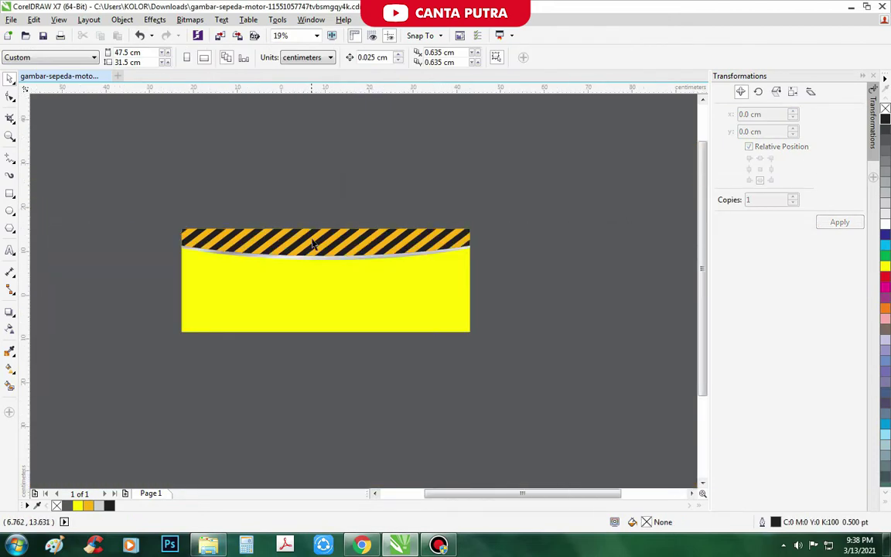
- Select the striped strip with its silver edge, reduce their combined height to about 5.4 cm and group them
{"action": "scroll", "coordinate": [314, 264], "scroll_direction": "up", "scroll_amount": 3}
{"action": "left_click", "coordinate": [324, 301]}
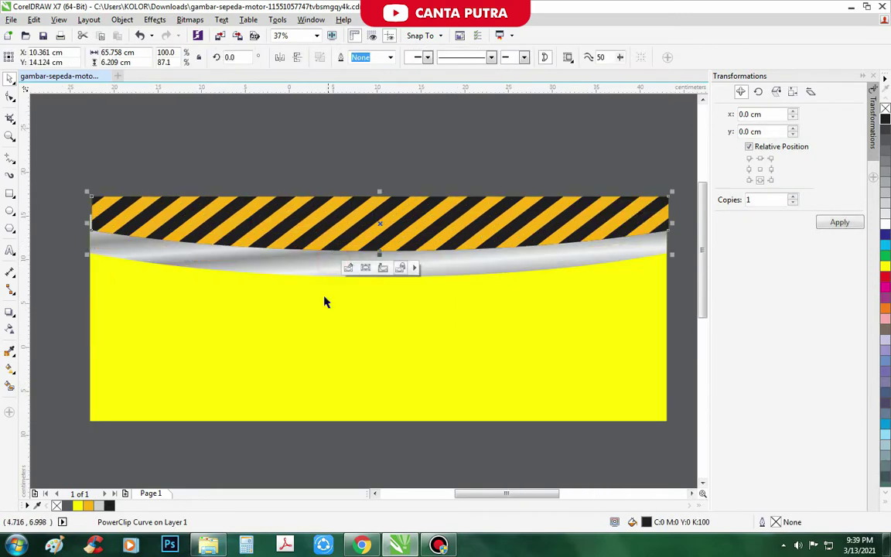
{"action": "scroll", "coordinate": [324, 300], "scroll_direction": "down", "scroll_amount": 3}
{"action": "left_click", "coordinate": [177, 294]}
{"action": "scroll", "coordinate": [306, 294], "scroll_direction": "up", "scroll_amount": 2}
{"action": "left_click", "coordinate": [334, 323]}
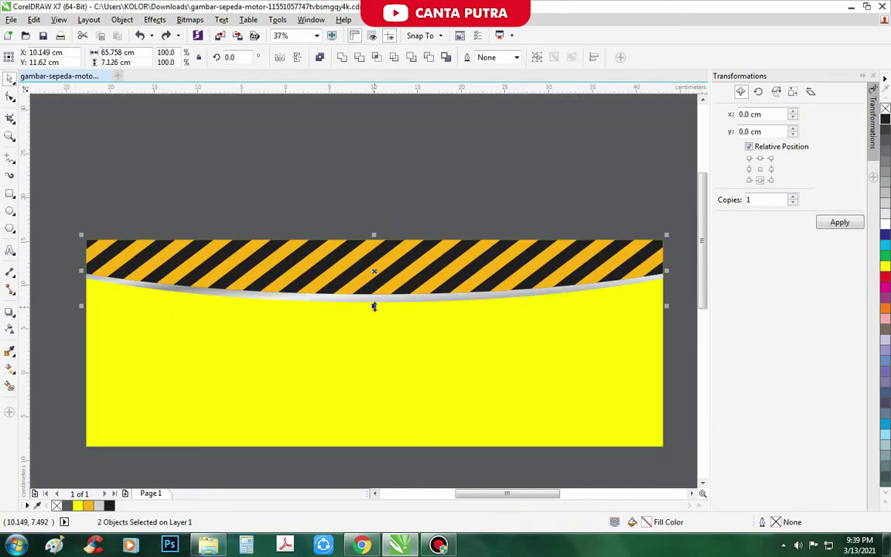
{"action": "scroll", "coordinate": [343, 255], "scroll_direction": "down", "scroll_amount": 2}
{"action": "scroll", "coordinate": [391, 260], "scroll_direction": "up", "scroll_amount": 2}
{"action": "key", "text": "ctrl+g"}
- Duplicate the striped group, mirror the copy vertically and align it to the yellow rectangle's bottom edge
{"action": "left_click_drag", "start_coordinate": [396, 232], "coordinate": [396, 297]}
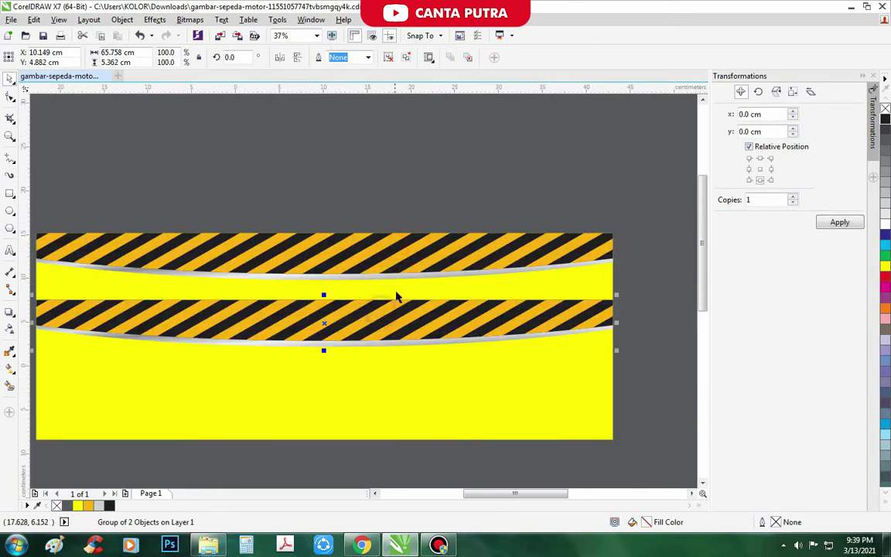
{"action": "left_click", "coordinate": [297, 59]}
{"action": "key", "text": "ctrl+u"}
{"action": "scroll", "coordinate": [369, 352], "scroll_direction": "down", "scroll_amount": 2}
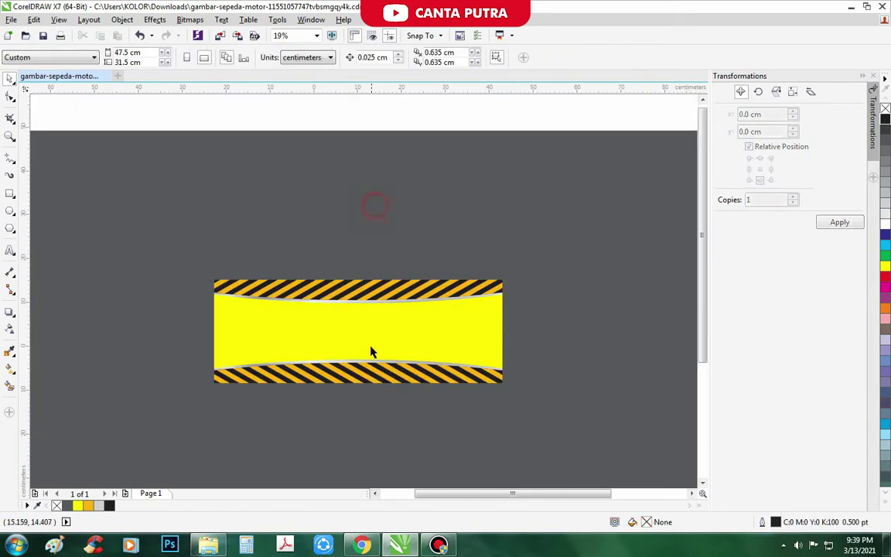
- Fill the yellow rectangle with 100% black
{"action": "scroll", "coordinate": [372, 327], "scroll_direction": "up", "scroll_amount": 2}
{"action": "left_click", "coordinate": [373, 327]}
{"action": "key", "text": "ctrl+z"}
{"action": "key", "text": "ctrl+z"}
{"action": "scroll", "coordinate": [376, 280], "scroll_direction": "down", "scroll_amount": 2}
{"action": "left_click", "coordinate": [342, 288]}
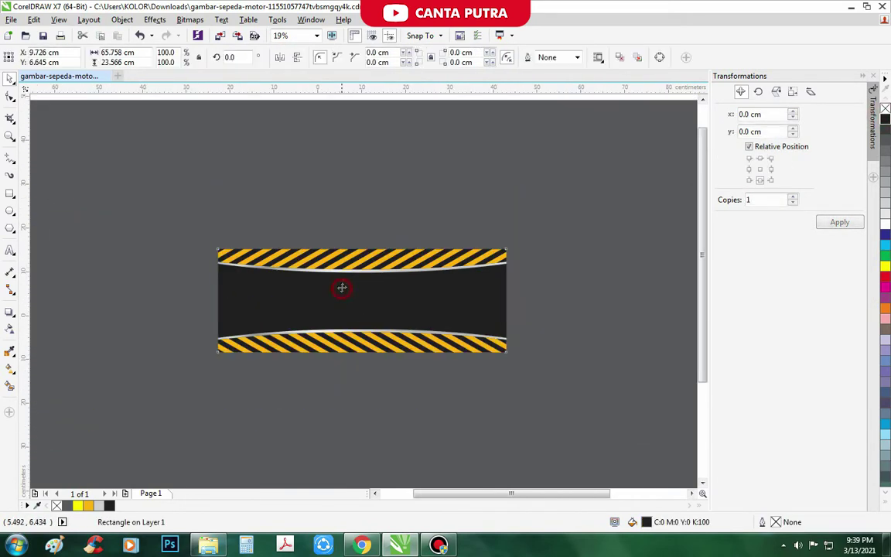
{"action": "left_click", "coordinate": [323, 183]}
{"action": "scroll", "coordinate": [289, 264], "scroll_direction": "up", "scroll_amount": 1}
{"action": "scroll", "coordinate": [553, 379], "scroll_direction": "down", "scroll_amount": 1}
- Reshape the bottom striped strip's curve with the Shape tool, lowering its left end so the strip tapers and the silver edge widens
{"action": "left_click_drag", "start_coordinate": [546, 317], "coordinate": [211, 379]}
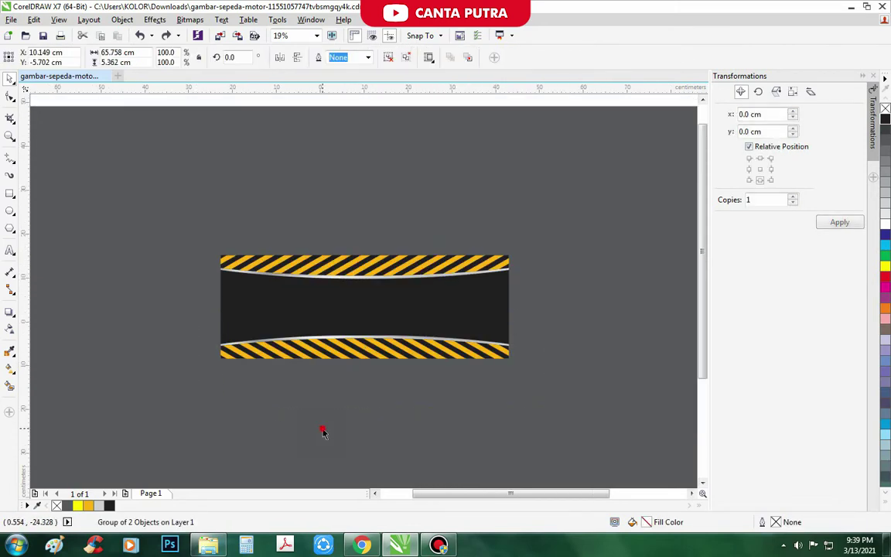
{"action": "scroll", "coordinate": [309, 352], "scroll_direction": "up", "scroll_amount": 1}
{"action": "left_click", "coordinate": [406, 62]}
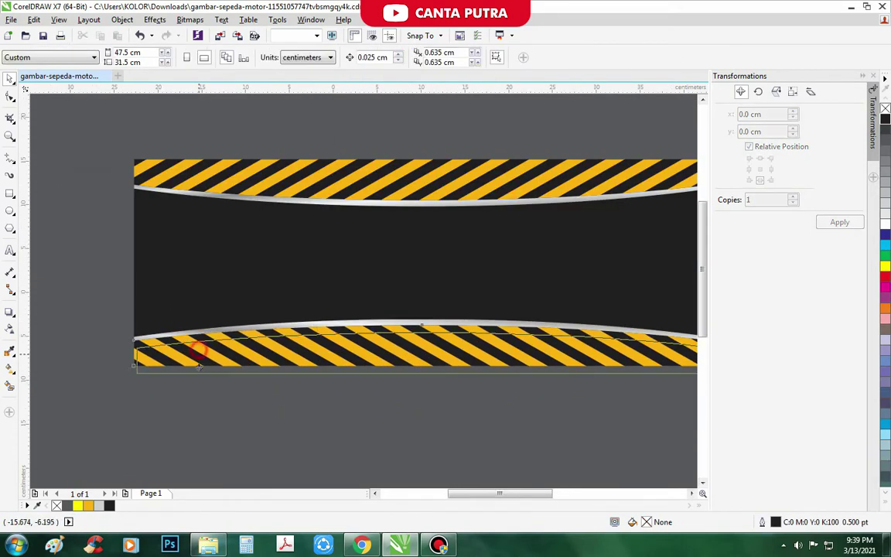
{"action": "left_click", "coordinate": [199, 348]}
{"action": "key", "text": "F10"}
{"action": "scroll", "coordinate": [120, 334], "scroll_direction": "up", "scroll_amount": 1}
{"action": "left_click_drag", "start_coordinate": [119, 319], "coordinate": [111, 354]}
{"action": "scroll", "coordinate": [215, 314], "scroll_direction": "down", "scroll_amount": 1}
{"action": "scroll", "coordinate": [185, 298], "scroll_direction": "up", "scroll_amount": 1}
{"action": "left_click_drag", "start_coordinate": [186, 298], "coordinate": [201, 338]}
{"action": "scroll", "coordinate": [201, 338], "scroll_direction": "down", "scroll_amount": 2}
{"action": "key", "text": "space"}
{"action": "key", "text": "Escape"}
- Replace the upper striped strip with a vertically mirrored copy of the reshaped lower strip, aligned to the rectangle's top edge
{"action": "left_click", "coordinate": [296, 261]}
{"action": "key", "text": "Delete"}
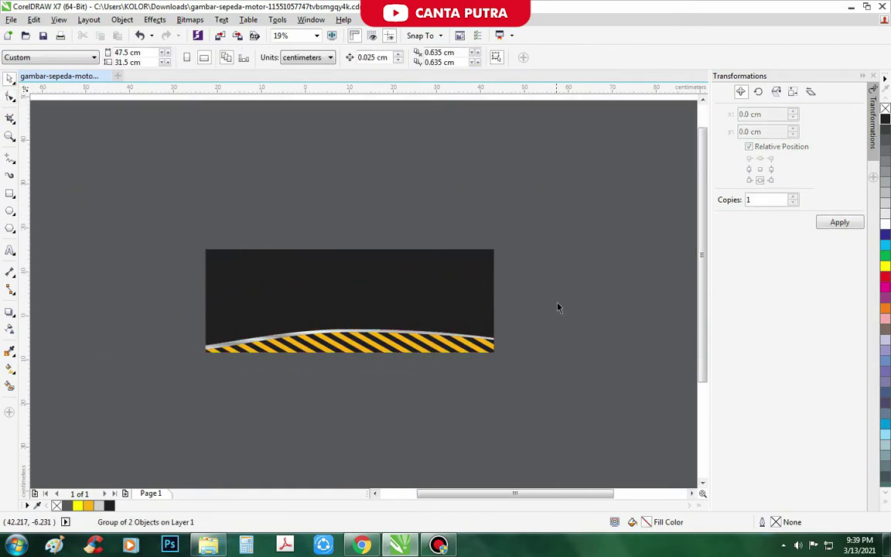
{"action": "left_click", "coordinate": [394, 342]}
{"action": "left_click_drag", "start_coordinate": [394, 343], "coordinate": [394, 297]}
{"action": "left_click", "coordinate": [319, 57]}
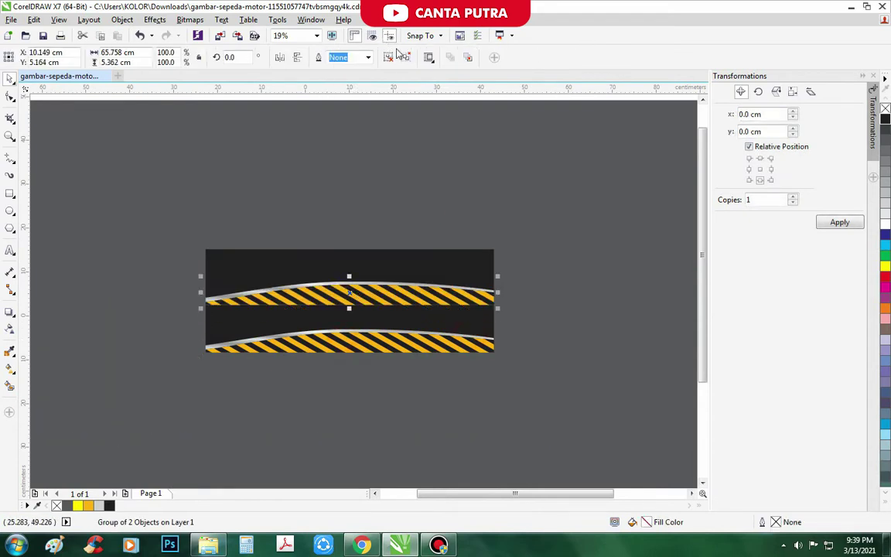
{"action": "left_click", "coordinate": [298, 59]}
{"action": "left_click_drag", "start_coordinate": [352, 262], "coordinate": [314, 185]}
{"action": "left_click", "coordinate": [314, 185]}
{"action": "scroll", "coordinate": [273, 275], "scroll_direction": "up", "scroll_amount": 2}
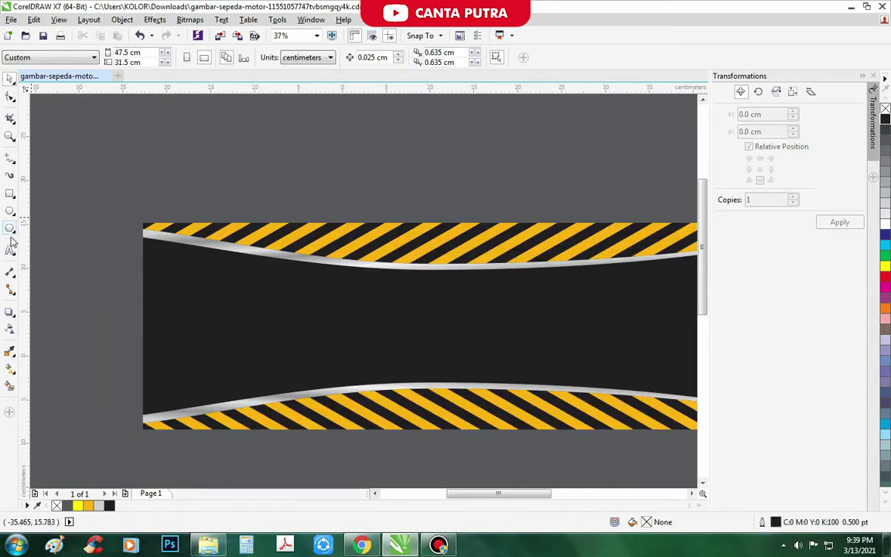
- Add white three-line artistic text reading "bengkel", "motor", "mobil" in the left part of the black area
{"action": "key", "text": "F8"}
{"action": "left_click", "coordinate": [217, 319]}
{"action": "scroll", "coordinate": [226, 324], "scroll_direction": "up", "scroll_amount": 2}
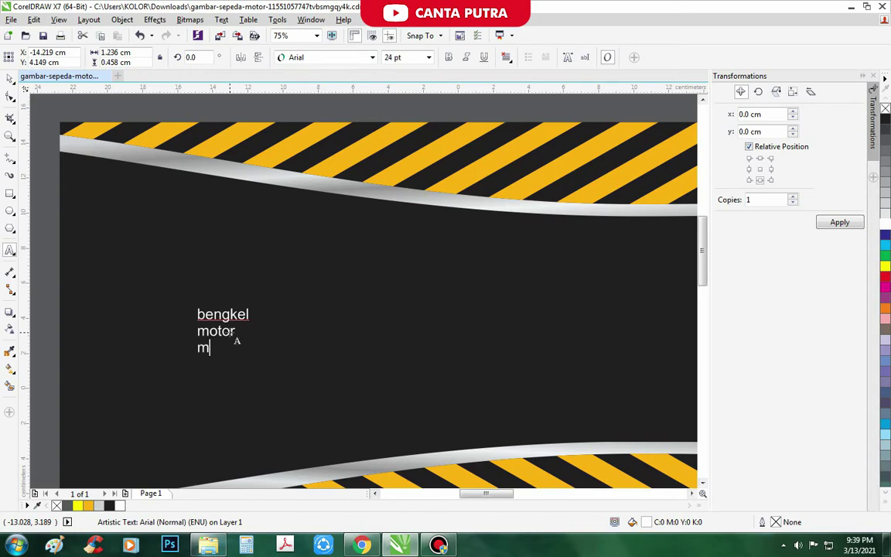
- Set the font of the whole three-line title text to Heroes Legend
{"action": "key", "text": "ctrl+a"}
{"action": "left_click", "coordinate": [325, 57]}
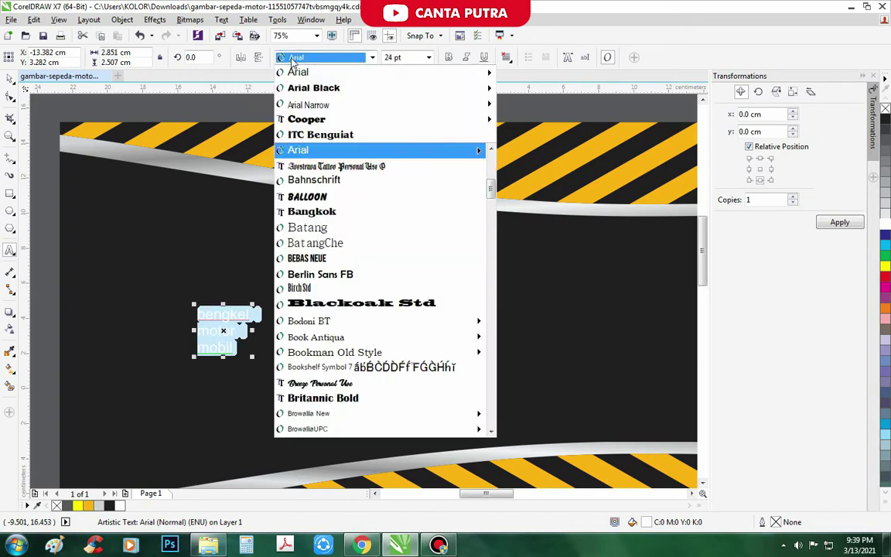
{"action": "scroll", "coordinate": [370, 298], "scroll_direction": "down", "scroll_amount": 1}
{"action": "left_click", "coordinate": [306, 354]}
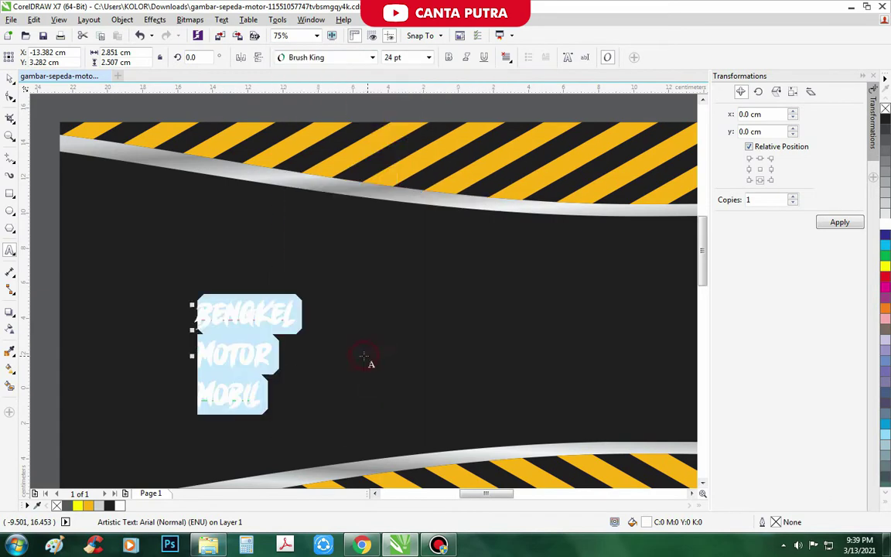
{"action": "left_click", "coordinate": [317, 58]}
{"action": "scroll", "coordinate": [344, 283], "scroll_direction": "down", "scroll_amount": 10}
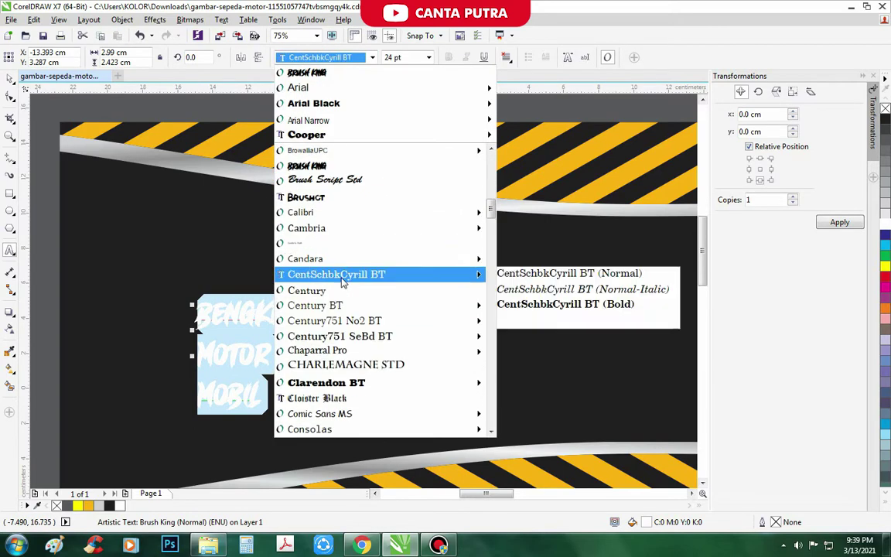
{"action": "scroll", "coordinate": [346, 374], "scroll_direction": "down", "scroll_amount": 10}
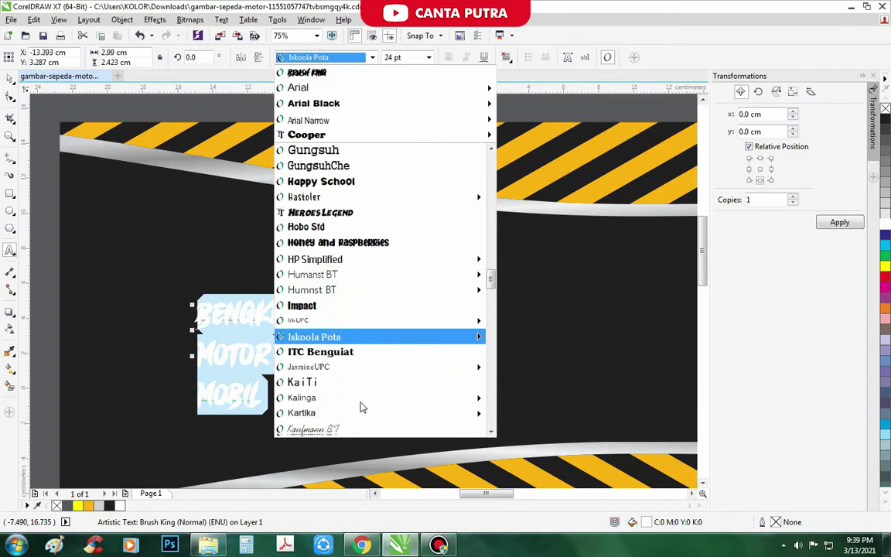
{"action": "left_click", "coordinate": [341, 170]}
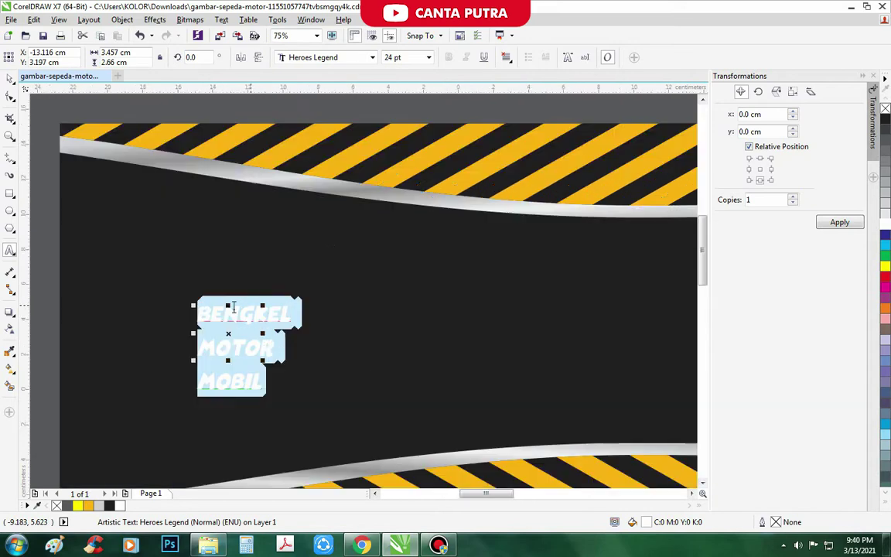
- Enlarge the title text to about 69 pt and position it in the left part of the black area
{"action": "left_click", "coordinate": [10, 97]}
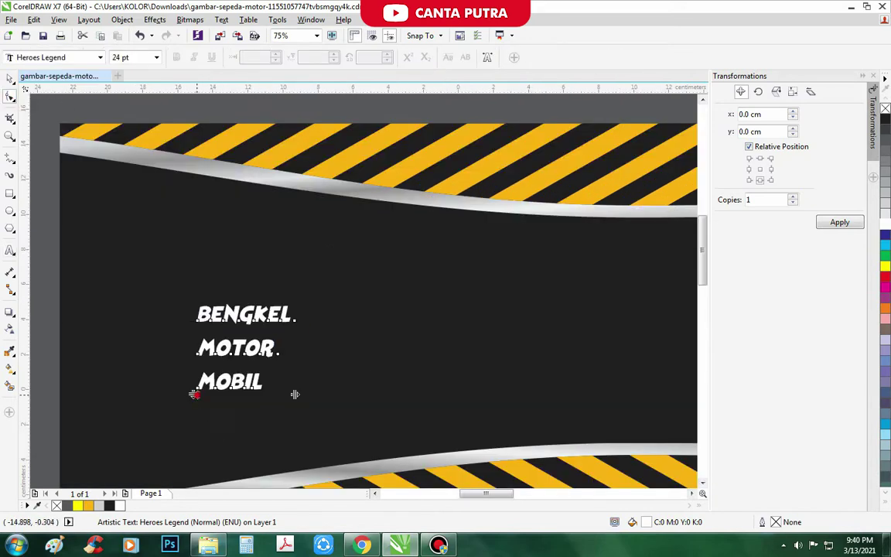
{"action": "key", "text": "F3"}
{"action": "key", "text": "space"}
{"action": "left_click_drag", "start_coordinate": [267, 302], "coordinate": [348, 352]}
{"action": "left_click_drag", "start_coordinate": [297, 260], "coordinate": [268, 222]}
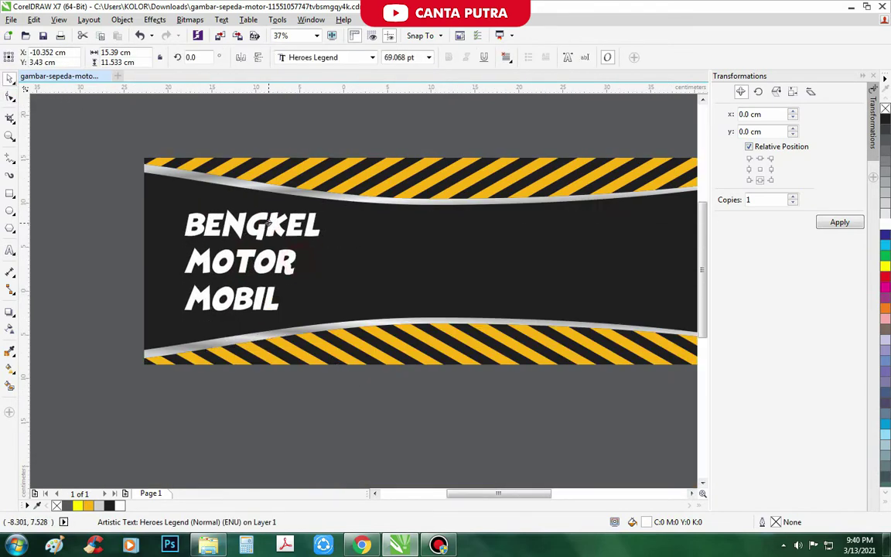
{"action": "scroll", "coordinate": [255, 302], "scroll_direction": "down", "scroll_amount": 2}
{"action": "left_click", "coordinate": [218, 355]}
{"action": "scroll", "coordinate": [240, 263], "scroll_direction": "up", "scroll_amount": 2}
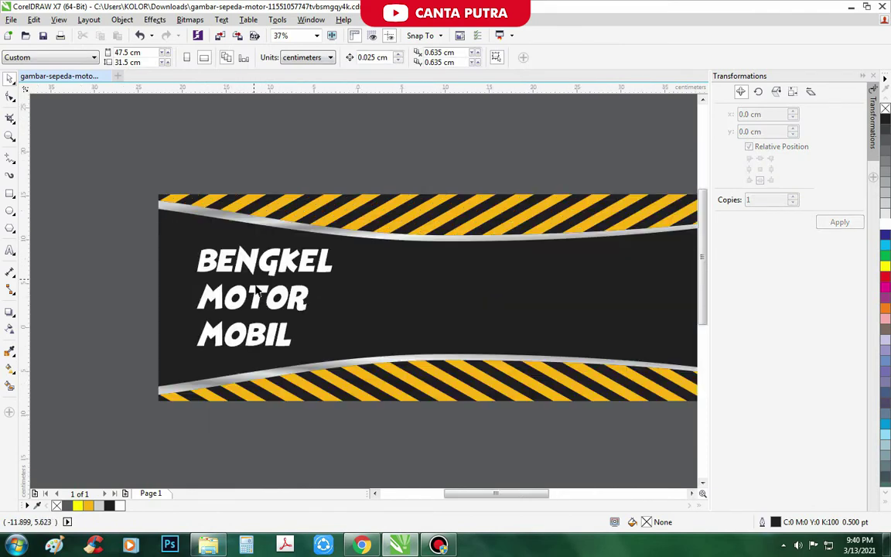
- Break the title into separate lines, with MOTOR shifted right to BENGKEL's end and BENGKEL reduced to about 53 pt
{"action": "left_click", "coordinate": [260, 294]}
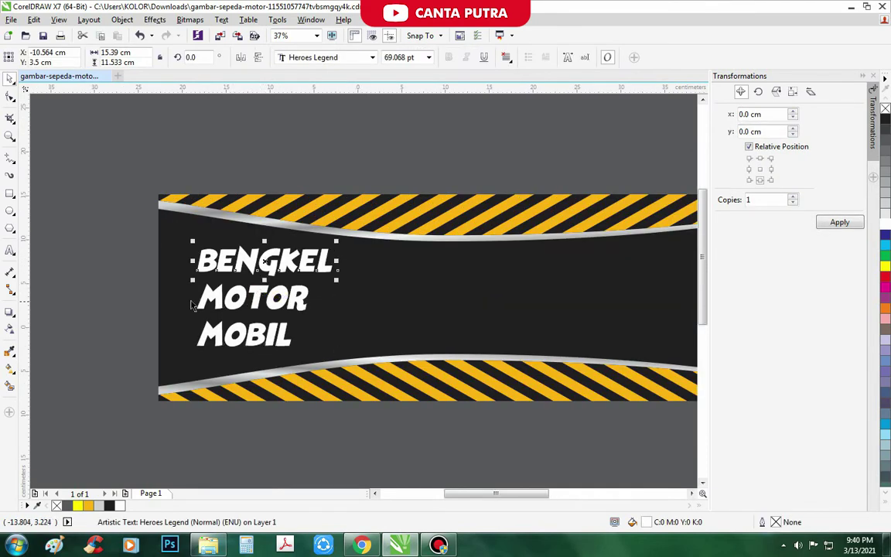
{"action": "scroll", "coordinate": [254, 296], "scroll_direction": "up", "scroll_amount": 2}
{"action": "left_click_drag", "start_coordinate": [239, 326], "coordinate": [283, 317]}
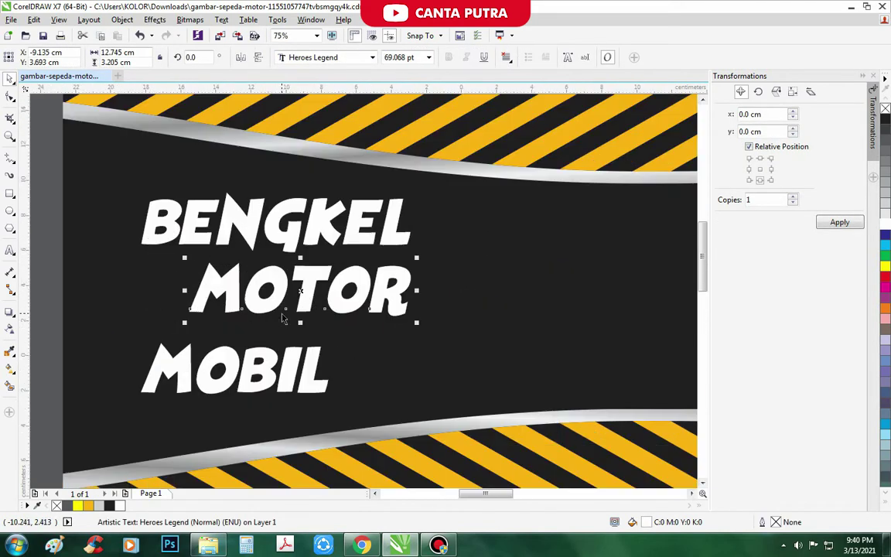
{"action": "left_click", "coordinate": [242, 240]}
{"action": "left_click_drag", "start_coordinate": [415, 257], "coordinate": [352, 237]}
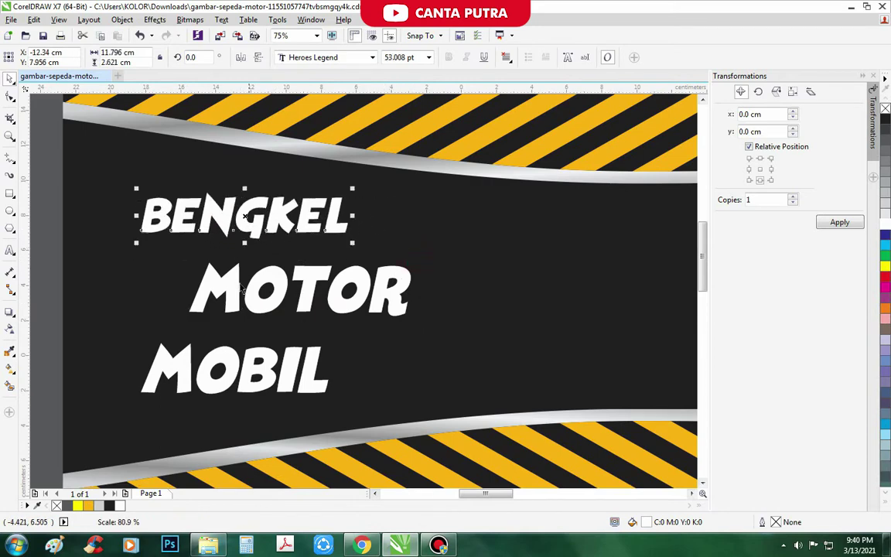
- Enlarge MOBIL below MOTOR and scale the two words together to about 16.9 by 9.0 cm beneath BENGKEL
{"action": "scroll", "coordinate": [352, 237], "scroll_direction": "down", "scroll_amount": 1}
{"action": "left_click_drag", "start_coordinate": [328, 365], "coordinate": [408, 355]}
{"action": "left_click", "coordinate": [407, 269], "text": "shift"}
{"action": "left_click_drag", "start_coordinate": [407, 269], "coordinate": [350, 253]}
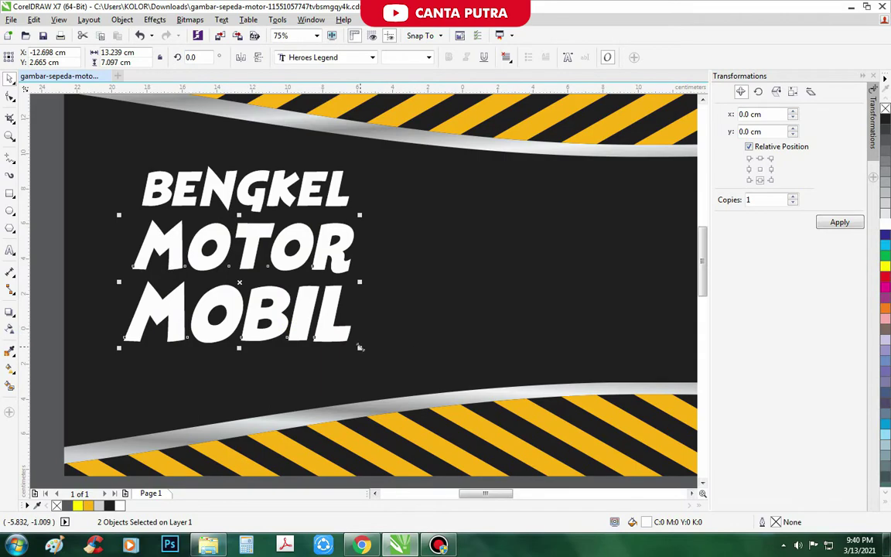
{"action": "left_click_drag", "start_coordinate": [360, 348], "coordinate": [418, 378]}
{"action": "scroll", "coordinate": [181, 257], "scroll_direction": "down", "scroll_amount": 4}
{"action": "scroll", "coordinate": [181, 256], "scroll_direction": "up", "scroll_amount": 3}
- Move all three title words together slightly left and down within the black area
{"action": "left_click_drag", "start_coordinate": [129, 193], "coordinate": [368, 342]}
{"action": "scroll", "coordinate": [234, 248], "scroll_direction": "up", "scroll_amount": 2}
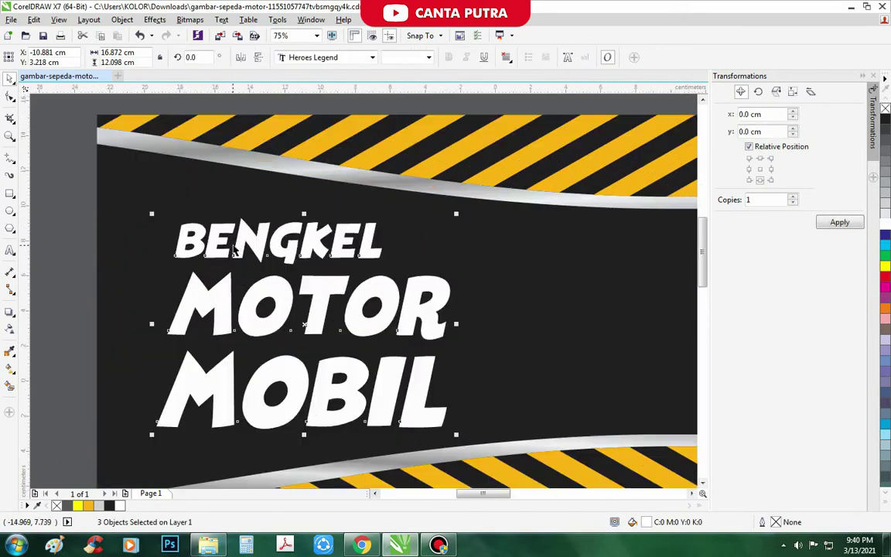
{"action": "left_click_drag", "start_coordinate": [235, 247], "coordinate": [225, 254]}
{"action": "scroll", "coordinate": [117, 232], "scroll_direction": "down", "scroll_amount": 5}
{"action": "left_click", "coordinate": [105, 231]}
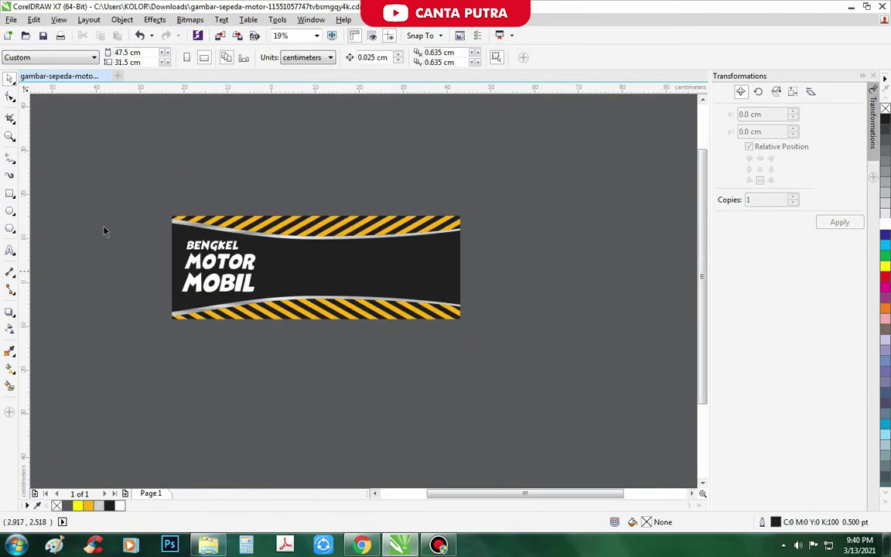
- Place a copy of BENGKEL at about 32 pt right of the title and replace its text with "TAMBAL BAN" and "GANTI OLI" on two lines
{"action": "left_click_drag", "start_coordinate": [219, 254], "coordinate": [325, 263]}
{"action": "scroll", "coordinate": [330, 257], "scroll_direction": "up", "scroll_amount": 5}
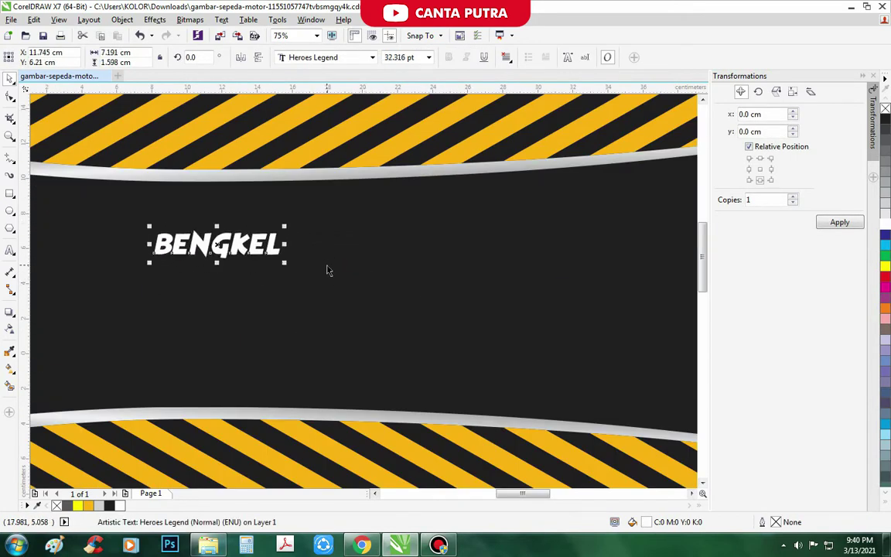
{"action": "left_click", "coordinate": [10, 251]}
{"action": "double_click", "coordinate": [189, 243]}
{"action": "type", "text": "TAMB"}
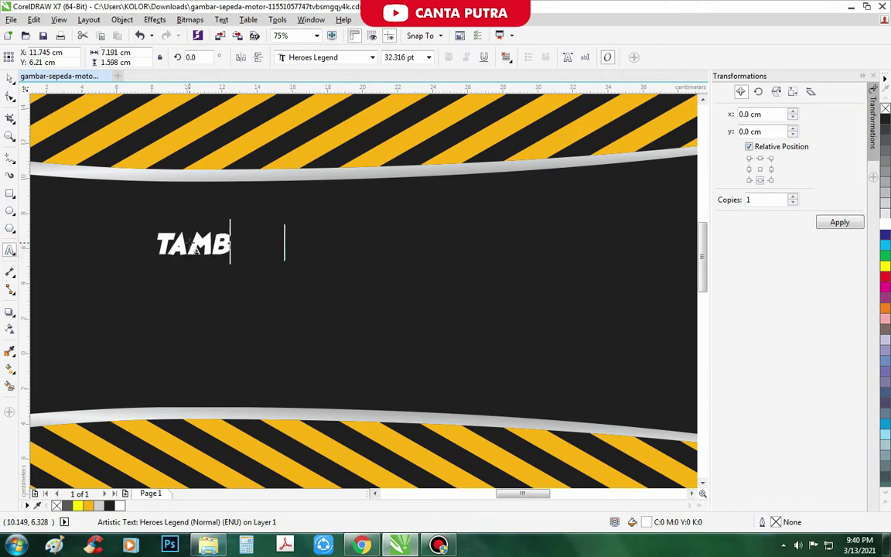
{"action": "type", "text": "AL BAN"}
{"action": "key", "text": "Return"}
{"action": "type", "text": "GA"}
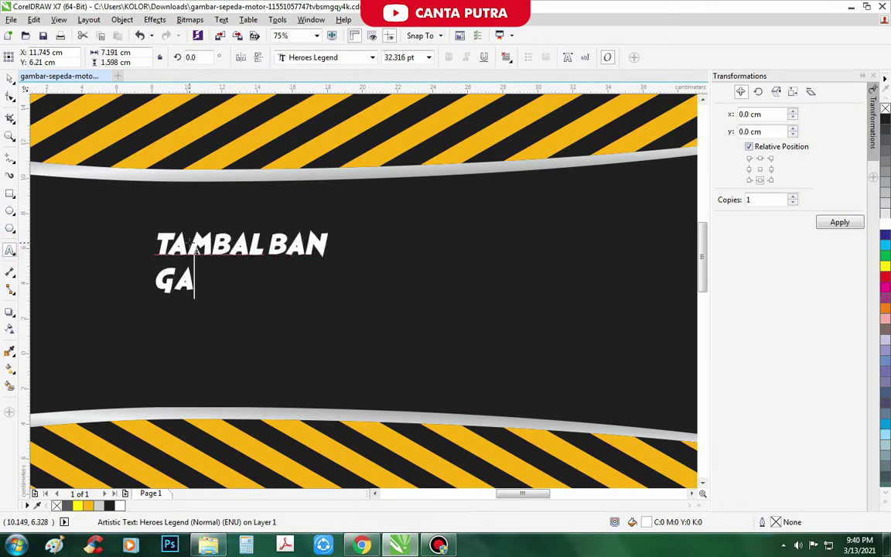
{"action": "type", "text": "NTI OLI"}
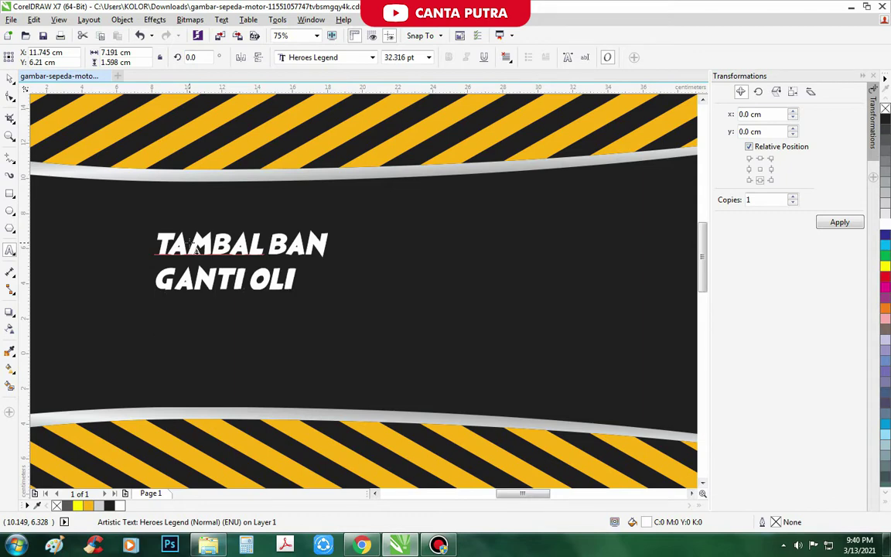
- Add the lines "SPARE PART & BAN" and "BONGKAR PASANG MESIN" to the service list
{"action": "key", "text": "Return"}
{"action": "type", "text": "SPARE PART"}
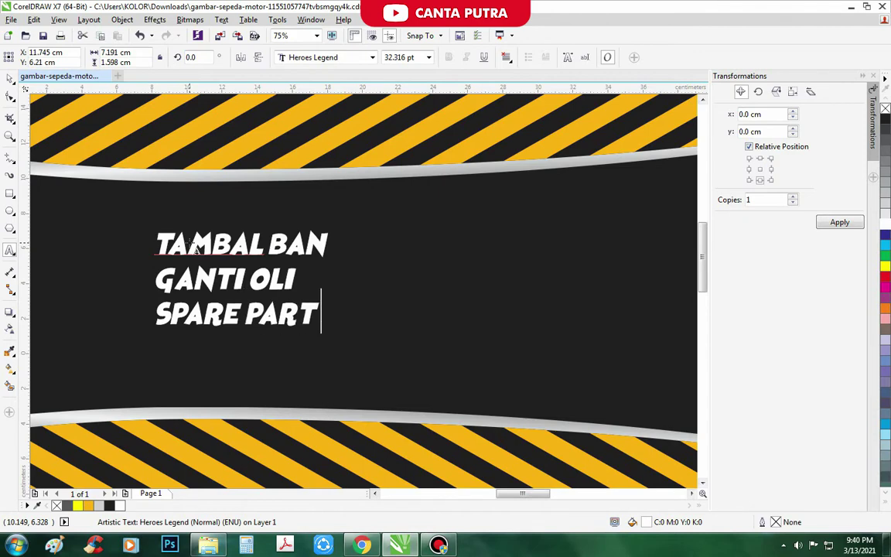
{"action": "type", "text": "BAN"}
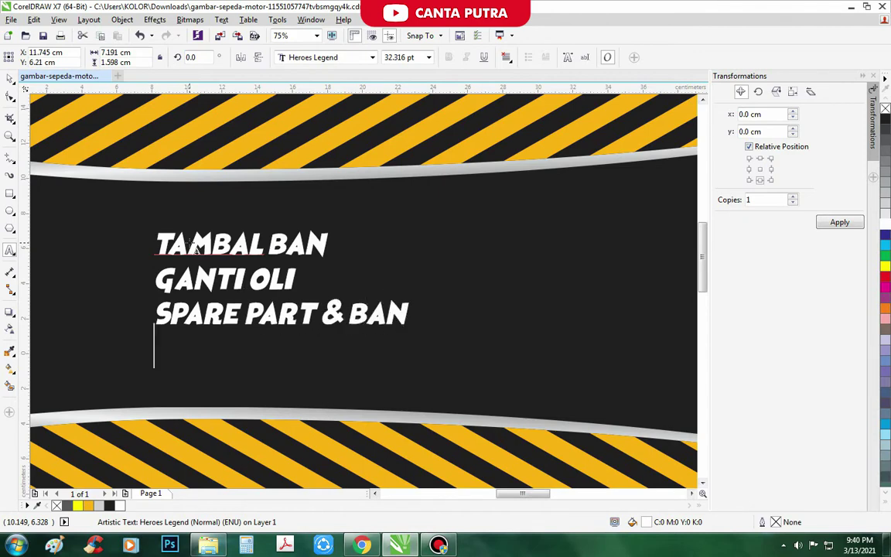
{"action": "type", "text": " BONGKAR"}
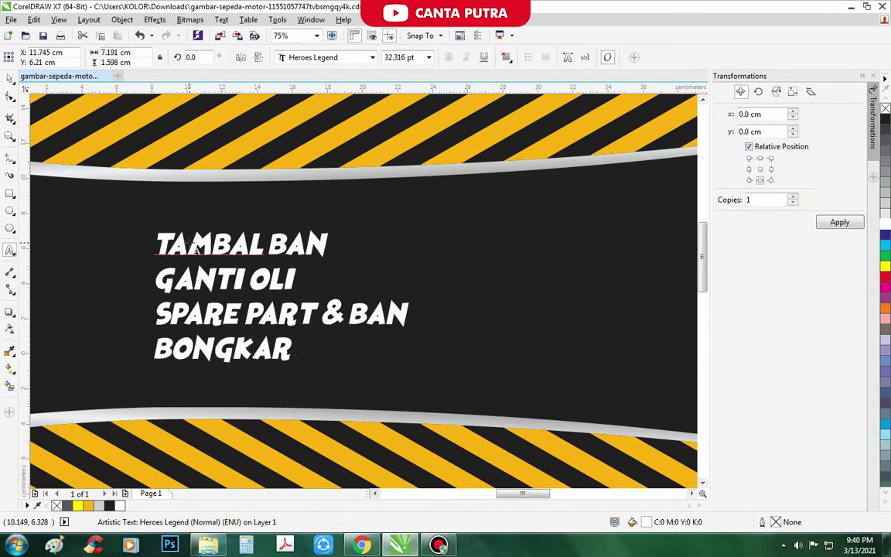
{"action": "type", "text": " PASANG MESIN "}
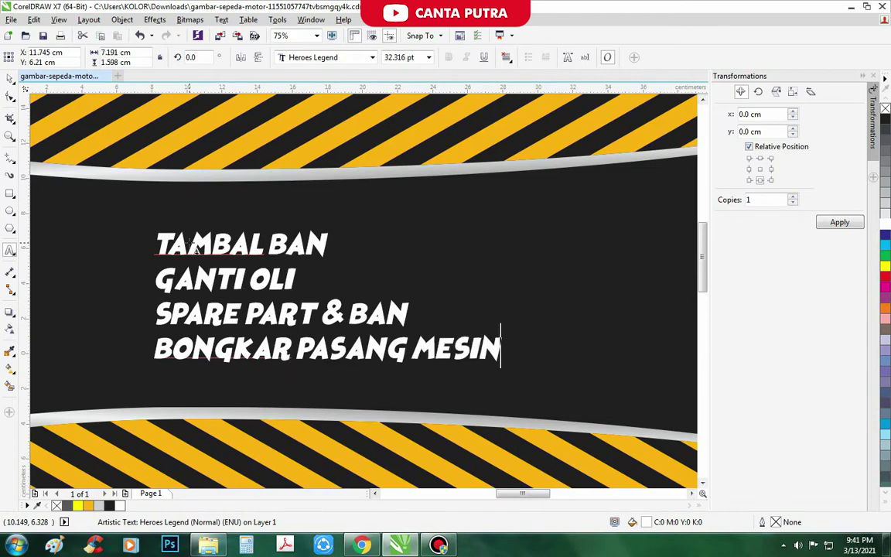
- Add "SERVICE MOTOR DAN MOBIL" as the fifth line of the service list
{"action": "type", "text": "SER"}
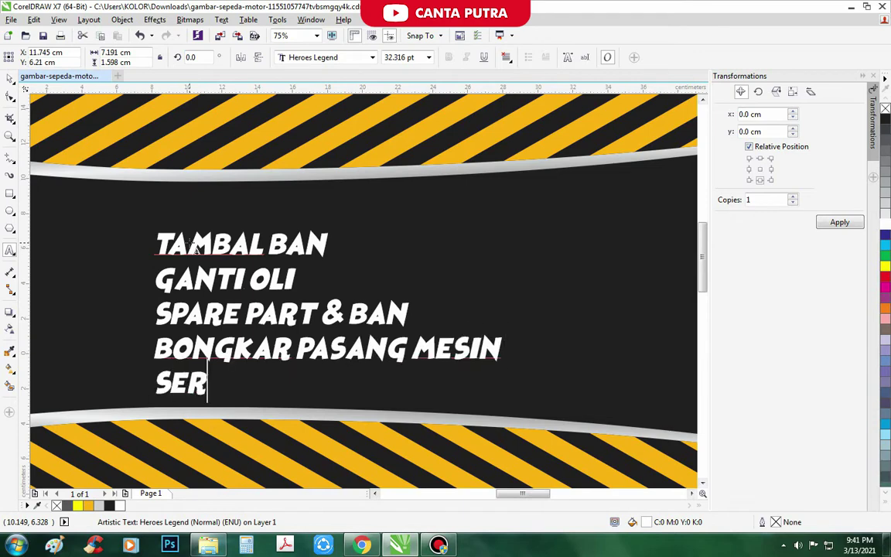
{"action": "type", "text": "VICE MOTOR RODA"}
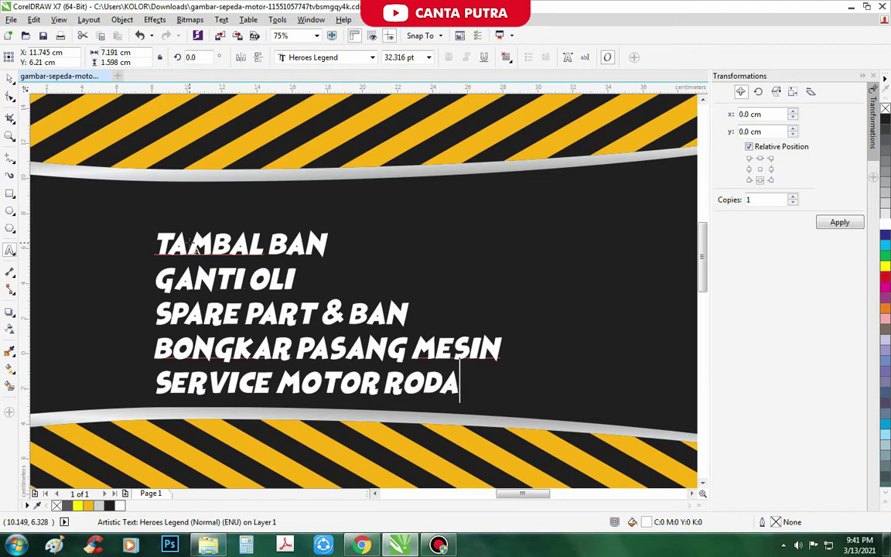
{"action": "key", "text": "BackSpace"}
{"action": "key", "text": "BackSpace"}
{"action": "key", "text": "BackSpace"}
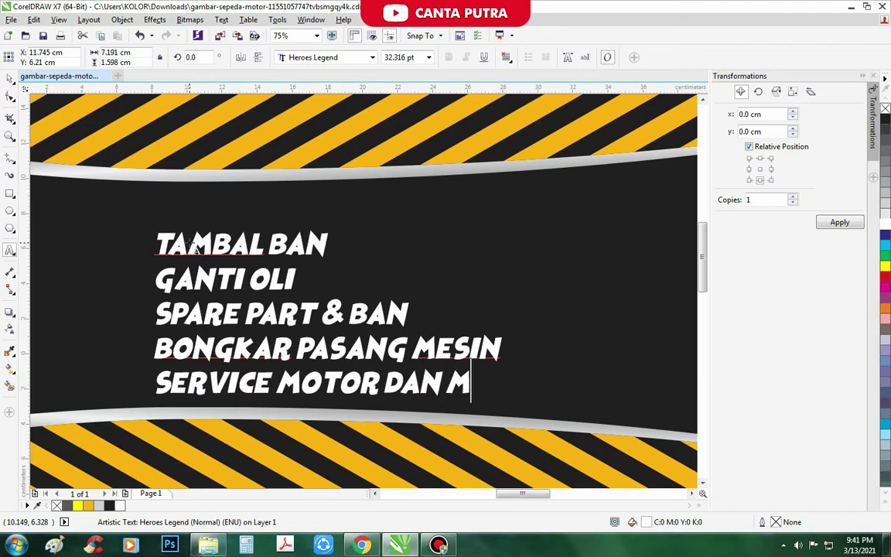
{"action": "scroll", "coordinate": [196, 248], "scroll_direction": "down", "scroll_amount": 4}
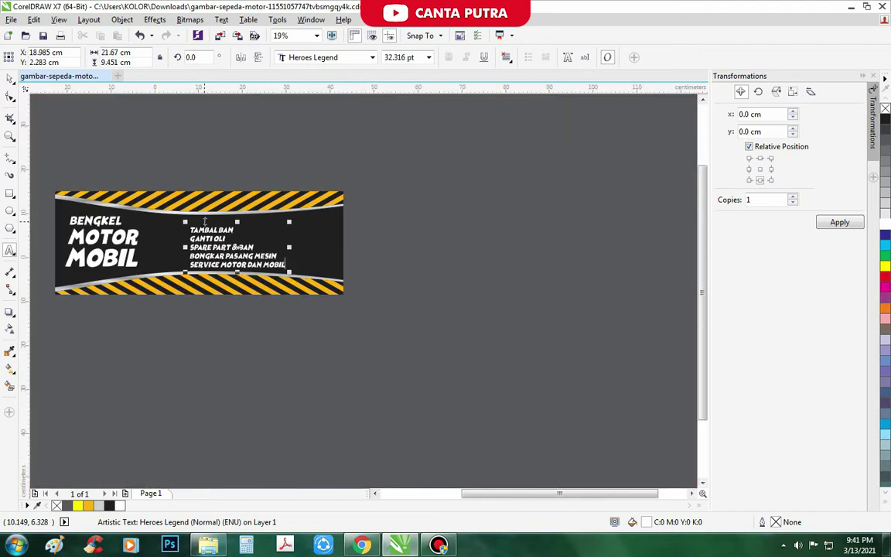
{"action": "scroll", "coordinate": [386, 338], "scroll_direction": "down", "scroll_amount": 2}
{"action": "left_click", "coordinate": [386, 339]}
{"action": "scroll", "coordinate": [386, 338], "scroll_direction": "up", "scroll_amount": 4}
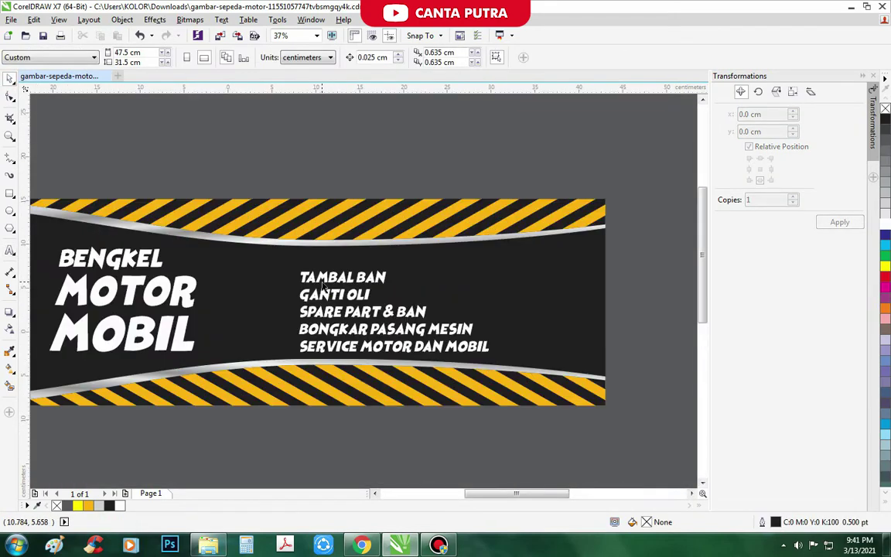
- Scale the service list down to about 27.8 pt and place it closer to the title
{"action": "key", "text": "F8"}
{"action": "left_click", "coordinate": [284, 275]}
{"action": "scroll", "coordinate": [268, 279], "scroll_direction": "down", "scroll_amount": 2}
{"action": "left_click_drag", "start_coordinate": [361, 315], "coordinate": [344, 310]}
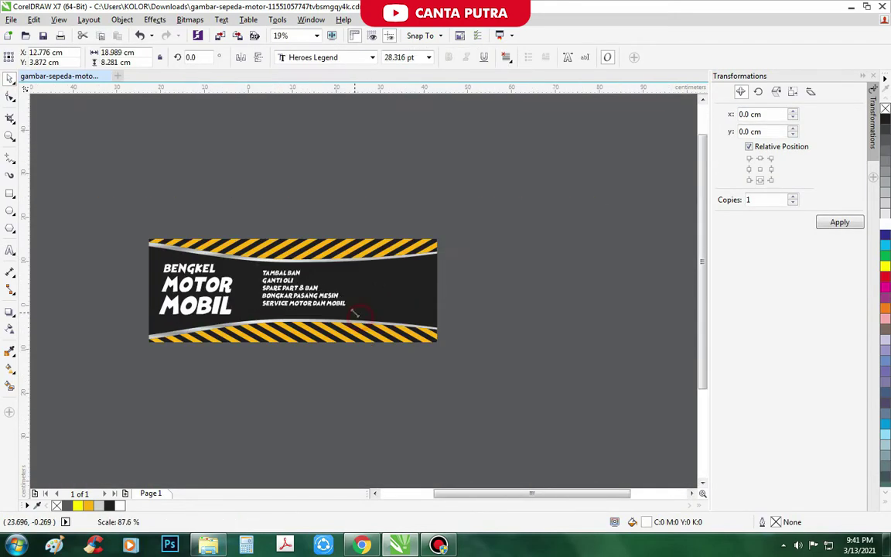
{"action": "scroll", "coordinate": [344, 311], "scroll_direction": "up", "scroll_amount": 2}
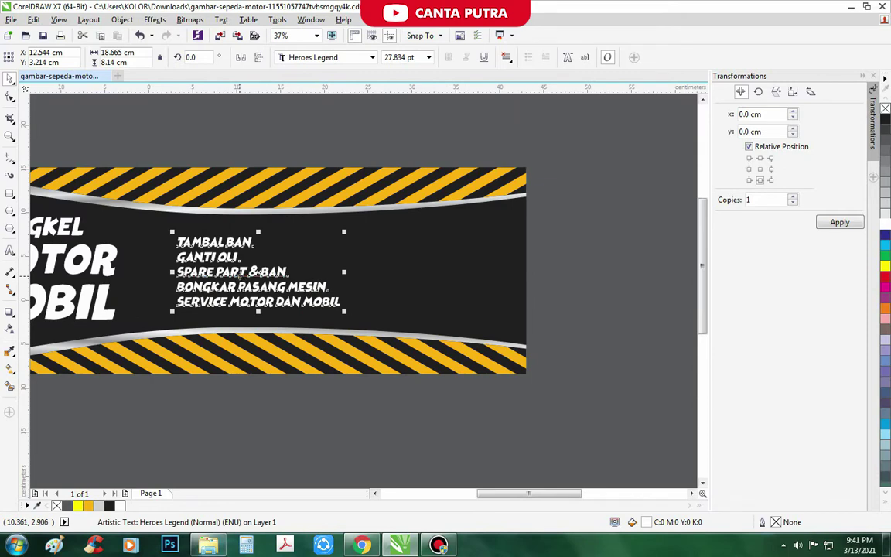
- Duplicate the service list horizontally to the right and replace the copy's text with "TUNE UP"
{"action": "left_click_drag", "start_coordinate": [258, 271], "coordinate": [457, 271]}
{"action": "key", "text": "F8"}
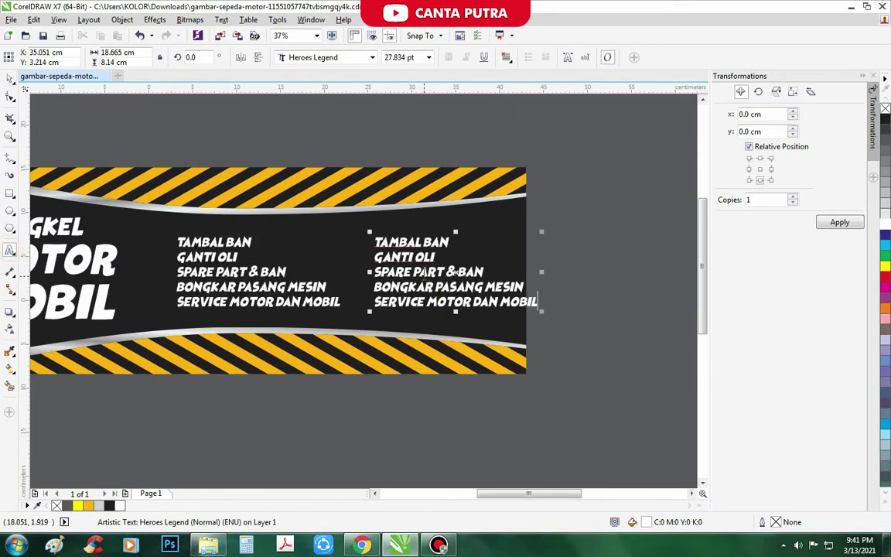
{"action": "key", "text": "ctrl+a"}
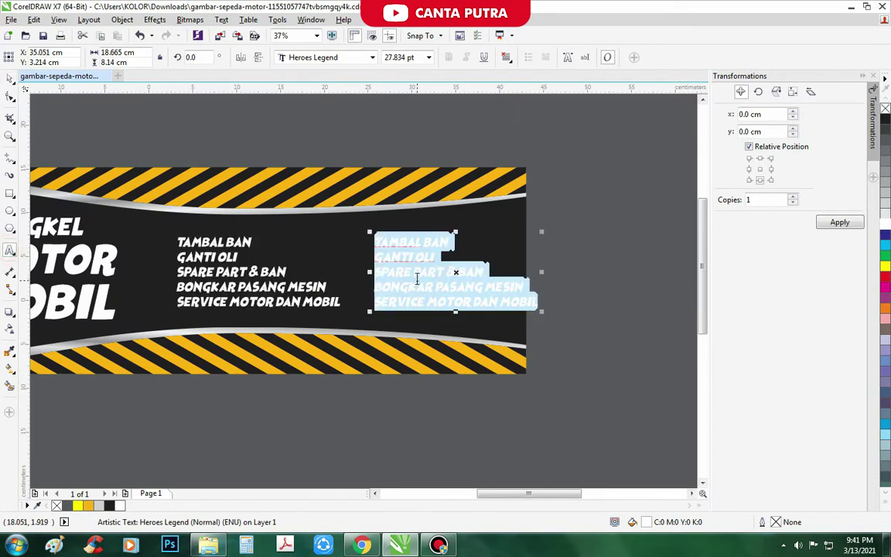
{"action": "type", "text": "TUNE UP"}
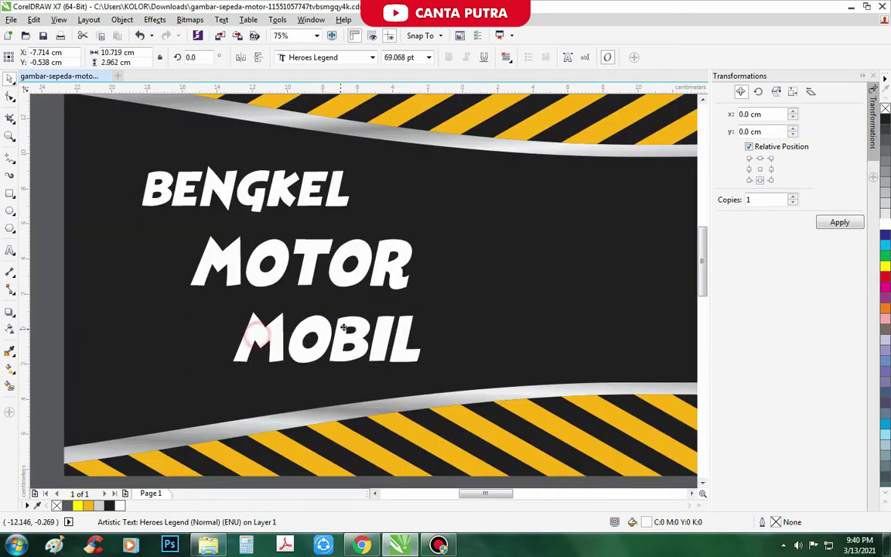
- Tuck MOBIL beneath MOTOR, enlarge it, and scale both words to about 16.9 by 9.0 cm under BENGKEL
{"action": "left_click_drag", "start_coordinate": [329, 338], "coordinate": [276, 318]}
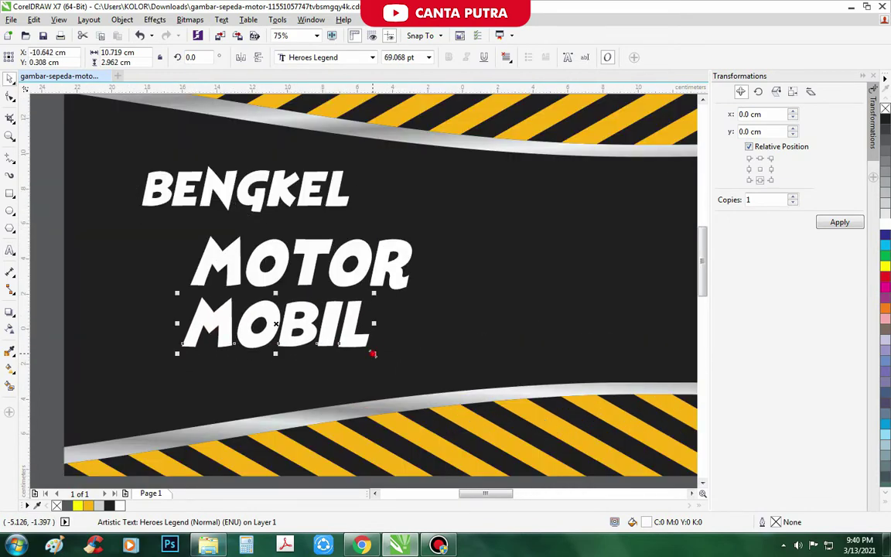
{"action": "left_click_drag", "start_coordinate": [370, 349], "coordinate": [414, 363]}
{"action": "left_click", "coordinate": [397, 277], "text": "shift"}
{"action": "left_click_drag", "start_coordinate": [397, 276], "coordinate": [350, 276]}
{"action": "key", "text": "Escape"}
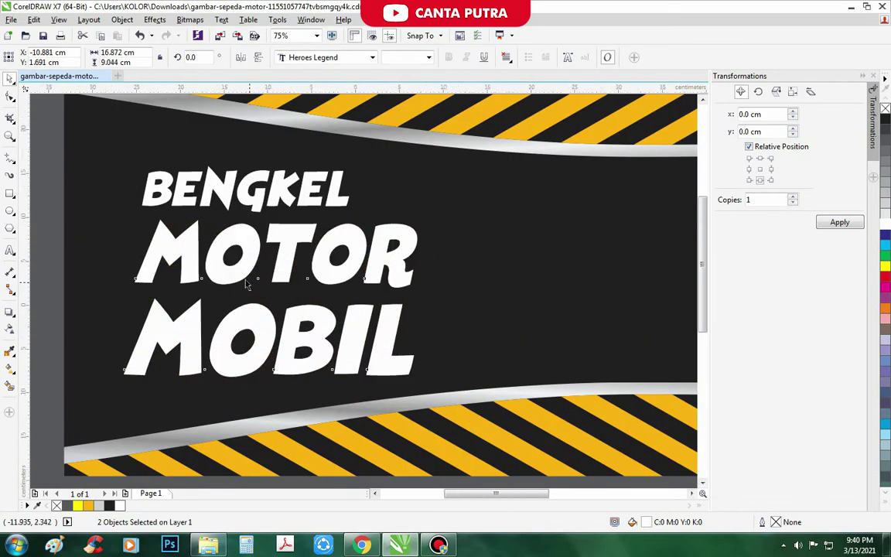
{"action": "scroll", "coordinate": [265, 255], "scroll_direction": "down", "scroll_amount": 2}
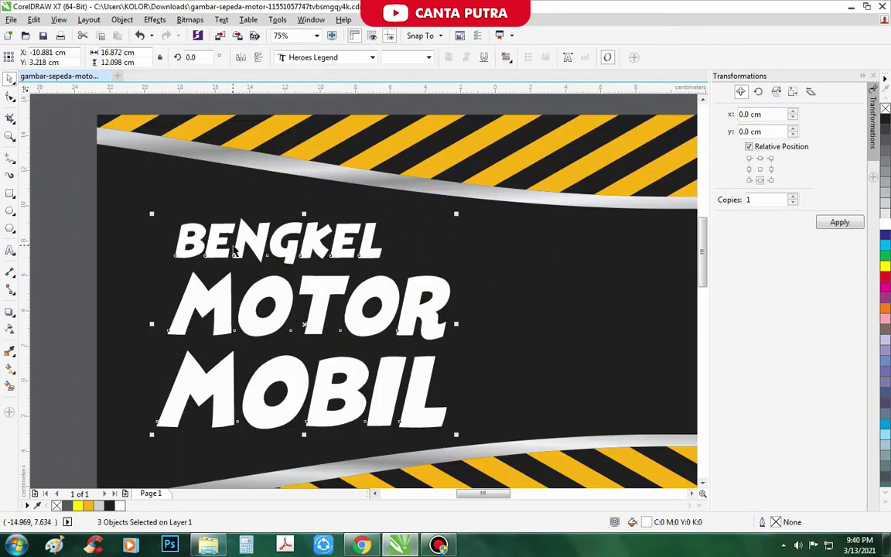
- Duplicate BENGKEL to the middle of the banner and scale the copy down to about 32.3 pt
{"action": "left_click_drag", "start_coordinate": [281, 239], "coordinate": [261, 239]}
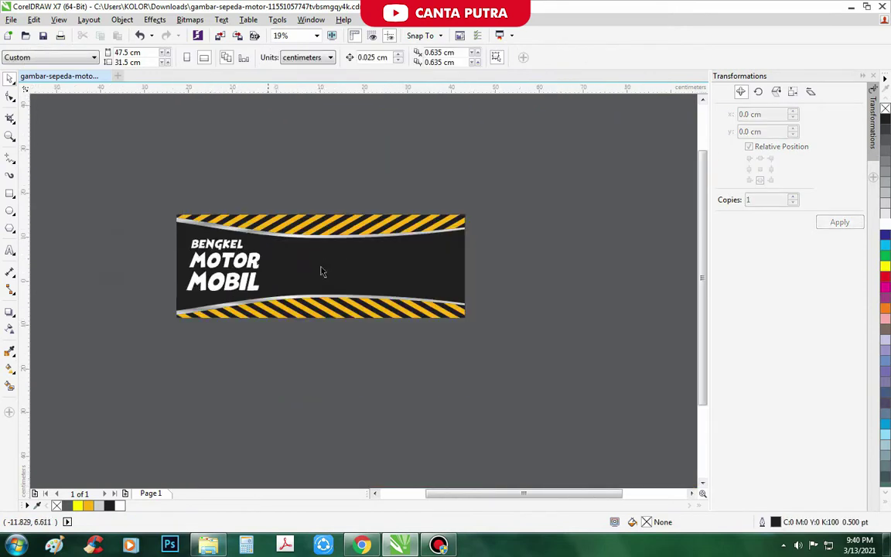
{"action": "left_click_drag", "start_coordinate": [213, 245], "coordinate": [328, 255]}
{"action": "scroll", "coordinate": [329, 256], "scroll_direction": "up", "scroll_amount": 2}
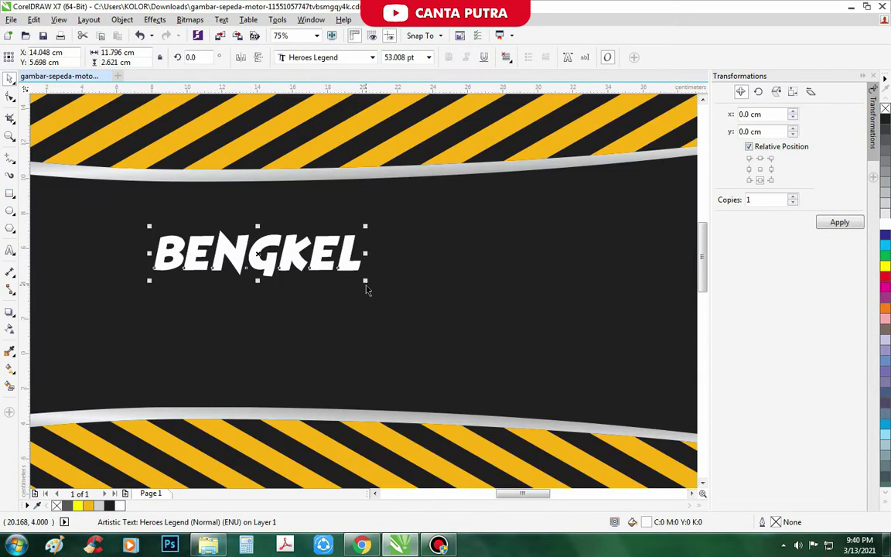
{"action": "left_click_drag", "start_coordinate": [363, 288], "coordinate": [328, 270]}
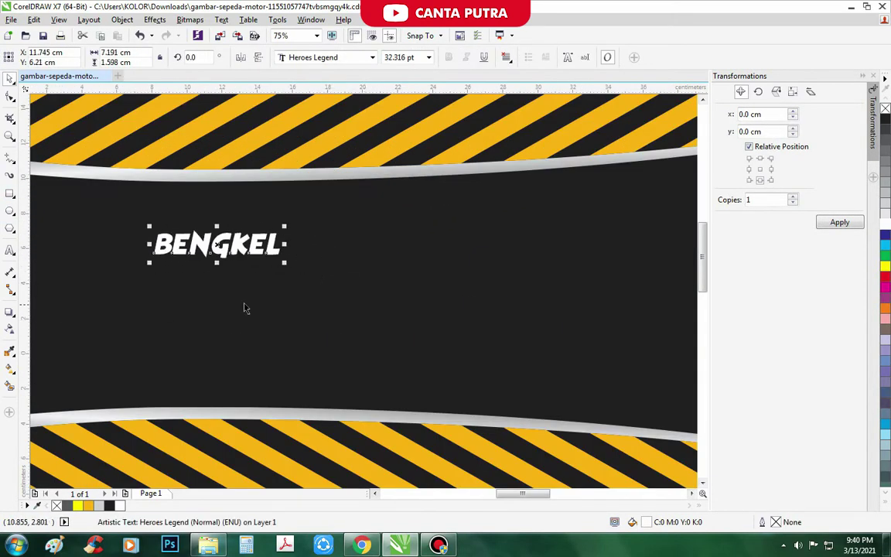
- Replace the copied word with a list of lines reading "TAMBAL BAN", "GANTI OLI" and "SPARE PART &"
{"action": "double_click", "coordinate": [197, 244]}
{"action": "type", "text": "TAMBAL BAN"}
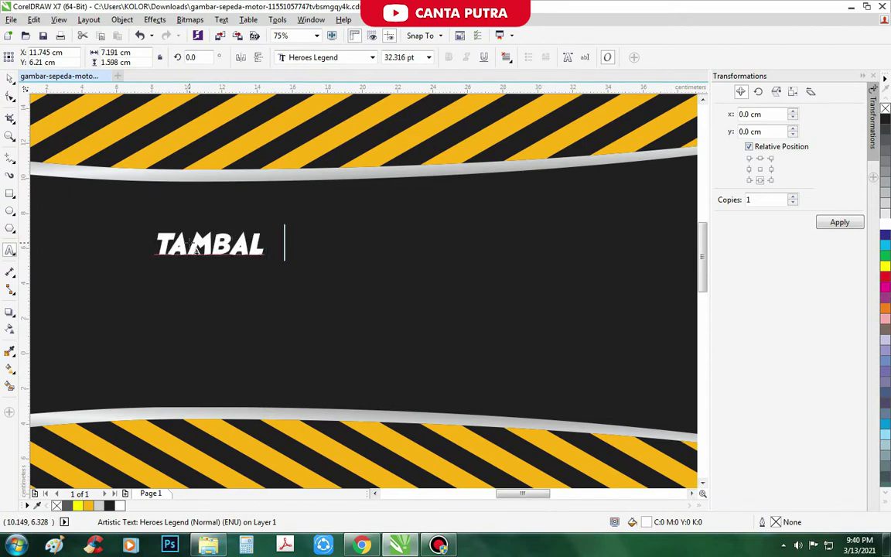
{"action": "key", "text": "Return"}
{"action": "type", "text": "GANTI O"}
{"action": "type", "text": "SPARE"}
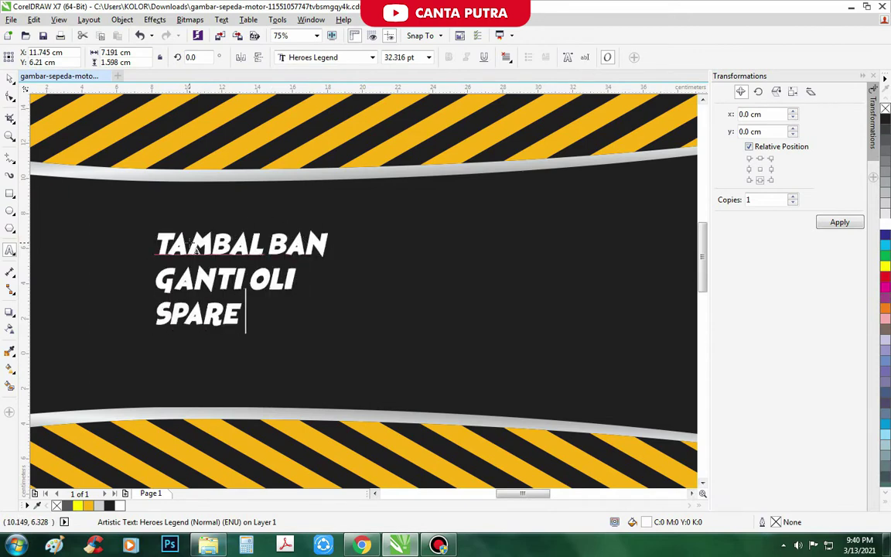
{"action": "type", "text": " PART &"}
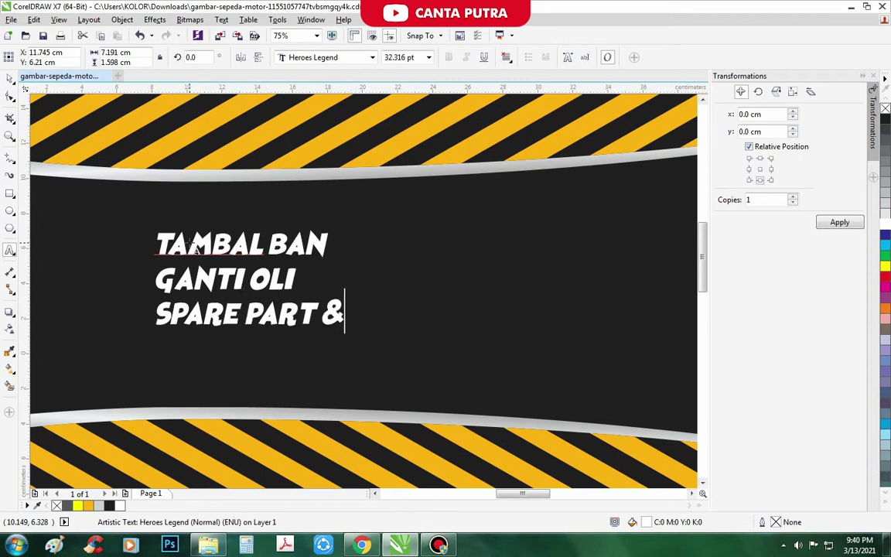
- Finish the third line with "BAN" and add the lines "BONGKAR PASANG MESIN" and "SERVICE MOTOR DAN MOBIL"
{"action": "type", "text": " BANBONGK"}
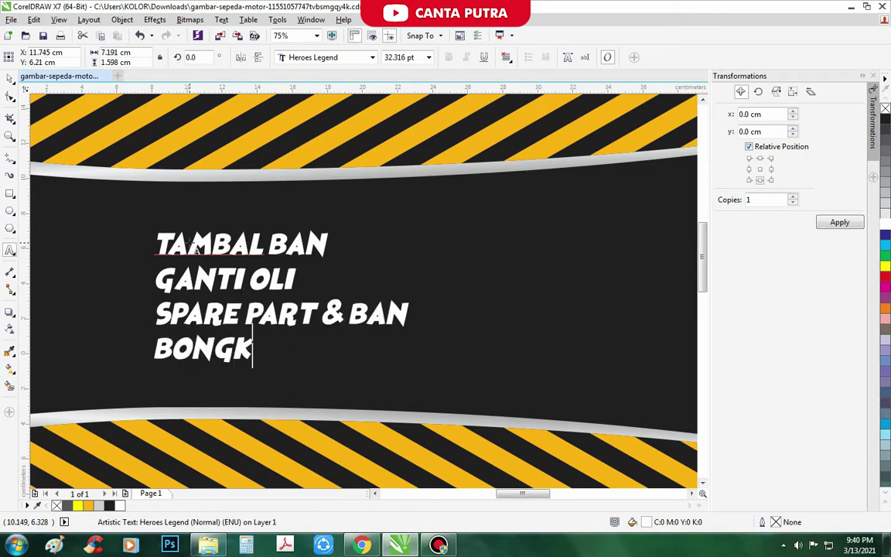
{"action": "type", "text": "AR PASANG M"}
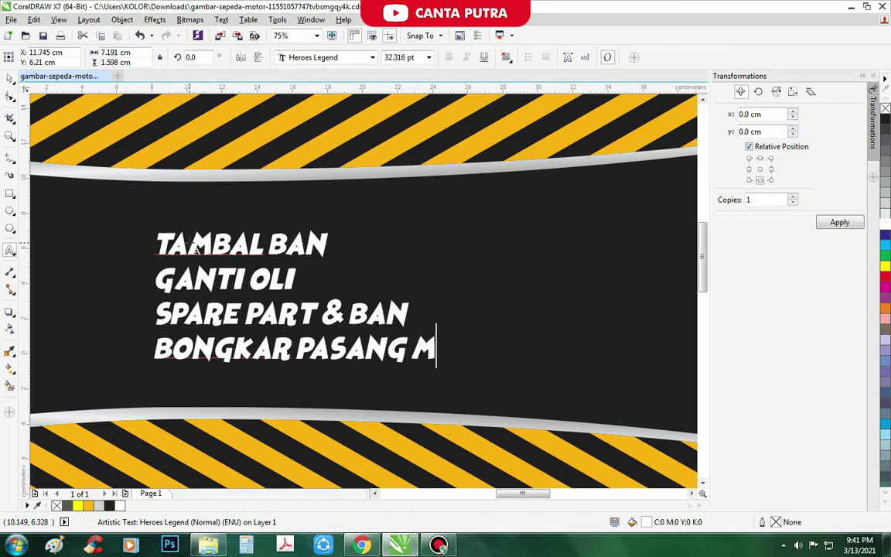
{"action": "type", "text": "ESINSERVICE "}
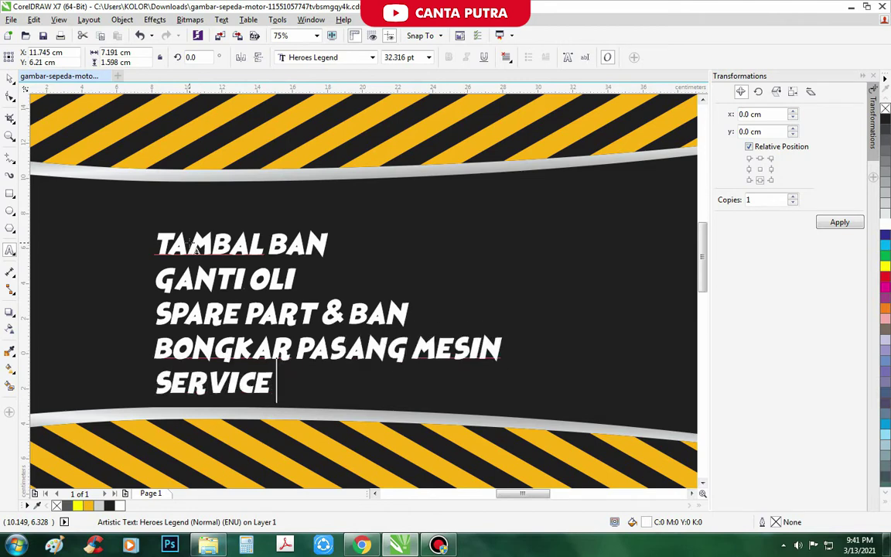
{"action": "type", "text": "MOTOR RODA"}
{"action": "key", "text": "BackSpace"}
{"action": "key", "text": "BackSpace"}
{"action": "key", "text": "BackSpace"}
{"action": "key", "text": "BackSpace"}
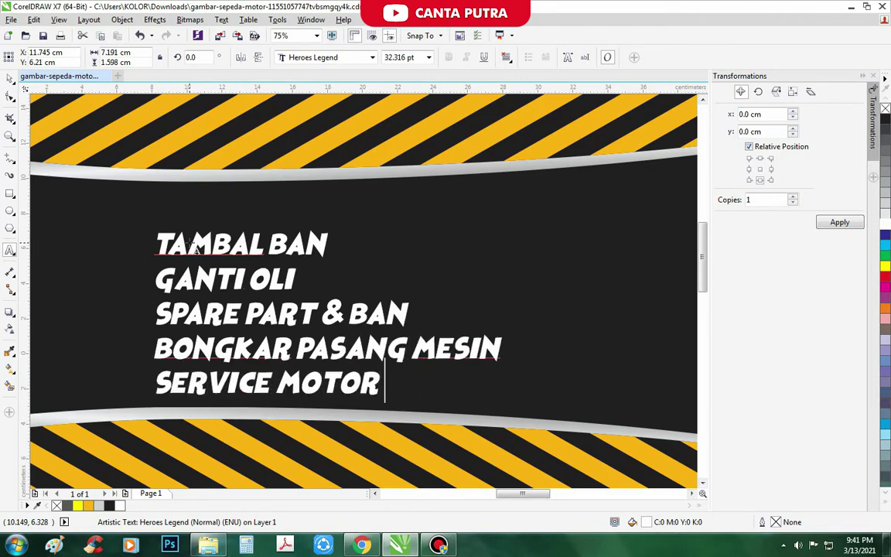
{"action": "type", "text": "DAN MOBIL"}
- Move the service list closer to the title and scale it down to about 27.8 pt
{"action": "scroll", "coordinate": [201, 223], "scroll_direction": "down", "scroll_amount": 3}
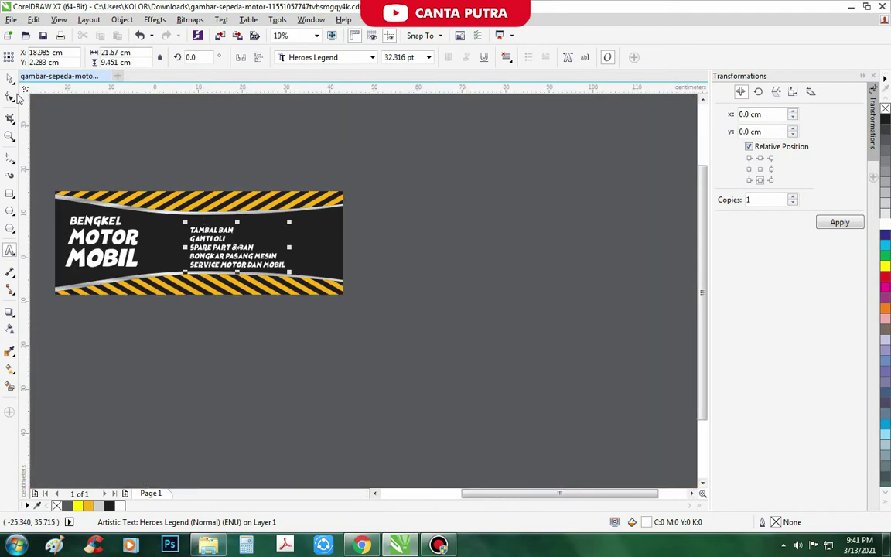
{"action": "left_click", "coordinate": [426, 382]}
{"action": "scroll", "coordinate": [330, 305], "scroll_direction": "up", "scroll_amount": 2}
{"action": "left_click", "coordinate": [284, 275]}
{"action": "scroll", "coordinate": [271, 278], "scroll_direction": "down", "scroll_amount": 2}
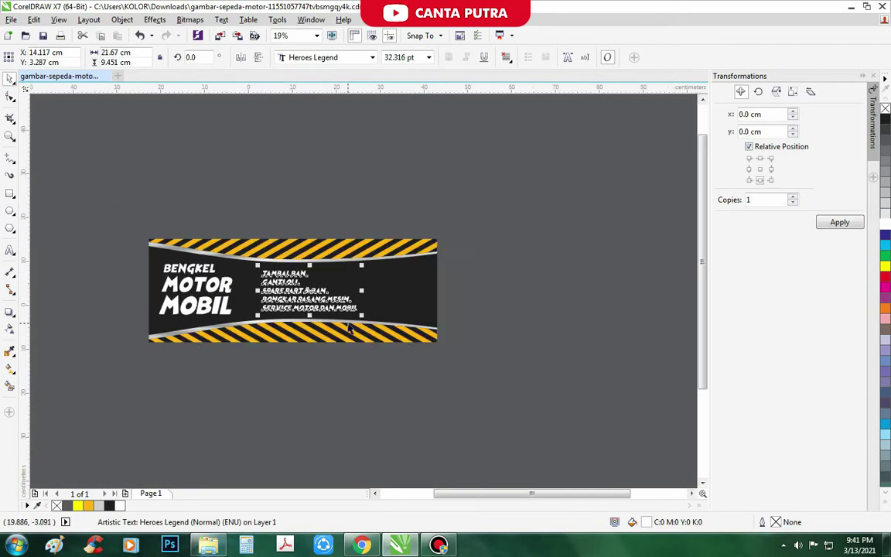
{"action": "scroll", "coordinate": [356, 312], "scroll_direction": "up", "scroll_amount": 2}
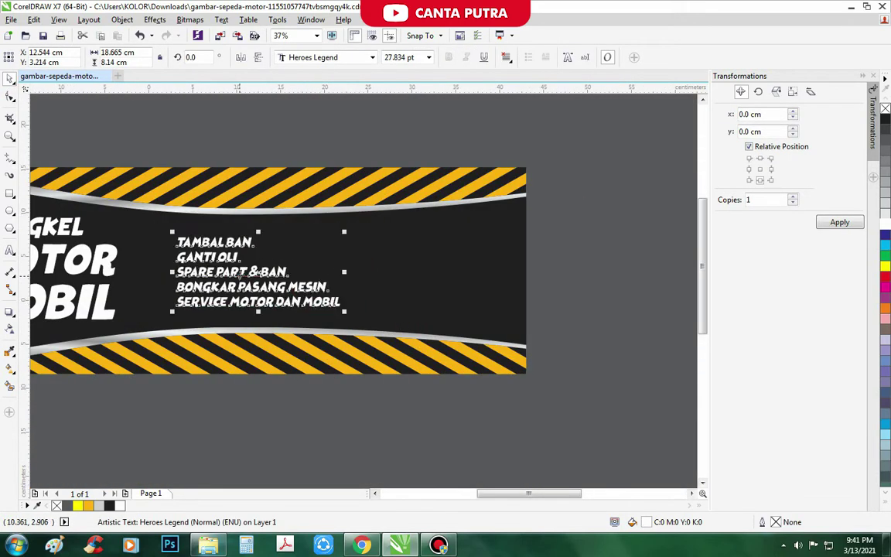
- Duplicate the service list to the right and replace its text with the lines "TUNE UP", "SERVICE", "SERVICE INJEKSI" and "SERVICE KARBU"
{"action": "left_click_drag", "start_coordinate": [238, 274], "coordinate": [436, 275]}
{"action": "left_click", "coordinate": [9, 250]}
{"action": "left_click", "coordinate": [417, 280]}
{"action": "key", "text": "ctrl+a"}
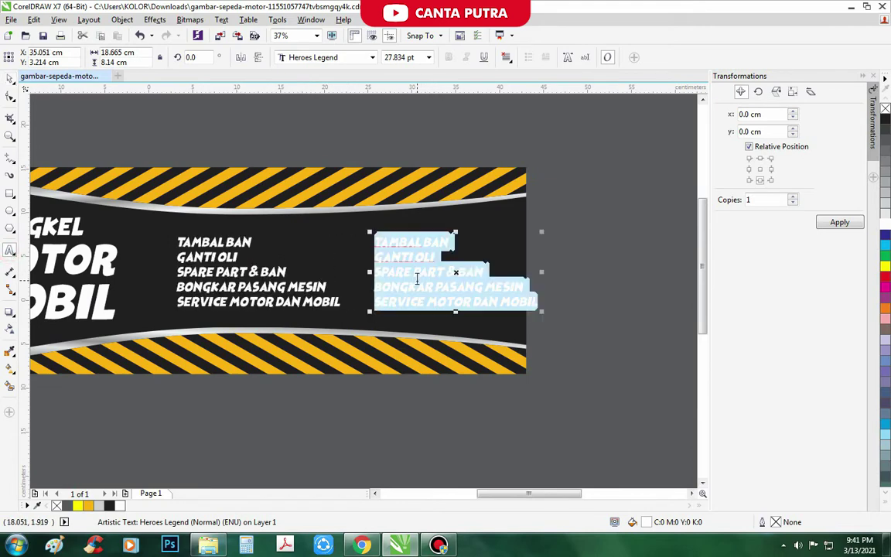
{"action": "type", "text": "TUNE UP"}
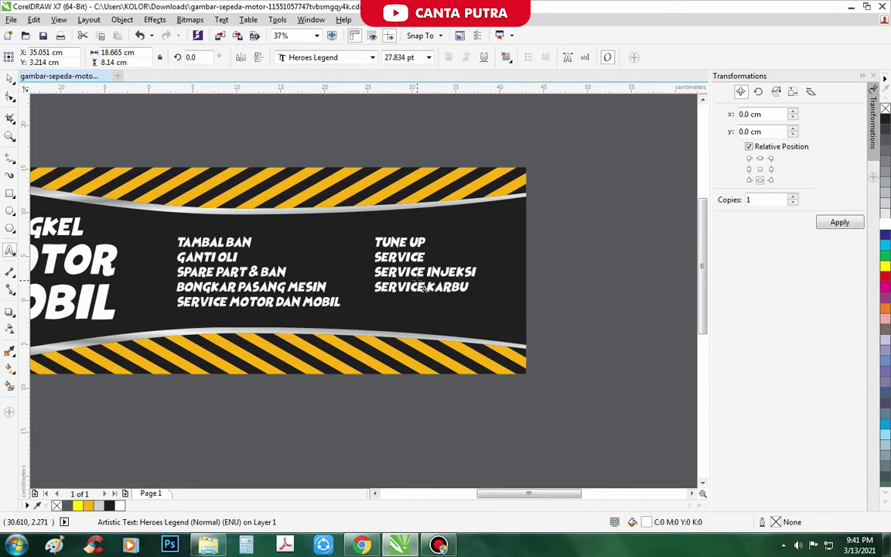
- Complete the second list's fourth line as "SERVICE KARBULATOR" and add "DLL" as the fifth line
{"action": "scroll", "coordinate": [419, 279], "scroll_direction": "up", "scroll_amount": 2}
{"action": "left_click", "coordinate": [516, 296]}
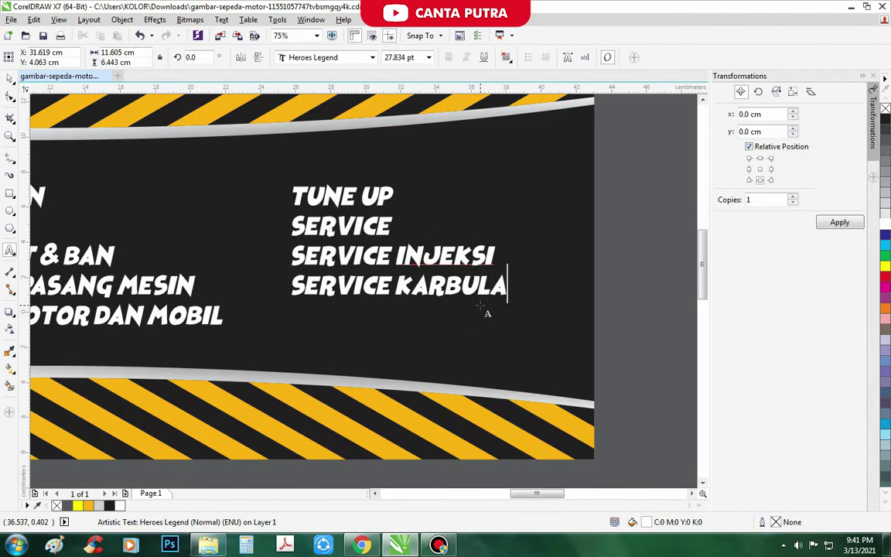
{"action": "key", "text": "F3"}
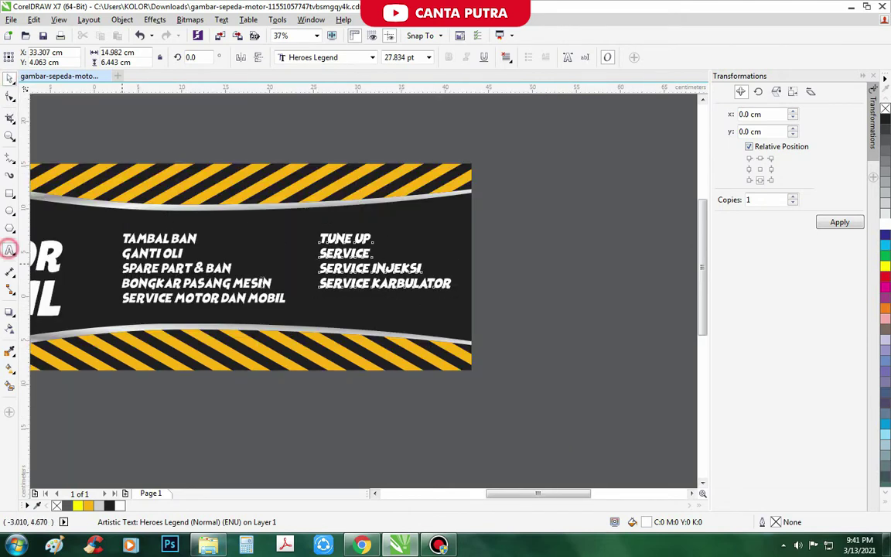
{"action": "scroll", "coordinate": [402, 355], "scroll_direction": "down", "scroll_amount": 2}
{"action": "key", "text": "ctrl+space"}
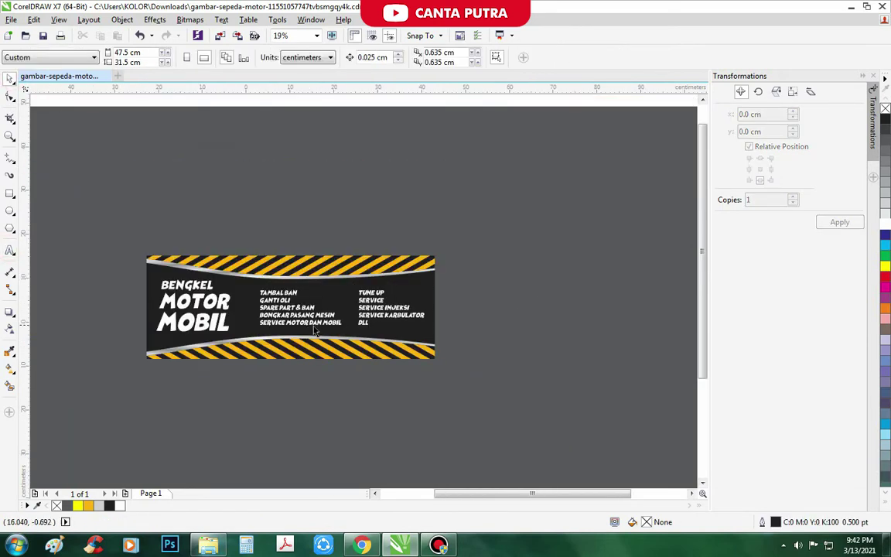
- Scale both service lists down to about 23.7 pt and reposition them slightly higher within the black area
{"action": "scroll", "coordinate": [313, 317], "scroll_direction": "up", "scroll_amount": 2}
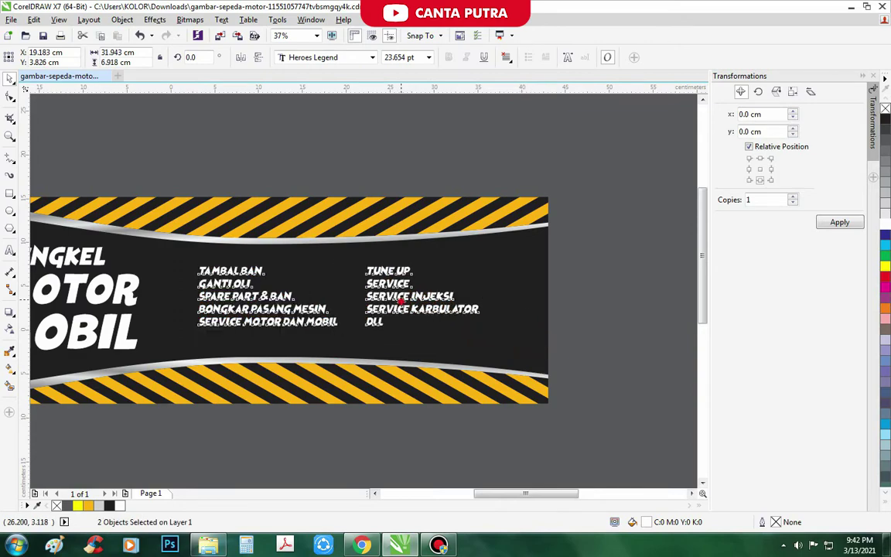
{"action": "scroll", "coordinate": [368, 211], "scroll_direction": "down", "scroll_amount": 4}
{"action": "scroll", "coordinate": [294, 357], "scroll_direction": "up", "scroll_amount": 1}
{"action": "left_click", "coordinate": [294, 357]}
{"action": "scroll", "coordinate": [294, 358], "scroll_direction": "up", "scroll_amount": 4}
{"action": "left_click", "coordinate": [305, 286]}
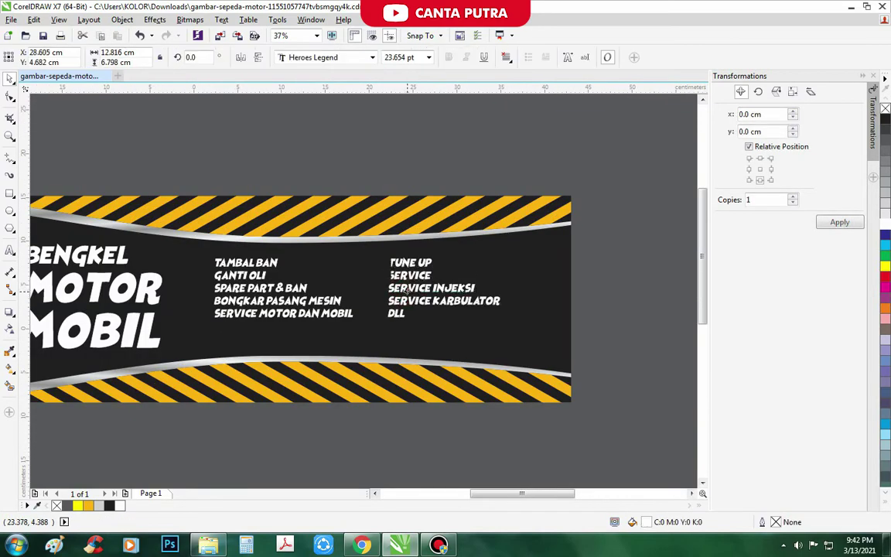
{"action": "scroll", "coordinate": [320, 161], "scroll_direction": "down", "scroll_amount": 4}
{"action": "left_click", "coordinate": [324, 357]}
{"action": "scroll", "coordinate": [325, 357], "scroll_direction": "up", "scroll_amount": 4}
{"action": "scroll", "coordinate": [309, 344], "scroll_direction": "up", "scroll_amount": 3}
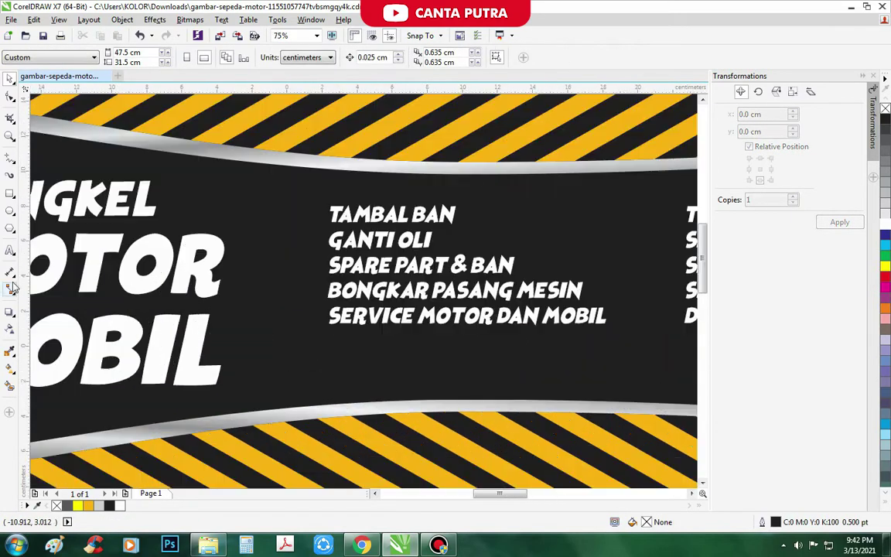
- Draw a white check mark about 2.1 by 1.3 cm with the Pen tool beside TAMBAL BAN
{"action": "left_click", "coordinate": [10, 156]}
{"action": "left_click", "coordinate": [47, 169]}
{"action": "scroll", "coordinate": [248, 220], "scroll_direction": "up", "scroll_amount": 6}
{"action": "left_click", "coordinate": [273, 270]}
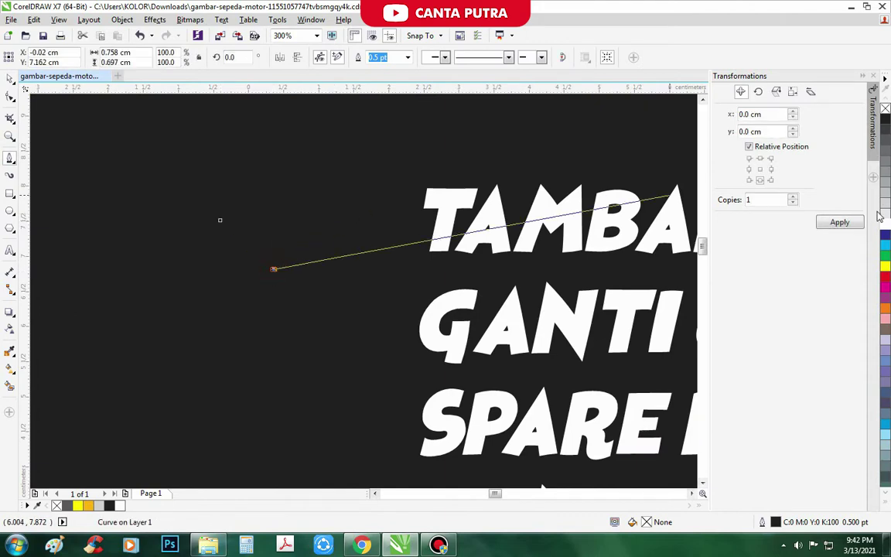
{"action": "scroll", "coordinate": [377, 205], "scroll_direction": "up", "scroll_amount": 2}
{"action": "left_click", "coordinate": [403, 175]}
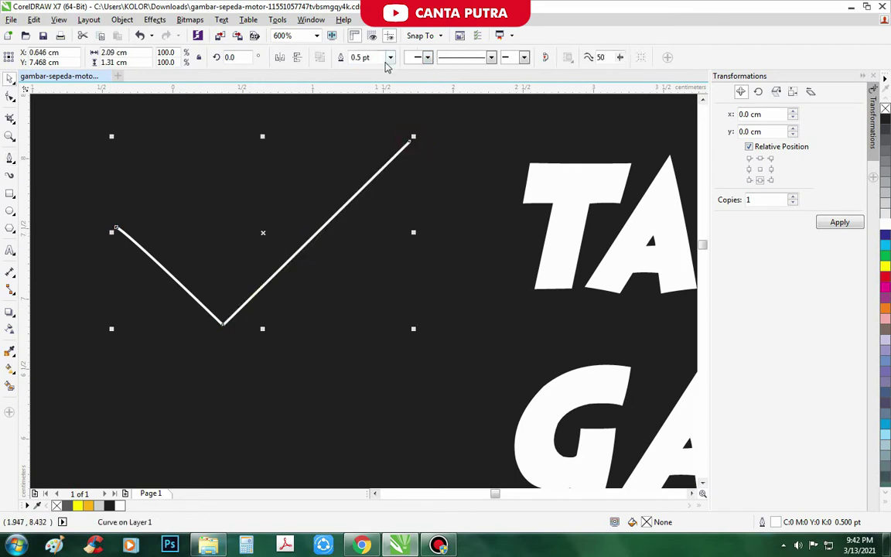
- Set the check mark's outline width to 10 pt and convert the outline to an object
{"action": "left_click", "coordinate": [390, 57]}
{"action": "left_click", "coordinate": [357, 164]}
{"action": "scroll", "coordinate": [304, 307], "scroll_direction": "down", "scroll_amount": 2}
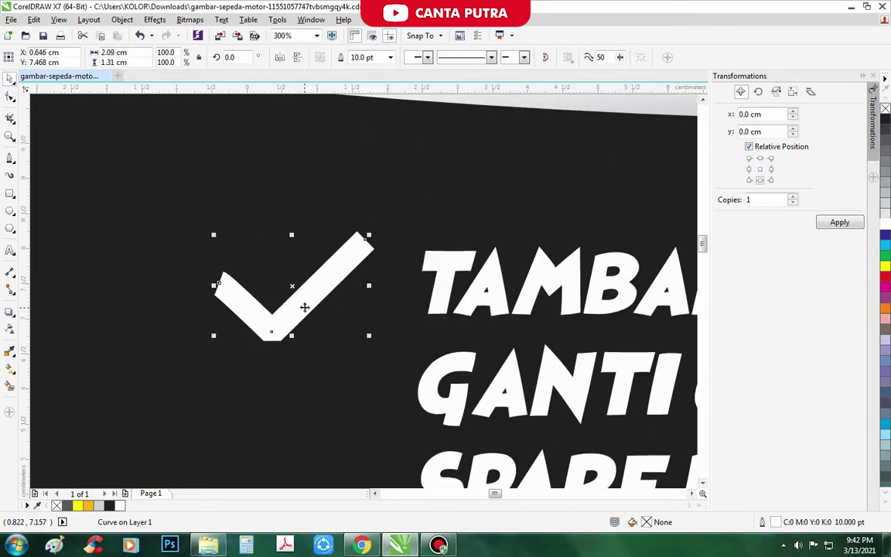
{"action": "key", "text": "ctrl+shift+q"}
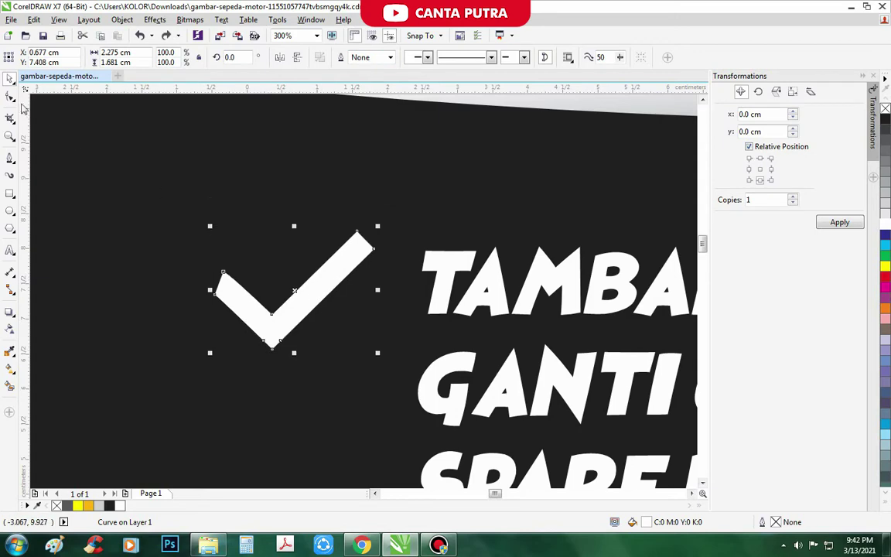
- Adjust the upper node at the end of the check mark's short arm with the Shape tool
{"action": "left_click", "coordinate": [10, 96]}
{"action": "left_click", "coordinate": [42, 94]}
{"action": "scroll", "coordinate": [255, 298], "scroll_direction": "up", "scroll_amount": 2}
{"action": "left_click_drag", "start_coordinate": [208, 275], "coordinate": [212, 278]}
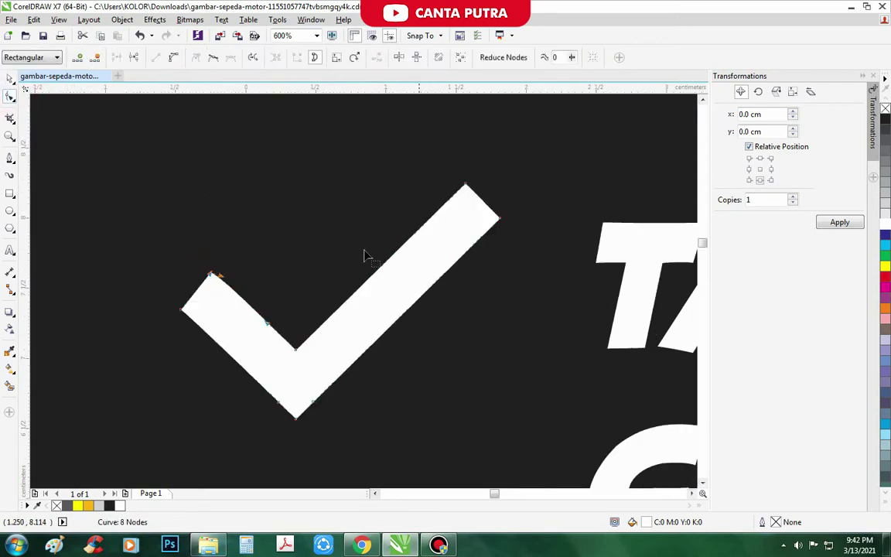
{"action": "key", "text": "space"}
- Scale the check mark down to about 0.9 cm wide and place it directly in front of TAMBAL BAN
{"action": "scroll", "coordinate": [368, 255], "scroll_direction": "down", "scroll_amount": 2}
{"action": "left_click_drag", "start_coordinate": [378, 234], "coordinate": [318, 274]}
{"action": "left_click_drag", "start_coordinate": [298, 308], "coordinate": [358, 322]}
{"action": "scroll", "coordinate": [375, 281], "scroll_direction": "down", "scroll_amount": 2}
{"action": "scroll", "coordinate": [359, 310], "scroll_direction": "down", "scroll_amount": 2}
- Copy the check mark down in front of the other four lines of the first service list
{"action": "left_click", "coordinate": [357, 279], "text": "shift"}
{"action": "left_click_drag", "start_coordinate": [346, 279], "coordinate": [341, 388]}
{"action": "scroll", "coordinate": [337, 323], "scroll_direction": "up", "scroll_amount": 2}
{"action": "scroll", "coordinate": [343, 401], "scroll_direction": "down", "scroll_amount": 2}
{"action": "left_click_drag", "start_coordinate": [302, 194], "coordinate": [388, 385]}
{"action": "scroll", "coordinate": [378, 325], "scroll_direction": "up", "scroll_amount": 2}
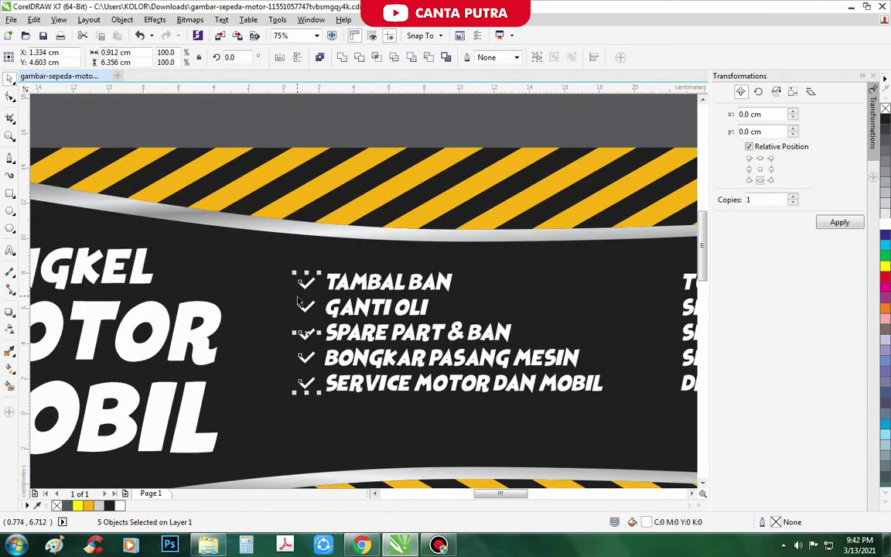
- Copy the column of five check marks horizontally to the front of the second service list
{"action": "scroll", "coordinate": [307, 305], "scroll_direction": "down", "scroll_amount": 2}
{"action": "left_click_drag", "start_coordinate": [308, 305], "coordinate": [482, 305]}
{"action": "scroll", "coordinate": [504, 315], "scroll_direction": "up", "scroll_amount": 2}
{"action": "left_click_drag", "start_coordinate": [464, 252], "coordinate": [394, 258]}
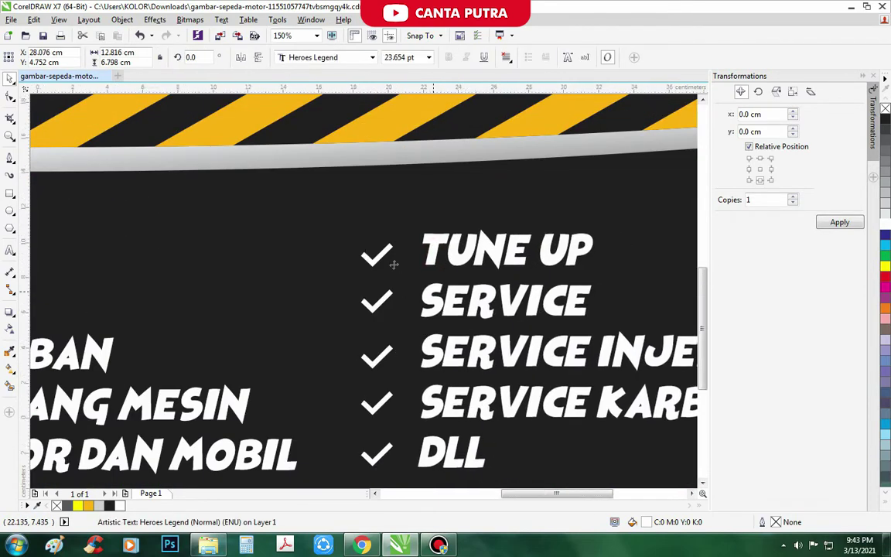
{"action": "scroll", "coordinate": [394, 259], "scroll_direction": "down", "scroll_amount": 2}
{"action": "left_click", "coordinate": [358, 139]}
{"action": "scroll", "coordinate": [369, 311], "scroll_direction": "down", "scroll_amount": 1}
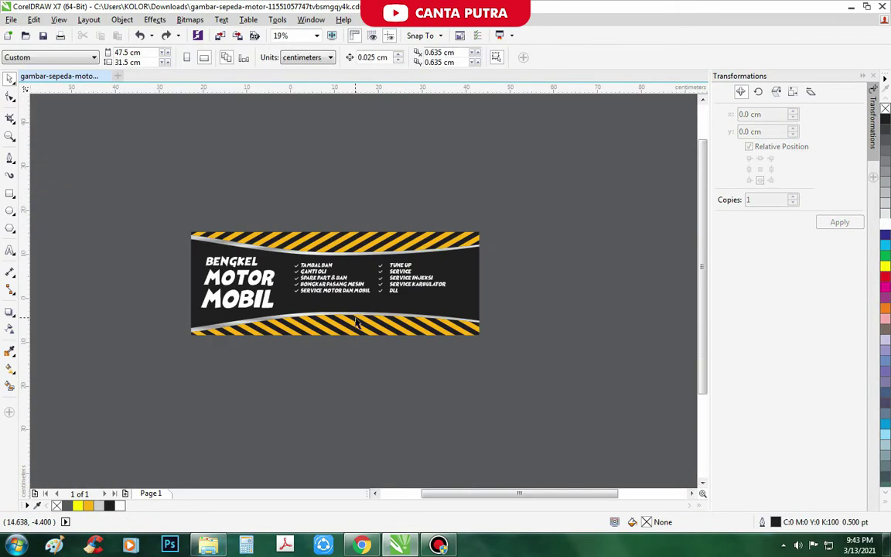
- Fill the title word MOTOR with the same orange as the hazard stripes
{"action": "scroll", "coordinate": [356, 323], "scroll_direction": "down", "scroll_amount": 1}
{"action": "scroll", "coordinate": [310, 310], "scroll_direction": "up", "scroll_amount": 1}
{"action": "scroll", "coordinate": [246, 293], "scroll_direction": "up", "scroll_amount": 1}
{"action": "left_click", "coordinate": [246, 287]}
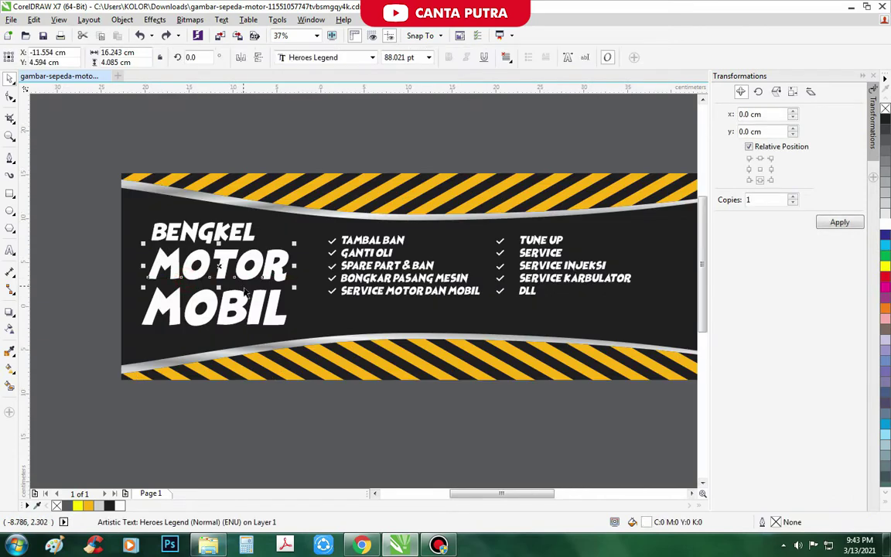
{"action": "scroll", "coordinate": [163, 199], "scroll_direction": "down", "scroll_amount": 1}
{"action": "left_click", "coordinate": [163, 199]}
{"action": "scroll", "coordinate": [163, 199], "scroll_direction": "up", "scroll_amount": 1}
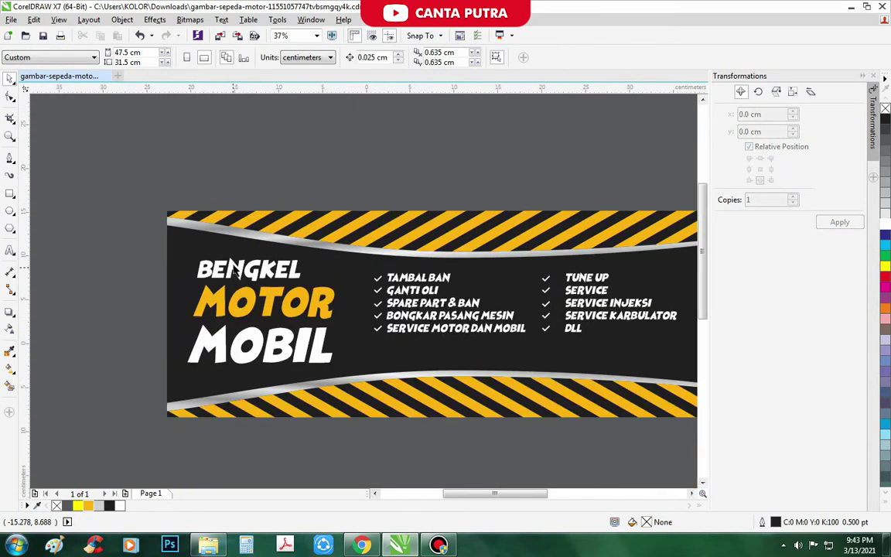
- Place a yellow rectangle without outline, about 13.6 by 3.1 cm as drawn, behind BENGKEL and fill the word with black
{"action": "scroll", "coordinate": [149, 249], "scroll_direction": "up", "scroll_amount": 1}
{"action": "key", "text": "F6"}
{"action": "left_click_drag", "start_coordinate": [389, 306], "coordinate": [389, 306]}
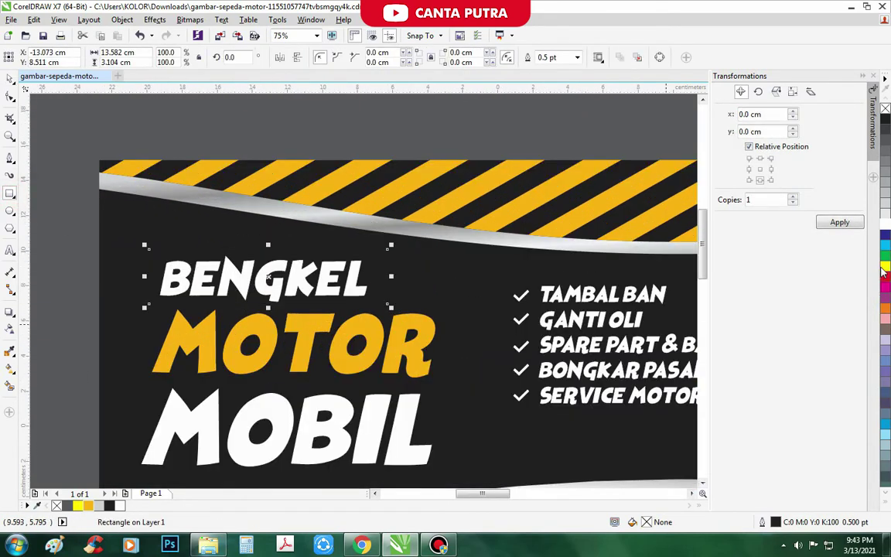
{"action": "left_click", "coordinate": [77, 505]}
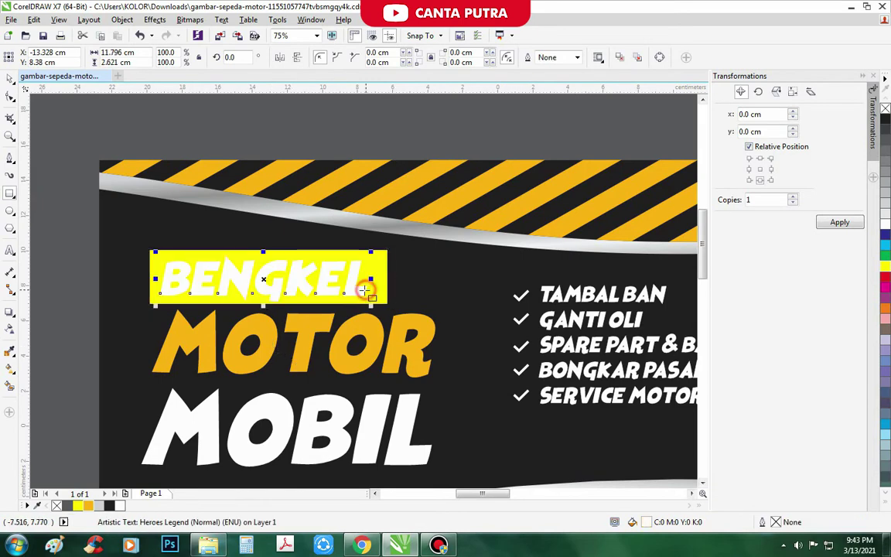
{"action": "left_click", "coordinate": [886, 120]}
{"action": "scroll", "coordinate": [280, 161], "scroll_direction": "down", "scroll_amount": 1}
{"action": "scroll", "coordinate": [280, 161], "scroll_direction": "up", "scroll_amount": 1}
- Give the title word MOTOR a red 20-point outline placed behind its fill
{"action": "left_click", "coordinate": [280, 333]}
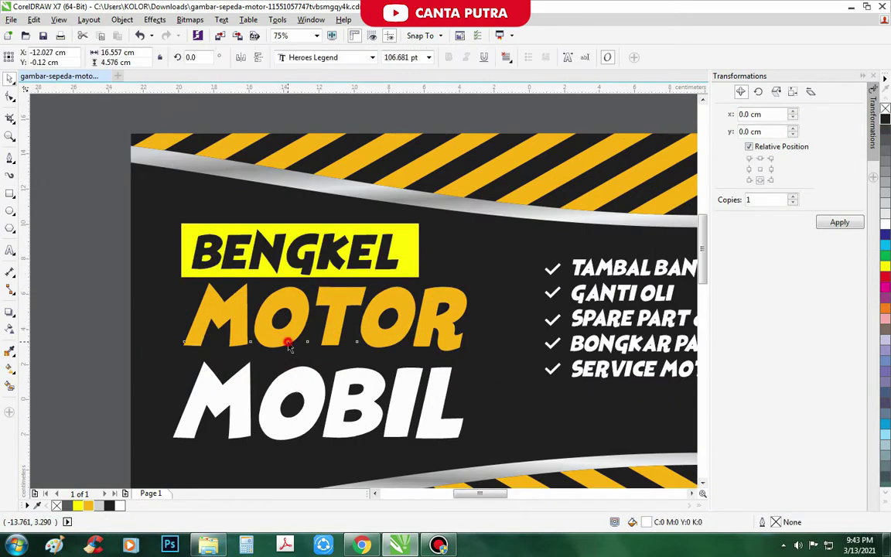
{"action": "right_click", "coordinate": [885, 275]}
{"action": "key", "text": "F12"}
{"action": "left_click", "coordinate": [331, 193]}
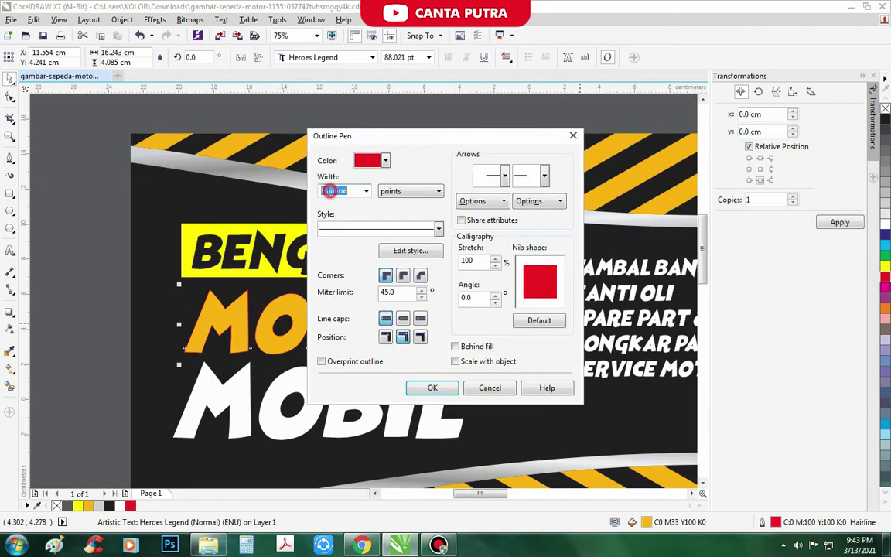
{"action": "type", "text": "3"}
{"action": "key", "text": "BackSpace"}
{"action": "type", "text": "20"}
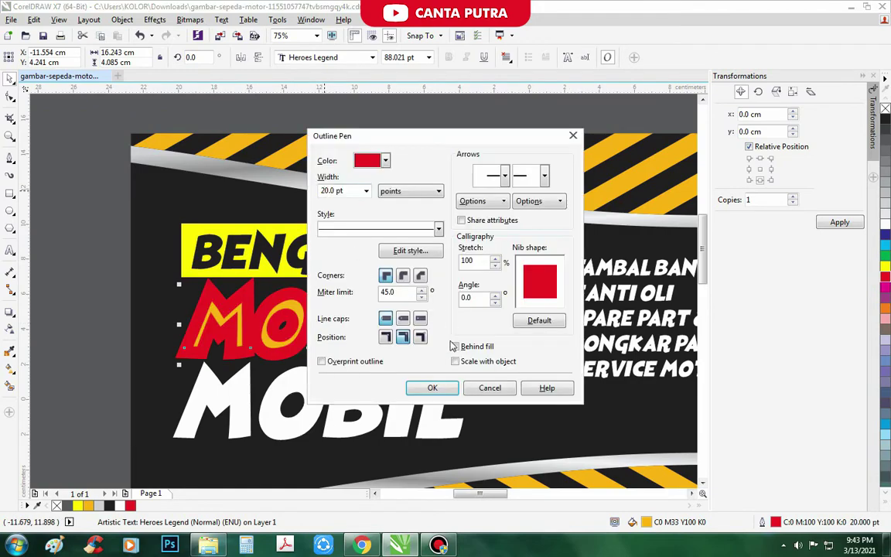
{"action": "key", "text": "Return"}
{"action": "key", "text": "F12"}
{"action": "left_click", "coordinate": [442, 387]}
{"action": "scroll", "coordinate": [372, 287], "scroll_direction": "down", "scroll_amount": 5}
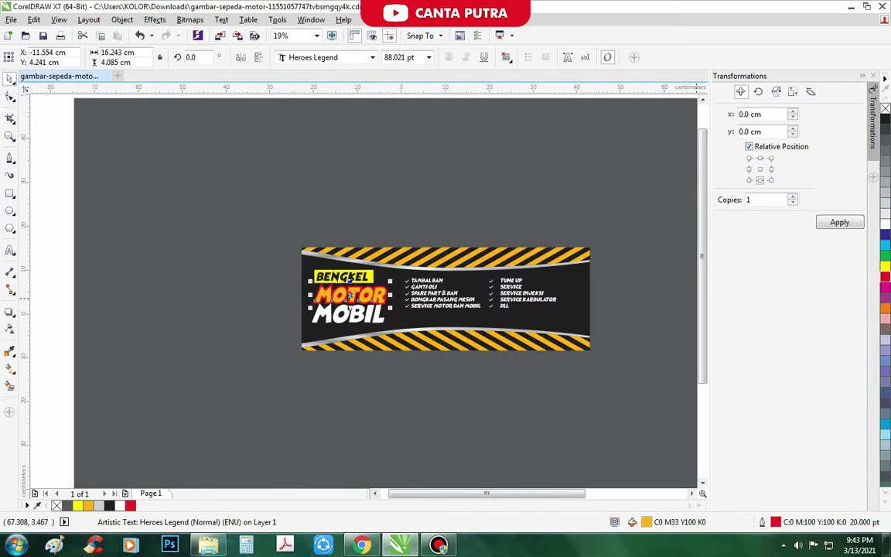
- Recolour the outline of MOTOR to black
{"action": "scroll", "coordinate": [349, 296], "scroll_direction": "up", "scroll_amount": 2}
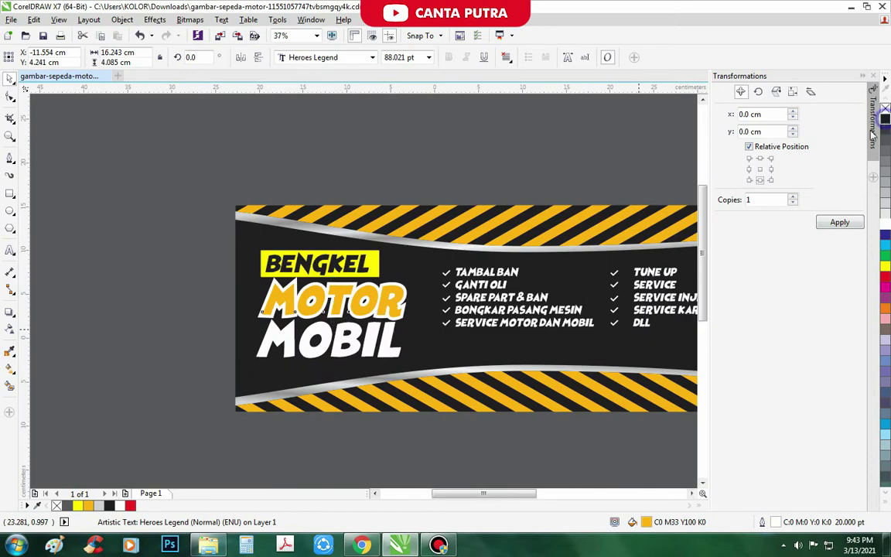
{"action": "scroll", "coordinate": [331, 303], "scroll_direction": "up", "scroll_amount": 1}
{"action": "scroll", "coordinate": [331, 303], "scroll_direction": "down", "scroll_amount": 1}
{"action": "scroll", "coordinate": [325, 305], "scroll_direction": "up", "scroll_amount": 1}
{"action": "scroll", "coordinate": [309, 309], "scroll_direction": "down", "scroll_amount": 2}
{"action": "left_click", "coordinate": [212, 288]}
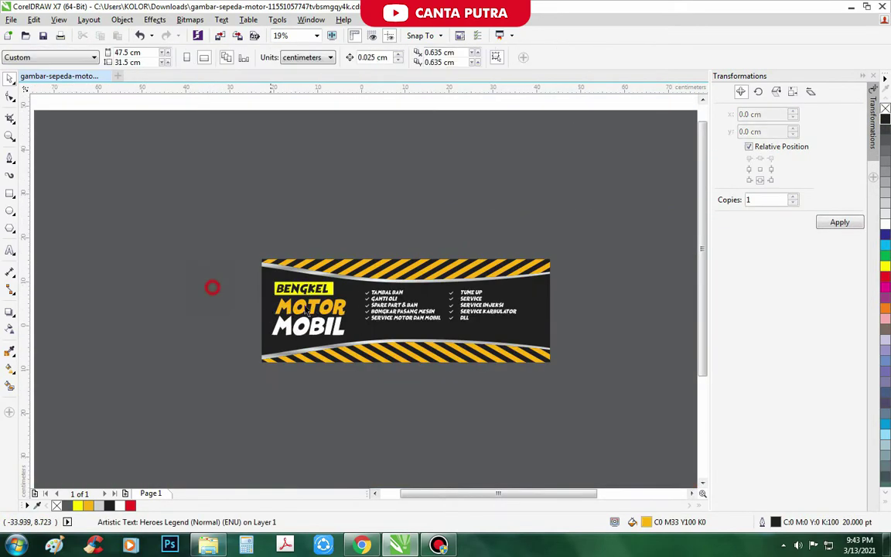
- Switch to File Explorer, open the bengkel folder and bring all its motorcycle and car images into the CorelDRAW drawing
{"action": "scroll", "coordinate": [483, 350], "scroll_direction": "up", "scroll_amount": 2}
{"action": "left_click", "coordinate": [212, 546]}
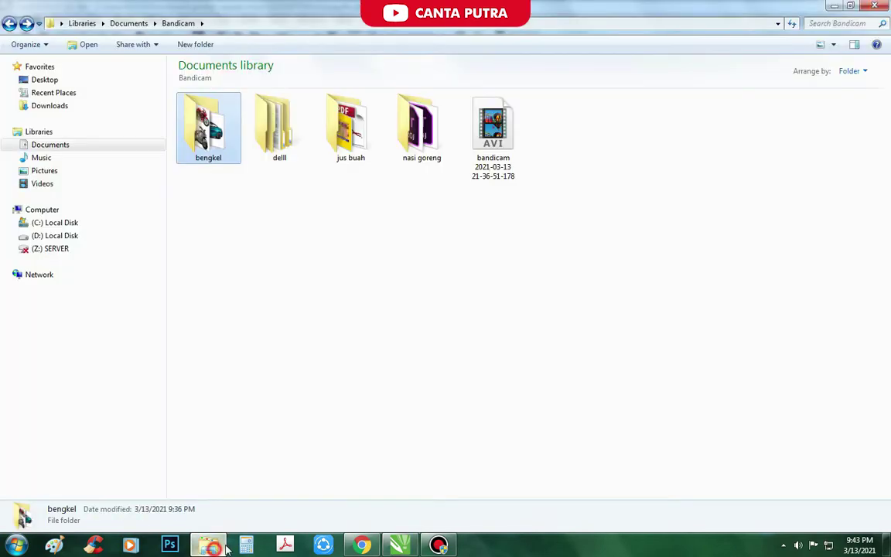
{"action": "double_click", "coordinate": [208, 128]}
{"action": "key", "text": "ctrl+a"}
{"action": "left_click_drag", "start_coordinate": [278, 154], "coordinate": [501, 374]}
{"action": "scroll", "coordinate": [495, 325], "scroll_direction": "up", "scroll_amount": 2}
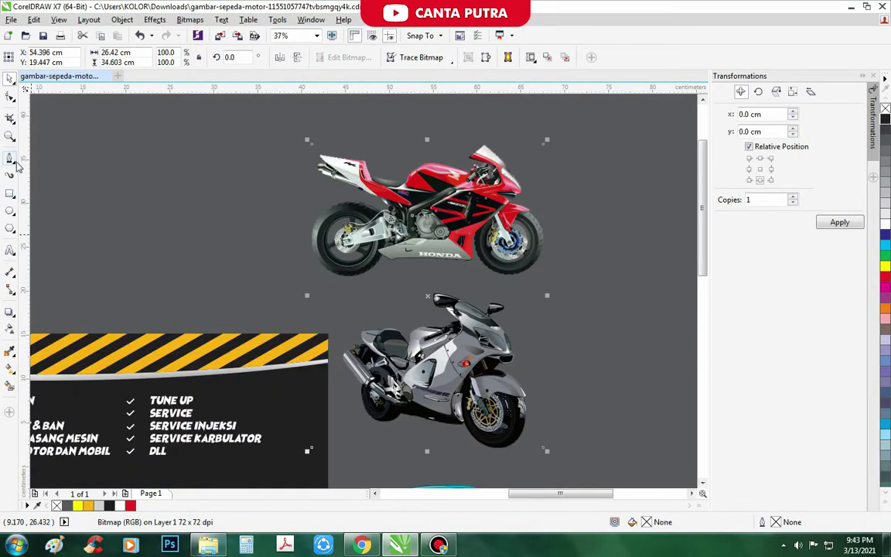
- Draw a closed curve of about 38.4 by 22.2 cm around the red motorcycle and use it to isolate that bike from the grey one
{"action": "left_click", "coordinate": [10, 158]}
{"action": "left_click", "coordinate": [271, 305]}
{"action": "left_click", "coordinate": [430, 266]}
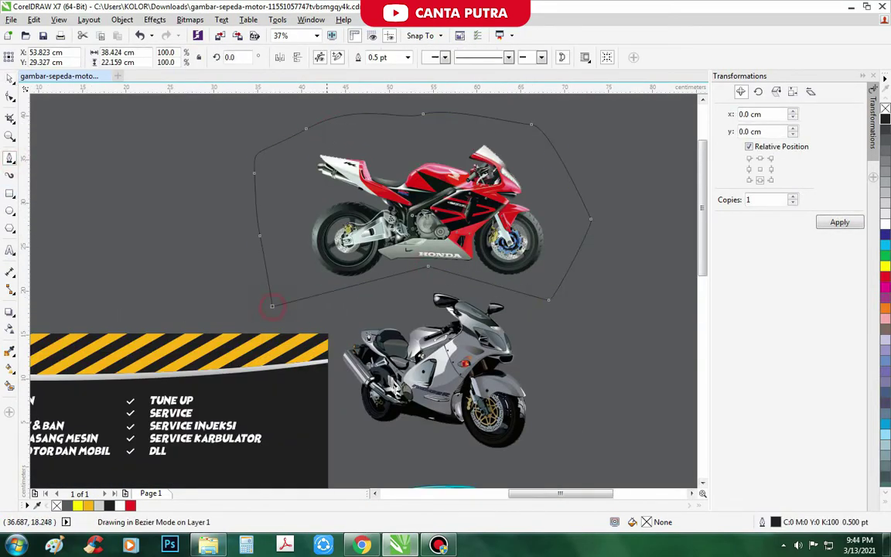
{"action": "left_click", "coordinate": [271, 306]}
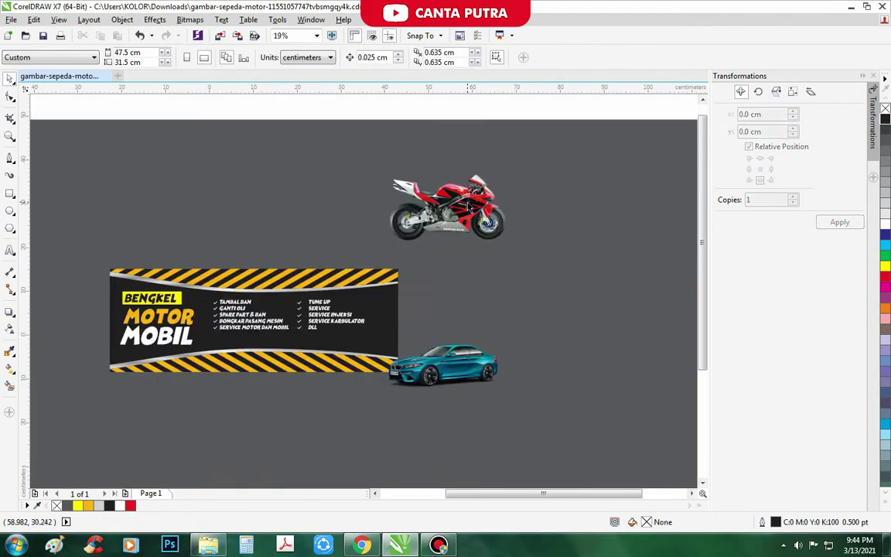
- Move the red motorcycle down beside the banner and shift both check-marked service lists closer to the title
{"action": "scroll", "coordinate": [223, 293], "scroll_direction": "up", "scroll_amount": 3}
{"action": "left_click", "coordinate": [224, 293]}
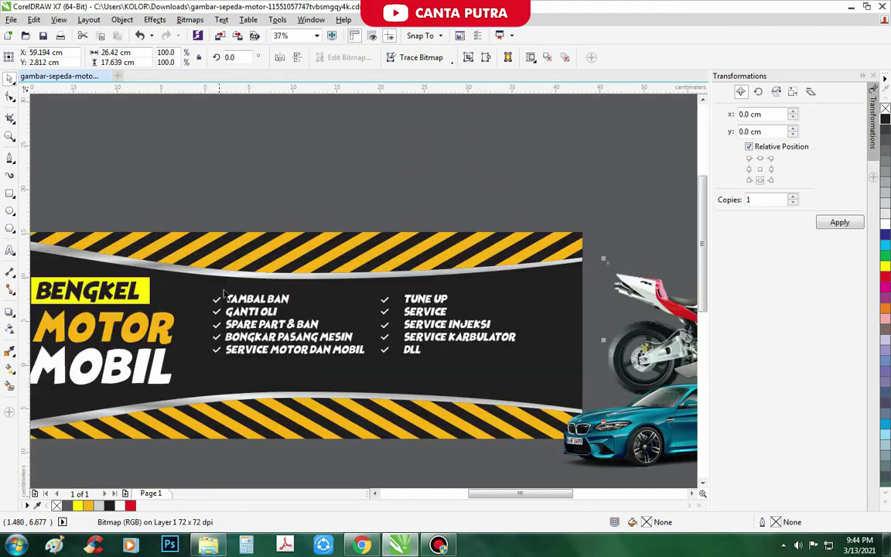
{"action": "left_click", "coordinate": [259, 305]}
{"action": "scroll", "coordinate": [259, 304], "scroll_direction": "up", "scroll_amount": 2}
{"action": "scroll", "coordinate": [210, 280], "scroll_direction": "down", "scroll_amount": 2}
{"action": "left_click", "coordinate": [266, 149]}
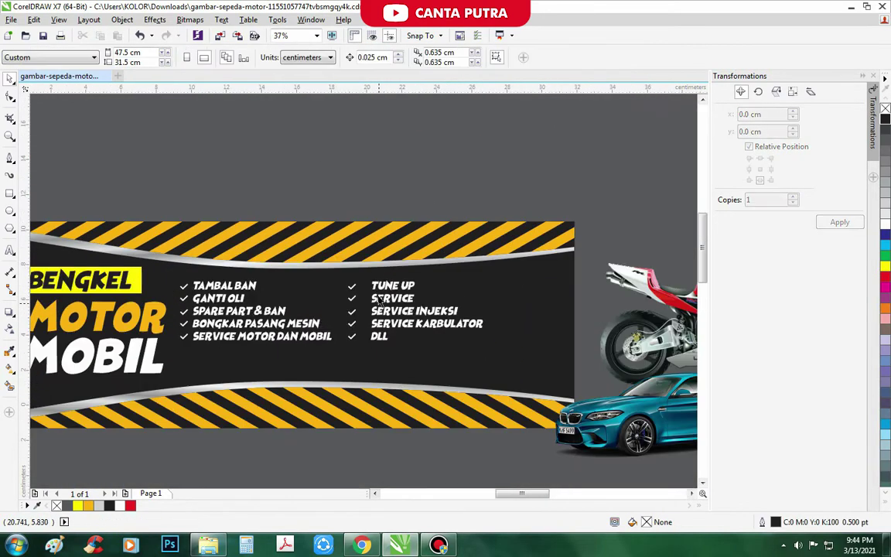
- Mirror the red motorcycle horizontally and scale it down to 41.6 percent, about 11 by 7.3 cm
{"action": "scroll", "coordinate": [352, 310], "scroll_direction": "up", "scroll_amount": 2}
{"action": "left_click", "coordinate": [359, 268]}
{"action": "scroll", "coordinate": [359, 268], "scroll_direction": "down", "scroll_amount": 4}
{"action": "scroll", "coordinate": [494, 299], "scroll_direction": "up", "scroll_amount": 3}
{"action": "left_click", "coordinate": [480, 271]}
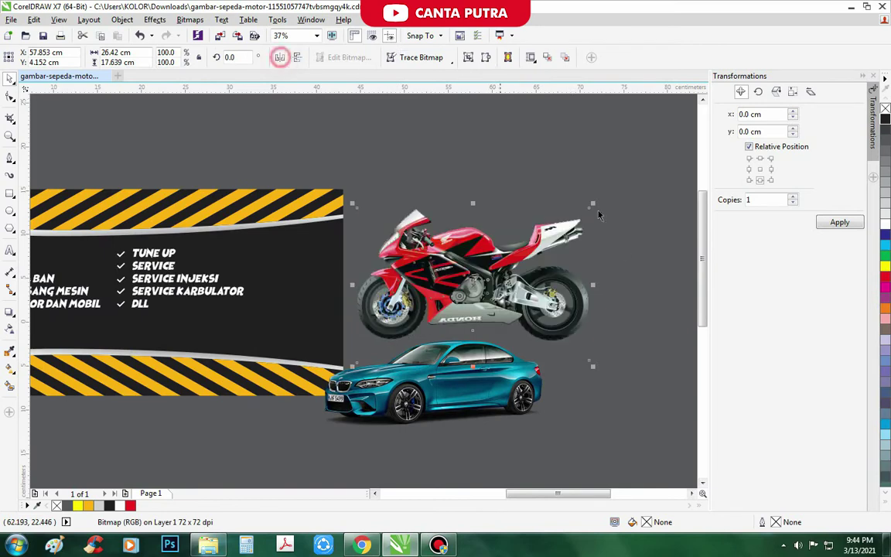
{"action": "left_click_drag", "start_coordinate": [591, 203], "coordinate": [475, 283]}
- Scale the blue car down and move it onto the banner below the service lists
{"action": "left_click_drag", "start_coordinate": [433, 383], "coordinate": [364, 445]}
{"action": "left_click_drag", "start_coordinate": [487, 472], "coordinate": [369, 477]}
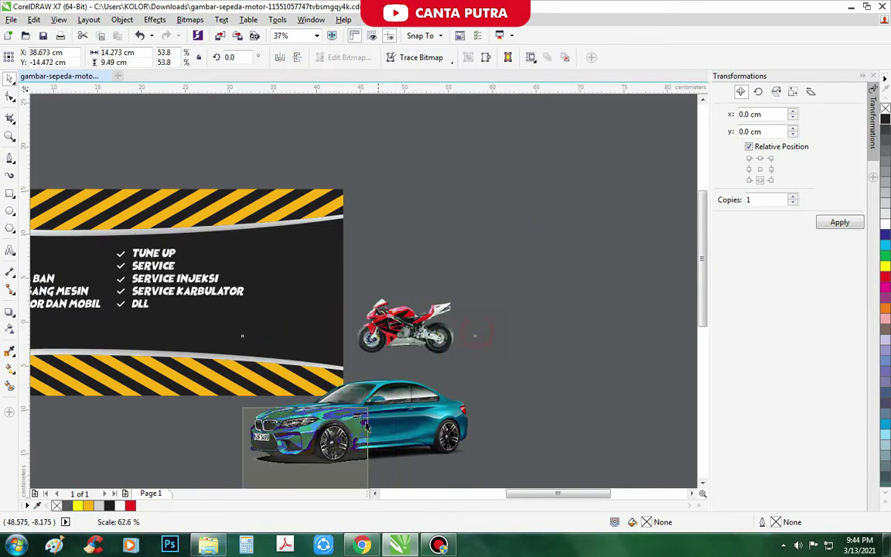
{"action": "left_click_drag", "start_coordinate": [309, 433], "coordinate": [290, 323]}
{"action": "scroll", "coordinate": [302, 387], "scroll_direction": "down", "scroll_amount": 3}
{"action": "scroll", "coordinate": [247, 379], "scroll_direction": "up", "scroll_amount": 3}
{"action": "left_click_drag", "start_coordinate": [305, 392], "coordinate": [255, 429]}
- Size the car to about 20.8 by 13.8 cm and place it at the banner's lower right with the motorcycle behind it
{"action": "scroll", "coordinate": [343, 381], "scroll_direction": "down", "scroll_amount": 3}
{"action": "left_click", "coordinate": [438, 364]}
{"action": "scroll", "coordinate": [309, 367], "scroll_direction": "up", "scroll_amount": 3}
{"action": "left_click_drag", "start_coordinate": [438, 364], "coordinate": [514, 367]}
{"action": "left_click_drag", "start_coordinate": [426, 367], "coordinate": [294, 368]}
{"action": "left_click_drag", "start_coordinate": [514, 363], "coordinate": [475, 321]}
{"action": "left_click_drag", "start_coordinate": [264, 355], "coordinate": [415, 348]}
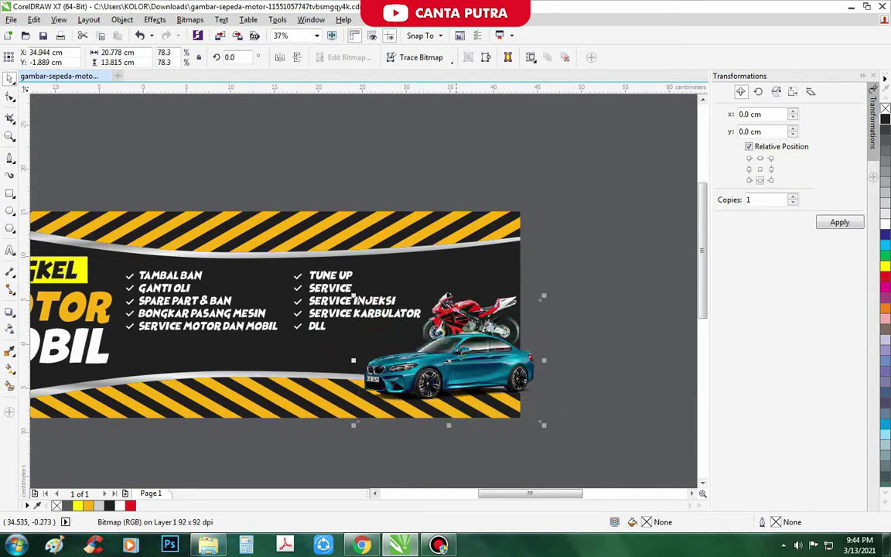
- Mirror the motorcycle horizontally to face right, enlarge it to about 14.5 by 9.7 cm and place it left of the car
{"action": "scroll", "coordinate": [451, 329], "scroll_direction": "down", "scroll_amount": 3}
{"action": "left_click", "coordinate": [353, 339]}
{"action": "left_click", "coordinate": [280, 58]}
{"action": "scroll", "coordinate": [345, 361], "scroll_direction": "up", "scroll_amount": 3}
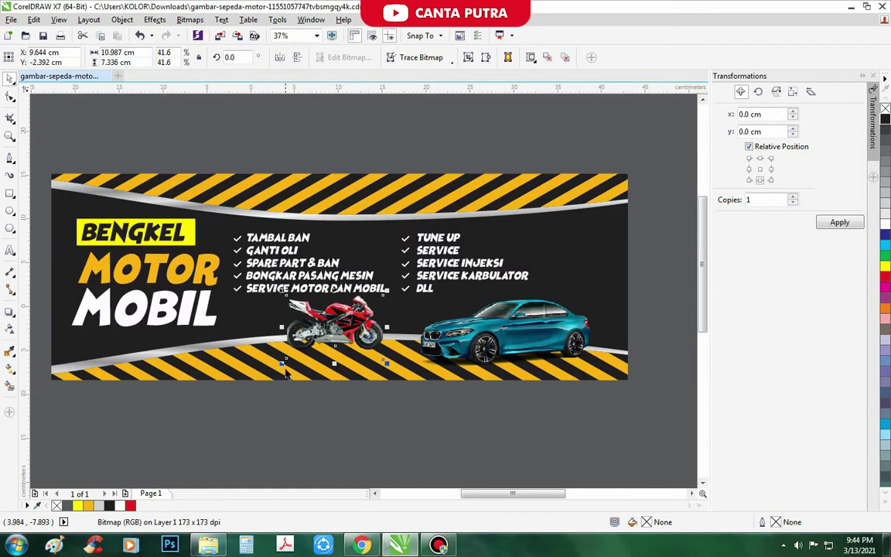
{"action": "scroll", "coordinate": [383, 396], "scroll_direction": "down", "scroll_amount": 2}
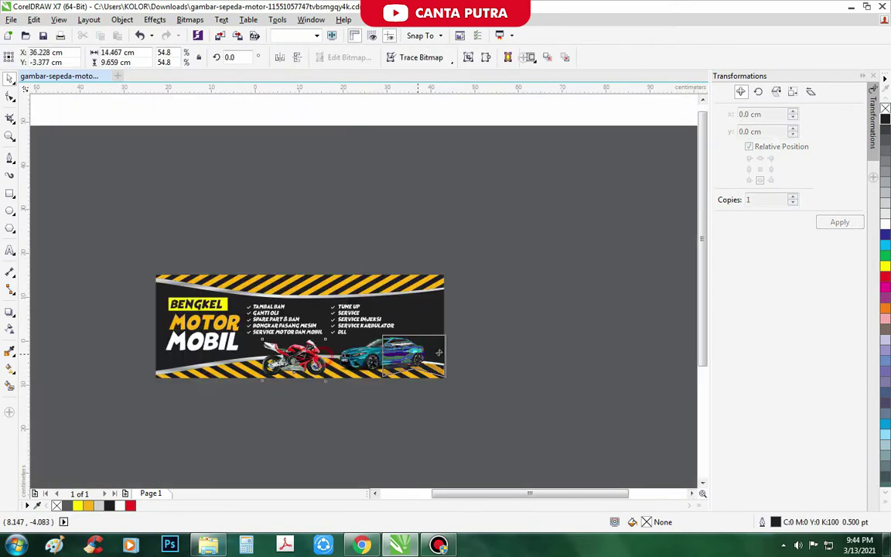
- Mirror the motorcycle to face left again and arrange it partly behind the car's front at the banner's lower right
{"action": "left_click_drag", "start_coordinate": [325, 352], "coordinate": [396, 368]}
{"action": "scroll", "coordinate": [338, 369], "scroll_direction": "up", "scroll_amount": 2}
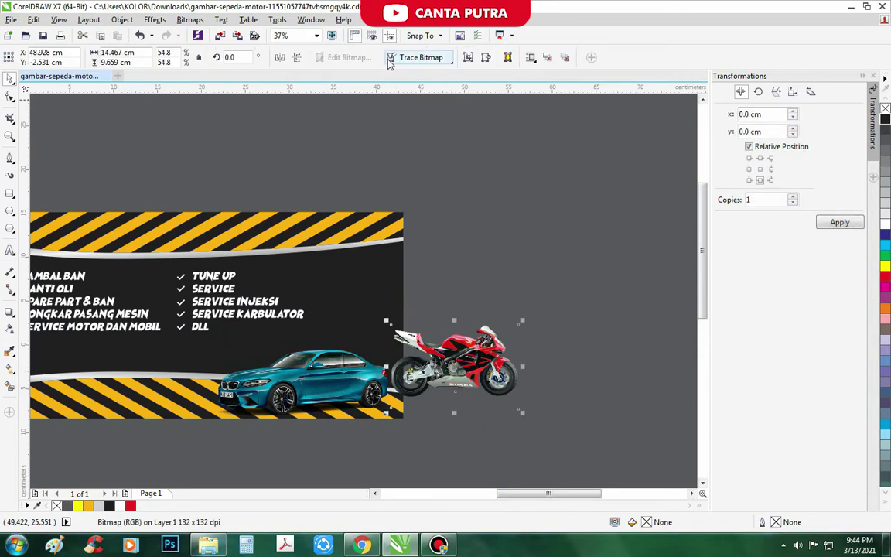
{"action": "key", "text": "ctrl+z"}
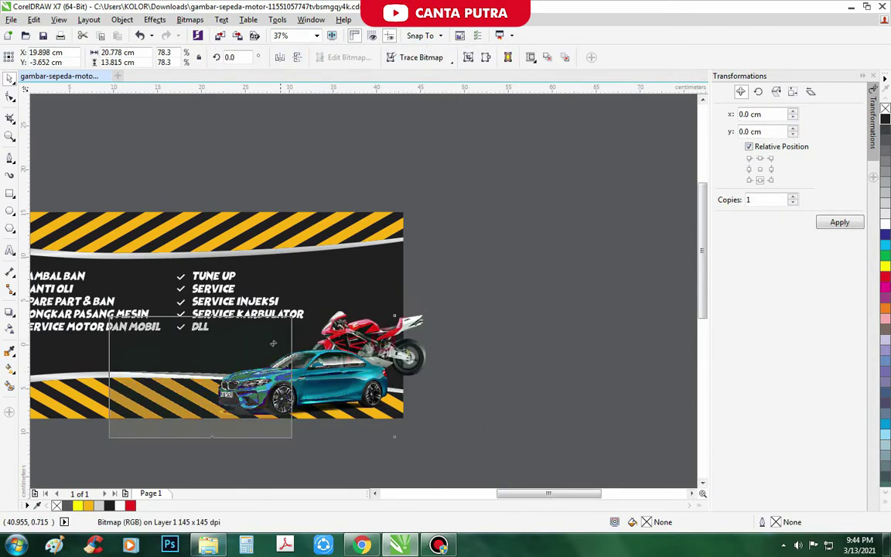
{"action": "left_click_drag", "start_coordinate": [404, 340], "coordinate": [174, 380]}
{"action": "left_click", "coordinate": [335, 419]}
{"action": "scroll", "coordinate": [334, 419], "scroll_direction": "down", "scroll_amount": 3}
{"action": "scroll", "coordinate": [362, 312], "scroll_direction": "up", "scroll_amount": 3}
{"action": "scroll", "coordinate": [517, 219], "scroll_direction": "down", "scroll_amount": 3}
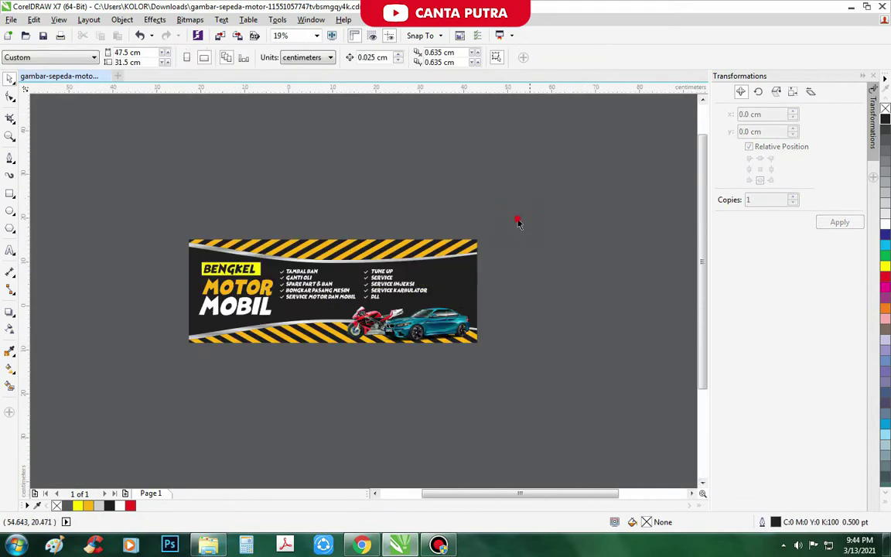
{"action": "scroll", "coordinate": [517, 219], "scroll_direction": "up", "scroll_amount": 3}
- Move both service lists with their check marks to the right, away from the title
{"action": "left_click", "coordinate": [333, 288]}
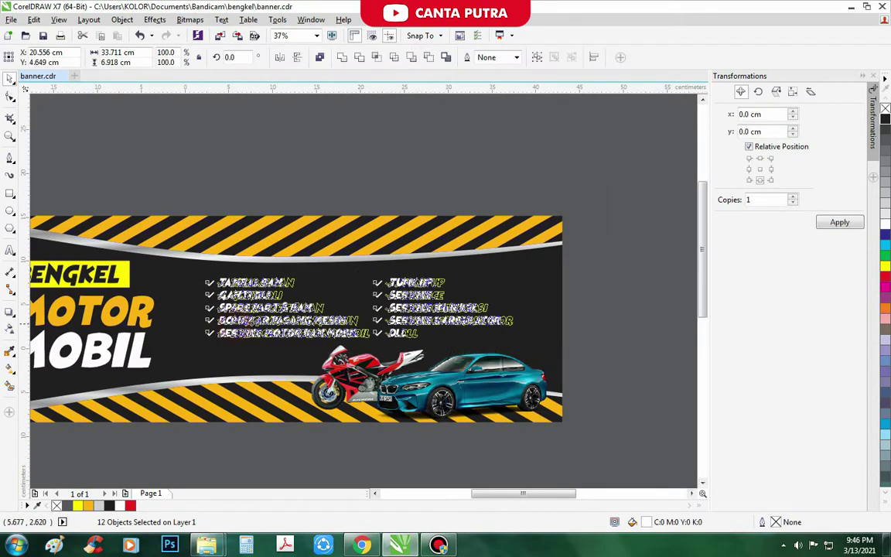
{"action": "scroll", "coordinate": [246, 206], "scroll_direction": "down", "scroll_amount": 2}
{"action": "scroll", "coordinate": [168, 294], "scroll_direction": "up", "scroll_amount": 2}
- Shift the title word MOBIL to the right so it is staggered beneath MOTOR
{"action": "left_click", "coordinate": [186, 286]}
{"action": "left_click_drag", "start_coordinate": [186, 286], "coordinate": [225, 288]}
{"action": "scroll", "coordinate": [224, 288], "scroll_direction": "down", "scroll_amount": 1}
{"action": "scroll", "coordinate": [209, 302], "scroll_direction": "up", "scroll_amount": 1}
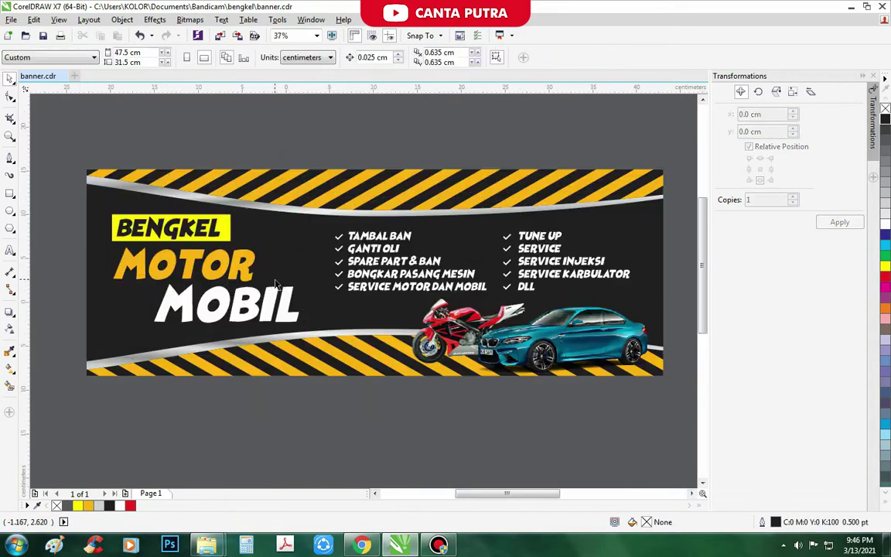
- Fill the title words MOTOR and MOBIL with red
{"action": "left_click", "coordinate": [224, 303]}
{"action": "left_click", "coordinate": [130, 505]}
{"action": "scroll", "coordinate": [101, 456], "scroll_direction": "down", "scroll_amount": 1}
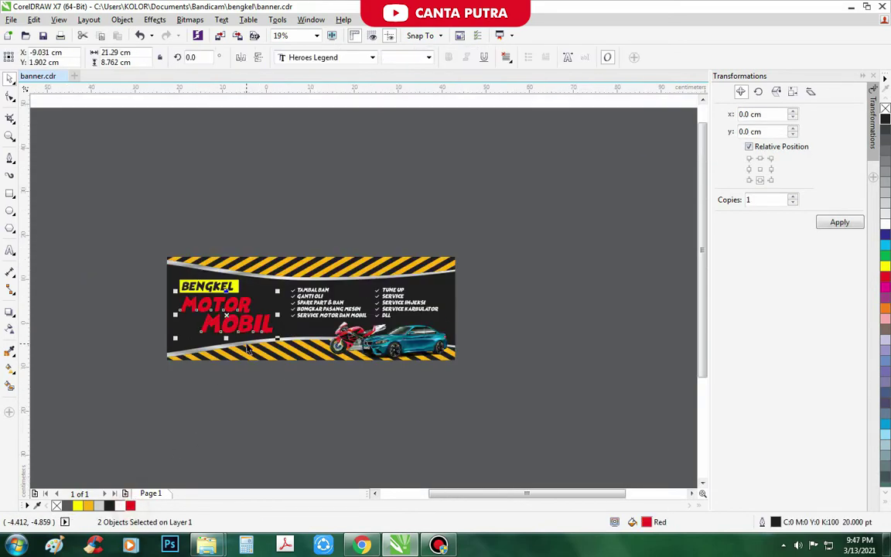
{"action": "scroll", "coordinate": [100, 457], "scroll_direction": "up", "scroll_amount": 1}
- Fill MOTOR and MOBIL with the orange of the hazard stripes
{"action": "left_click", "coordinate": [87, 505]}
{"action": "left_click", "coordinate": [79, 468]}
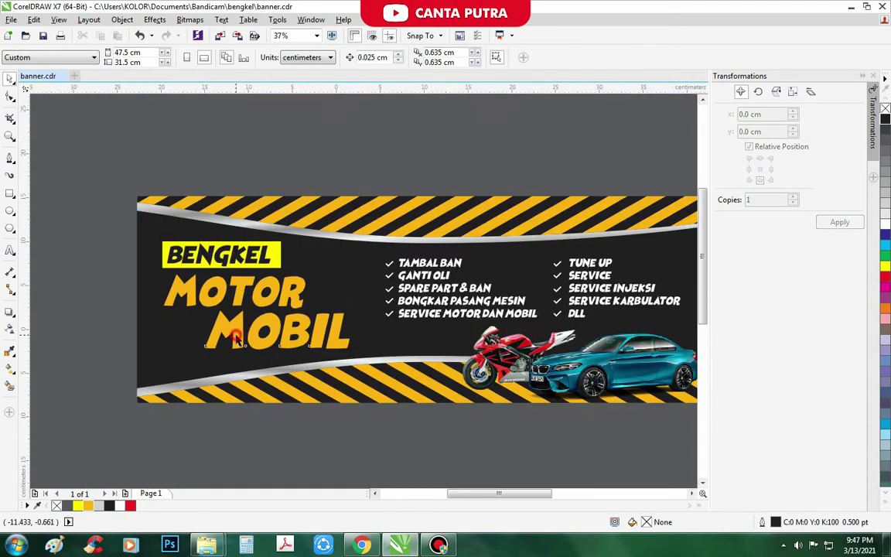
{"action": "left_click", "coordinate": [224, 336]}
{"action": "scroll", "coordinate": [343, 298], "scroll_direction": "down", "scroll_amount": 1}
{"action": "key", "text": "Escape"}
- Fill both title words, MOTOR and MOBIL, with white
{"action": "left_click", "coordinate": [193, 340]}
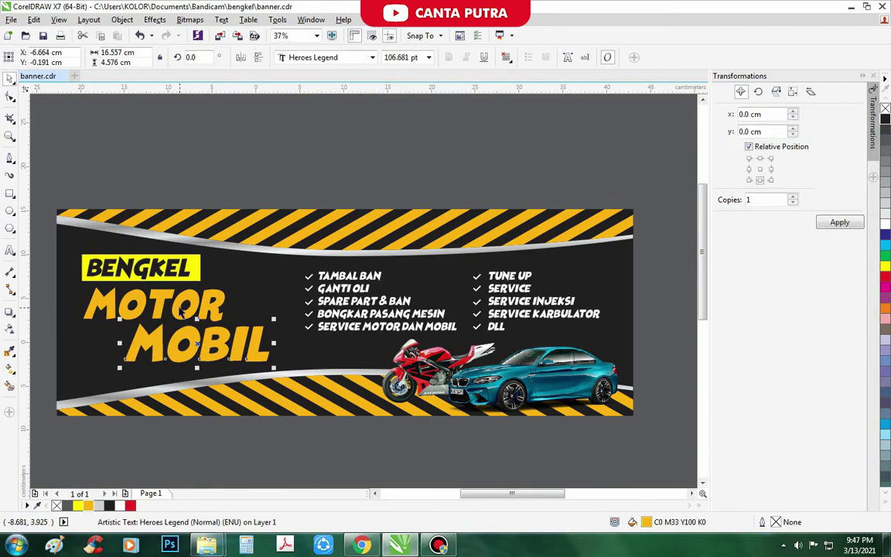
{"action": "left_click", "coordinate": [116, 507]}
{"action": "scroll", "coordinate": [178, 352], "scroll_direction": "down", "scroll_amount": 1}
{"action": "scroll", "coordinate": [178, 352], "scroll_direction": "up", "scroll_amount": 3}
- Add a white contact line reading TELP. and the phone number in Heroes Legend, 24 pt, beneath MOBIL
{"action": "key", "text": "F6"}
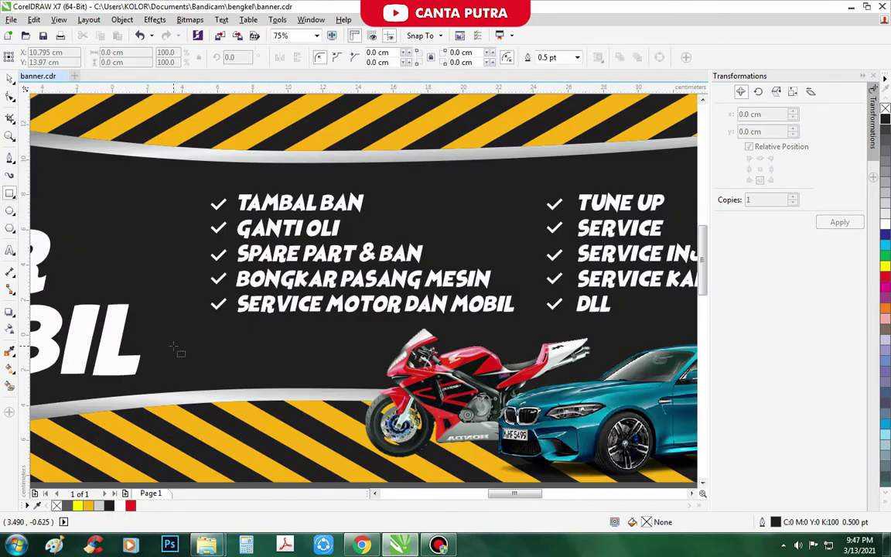
{"action": "left_click", "coordinate": [7, 252]}
{"action": "left_click", "coordinate": [194, 352]}
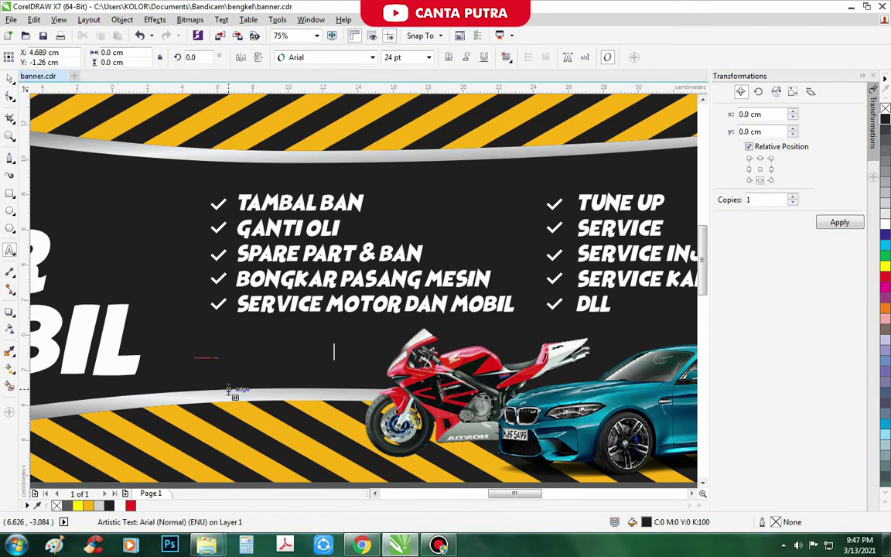
{"action": "left_click", "coordinate": [325, 58]}
{"action": "left_click", "coordinate": [318, 86]}
{"action": "left_click", "coordinate": [10, 78]}
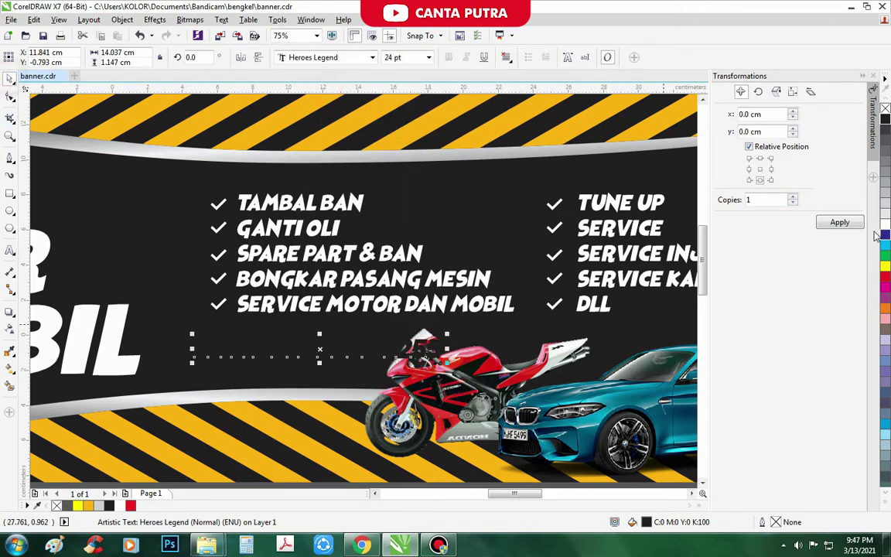
{"action": "scroll", "coordinate": [389, 320], "scroll_direction": "down", "scroll_amount": 4}
{"action": "scroll", "coordinate": [167, 350], "scroll_direction": "up", "scroll_amount": 2}
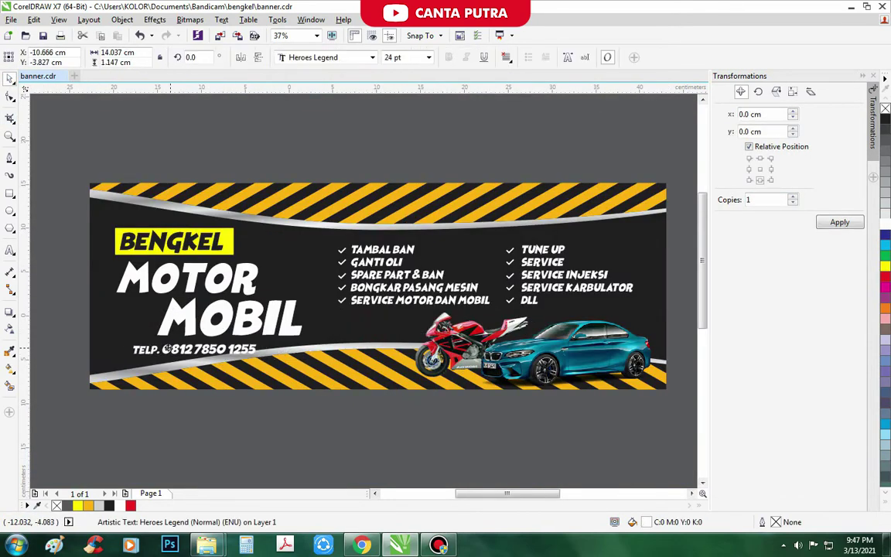
- Align MOBIL flush left under MOTOR and place the phone line to its right, below the first service list
{"action": "scroll", "coordinate": [213, 332], "scroll_direction": "down", "scroll_amount": 2}
{"action": "scroll", "coordinate": [291, 365], "scroll_direction": "up", "scroll_amount": 2}
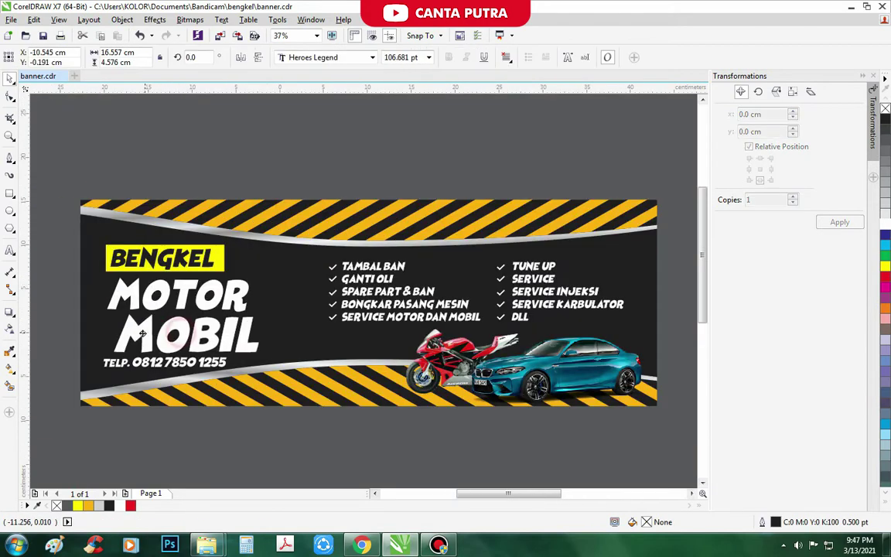
{"action": "scroll", "coordinate": [328, 219], "scroll_direction": "up", "scroll_amount": 1}
{"action": "left_click", "coordinate": [328, 219]}
- Move the first service list and its check marks left, closer to the title
{"action": "left_click_drag", "start_coordinate": [317, 247], "coordinate": [487, 329]}
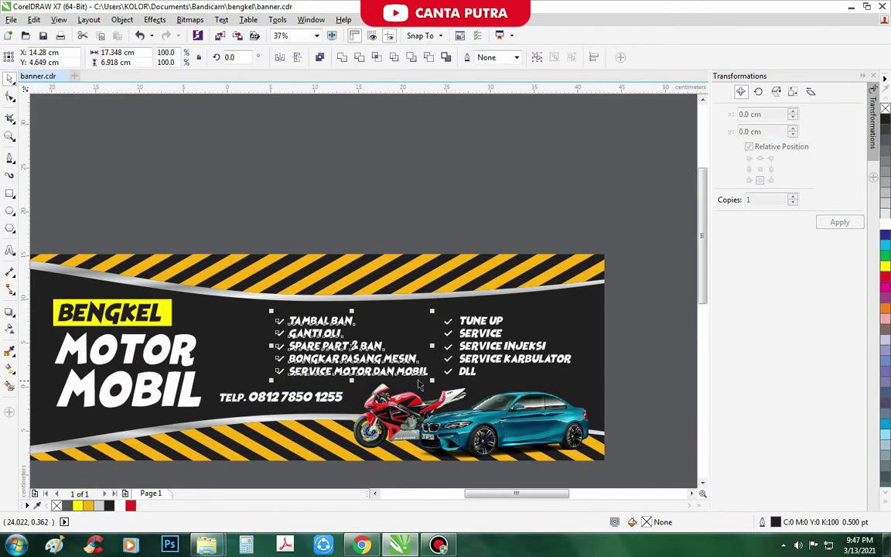
{"action": "left_click_drag", "start_coordinate": [403, 290], "coordinate": [371, 290]}
{"action": "key", "text": "Escape"}
{"action": "scroll", "coordinate": [415, 324], "scroll_direction": "down", "scroll_amount": 2}
{"action": "scroll", "coordinate": [415, 325], "scroll_direction": "up", "scroll_amount": 2}
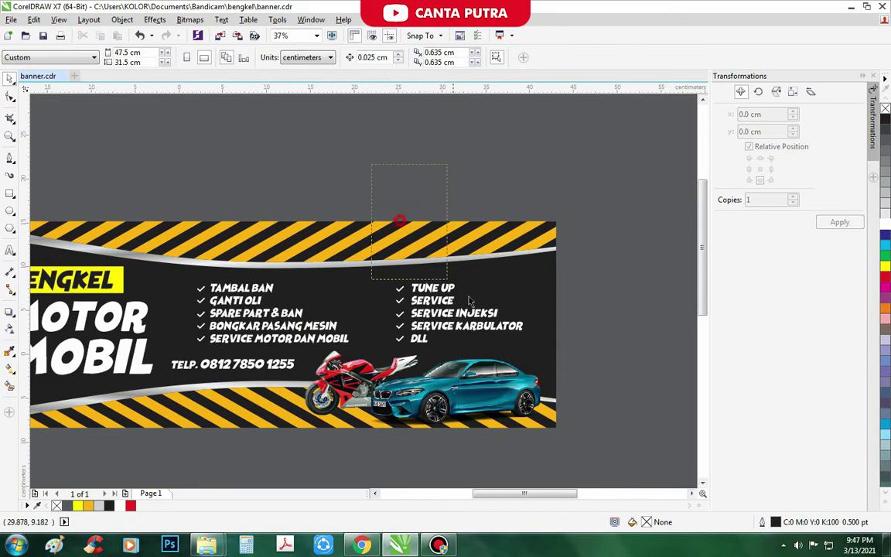
- Fill the second service list's check marks with orange and bring the list text slightly closer to them
{"action": "scroll", "coordinate": [420, 276], "scroll_direction": "up", "scroll_amount": 3}
{"action": "scroll", "coordinate": [363, 294], "scroll_direction": "down", "scroll_amount": 4}
{"action": "left_click", "coordinate": [399, 288]}
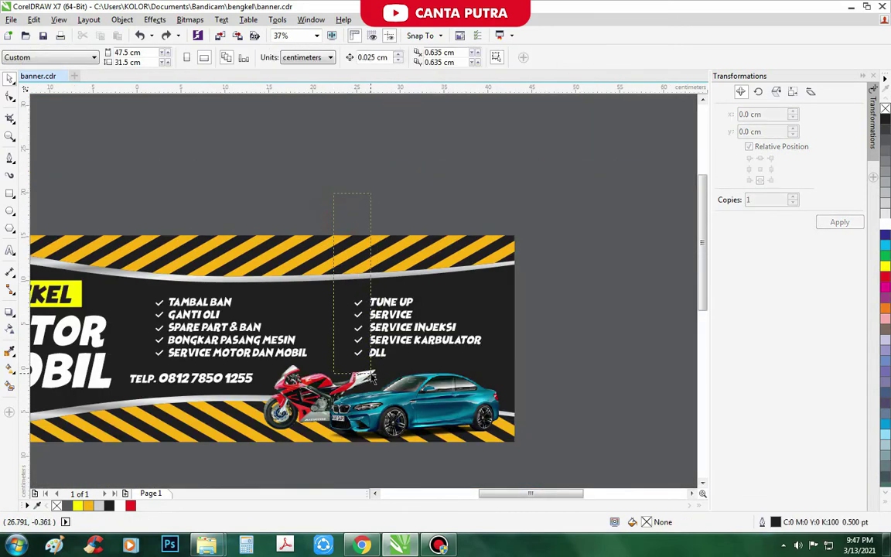
{"action": "scroll", "coordinate": [172, 456], "scroll_direction": "up", "scroll_amount": 1}
{"action": "left_click", "coordinate": [173, 455]}
{"action": "left_click", "coordinate": [387, 314]}
{"action": "scroll", "coordinate": [387, 314], "scroll_direction": "up", "scroll_amount": 4}
{"action": "scroll", "coordinate": [328, 151], "scroll_direction": "down", "scroll_amount": 5}
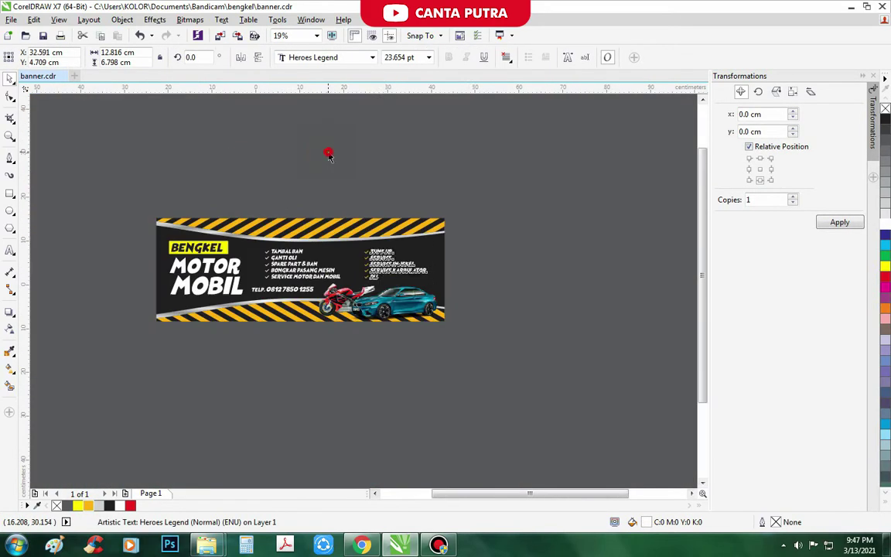
- Move the second service list together with its check marks left, closer to the first list
{"action": "left_click_drag", "start_coordinate": [328, 151], "coordinate": [435, 284]}
{"action": "scroll", "coordinate": [371, 268], "scroll_direction": "up", "scroll_amount": 4}
{"action": "scroll", "coordinate": [292, 143], "scroll_direction": "down", "scroll_amount": 2}
{"action": "left_click", "coordinate": [293, 143]}
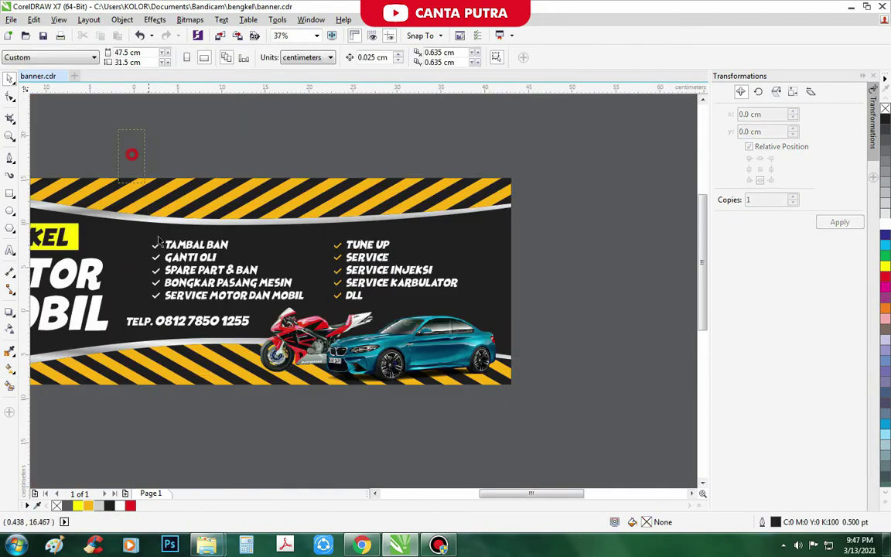
- Fill the first service list's check marks with orange and move the second list with its check marks slightly left
{"action": "left_click_drag", "start_coordinate": [132, 151], "coordinate": [167, 305]}
{"action": "left_click", "coordinate": [392, 202]}
{"action": "left_click_drag", "start_coordinate": [342, 164], "coordinate": [501, 290]}
{"action": "scroll", "coordinate": [312, 278], "scroll_direction": "up", "scroll_amount": 2}
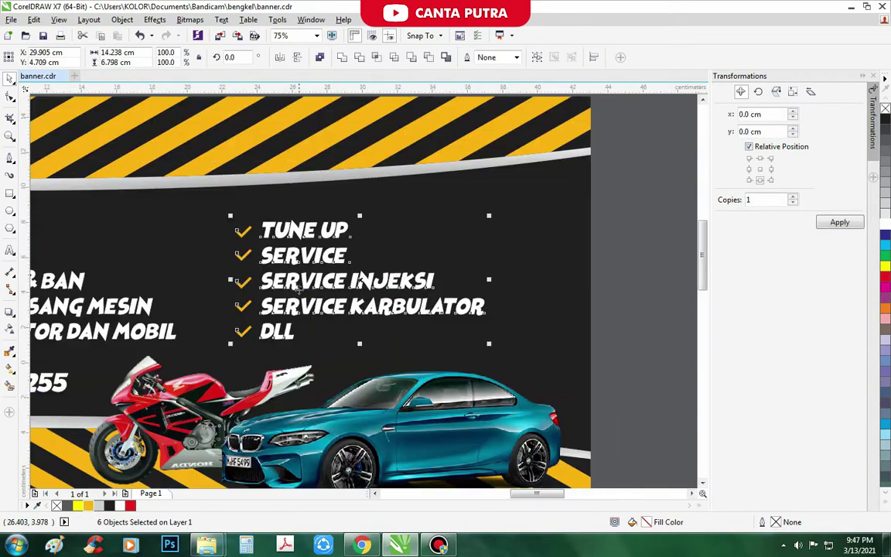
{"action": "scroll", "coordinate": [311, 277], "scroll_direction": "down", "scroll_amount": 2}
{"action": "scroll", "coordinate": [248, 313], "scroll_direction": "down", "scroll_amount": 2}
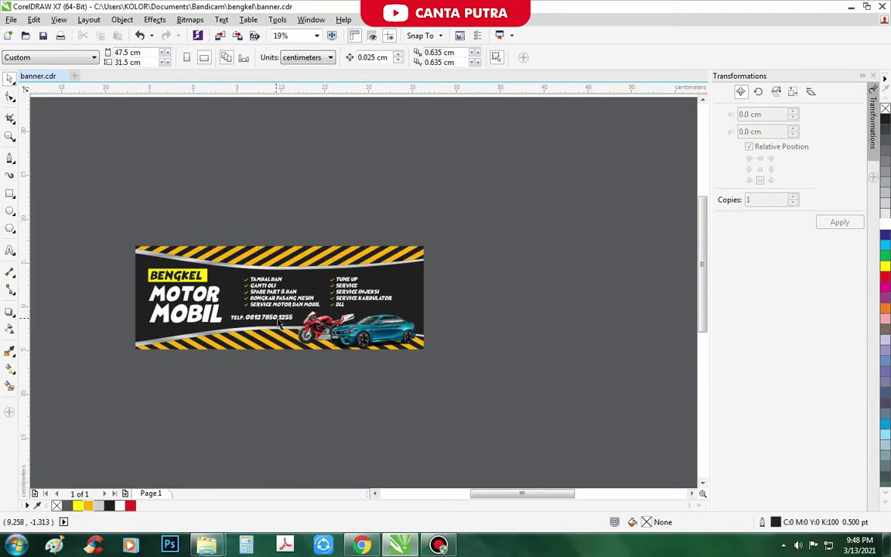
- Shift the phone line slightly right and try a white rectangle about 15.6 by 1.8 cm over it as a backing
{"action": "left_click_drag", "start_coordinate": [244, 317], "coordinate": [331, 335]}
{"action": "scroll", "coordinate": [265, 308], "scroll_direction": "up", "scroll_amount": 2}
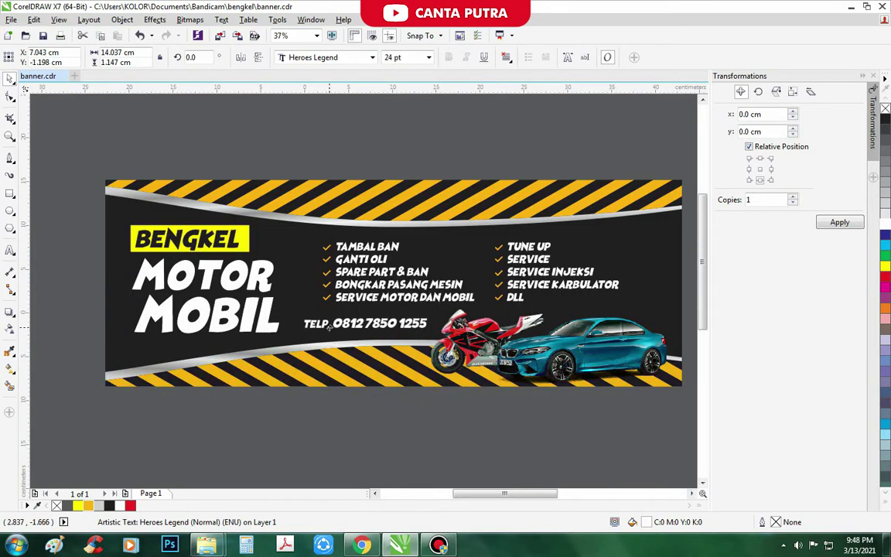
{"action": "scroll", "coordinate": [415, 313], "scroll_direction": "up", "scroll_amount": 2}
{"action": "left_click_drag", "start_coordinate": [383, 359], "coordinate": [457, 347]}
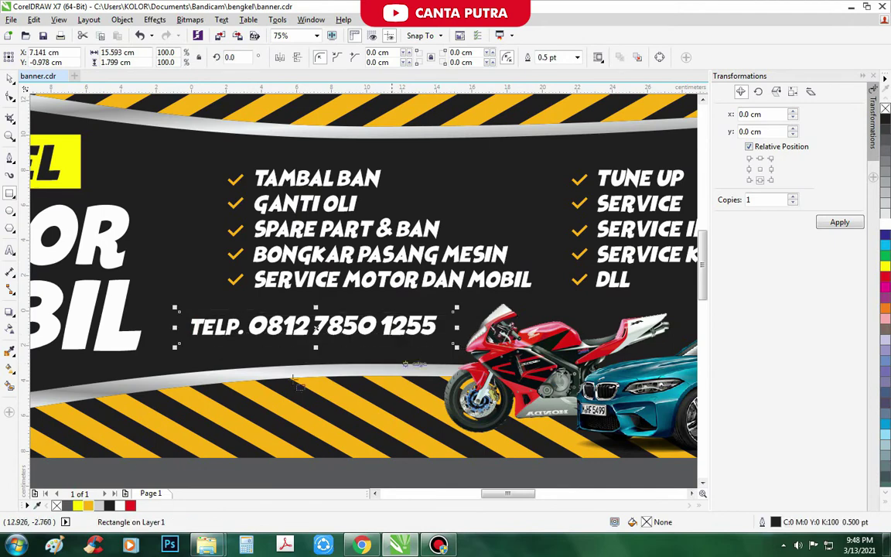
{"action": "left_click", "coordinate": [886, 224]}
{"action": "scroll", "coordinate": [338, 334], "scroll_direction": "down", "scroll_amount": 2}
{"action": "scroll", "coordinate": [338, 334], "scroll_direction": "up", "scroll_amount": 1}
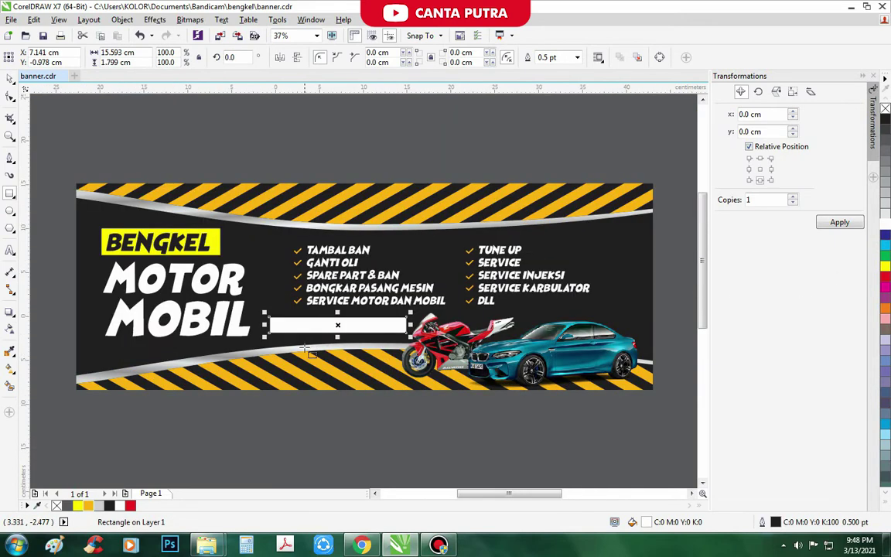
{"action": "scroll", "coordinate": [338, 334], "scroll_direction": "up", "scroll_amount": 1}
{"action": "scroll", "coordinate": [340, 326], "scroll_direction": "down", "scroll_amount": 1}
- Move the phone line directly below MOBIL, aligned with the title's left side
{"action": "left_click", "coordinate": [340, 327]}
{"action": "scroll", "coordinate": [340, 327], "scroll_direction": "down", "scroll_amount": 1}
{"action": "scroll", "coordinate": [341, 327], "scroll_direction": "up", "scroll_amount": 3}
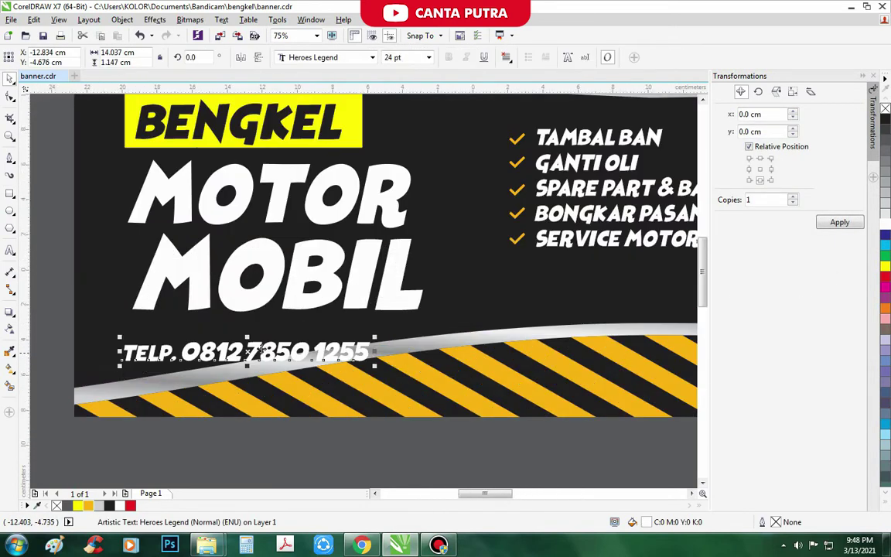
{"action": "left_click_drag", "start_coordinate": [246, 334], "coordinate": [223, 328]}
{"action": "scroll", "coordinate": [264, 311], "scroll_direction": "down", "scroll_amount": 1}
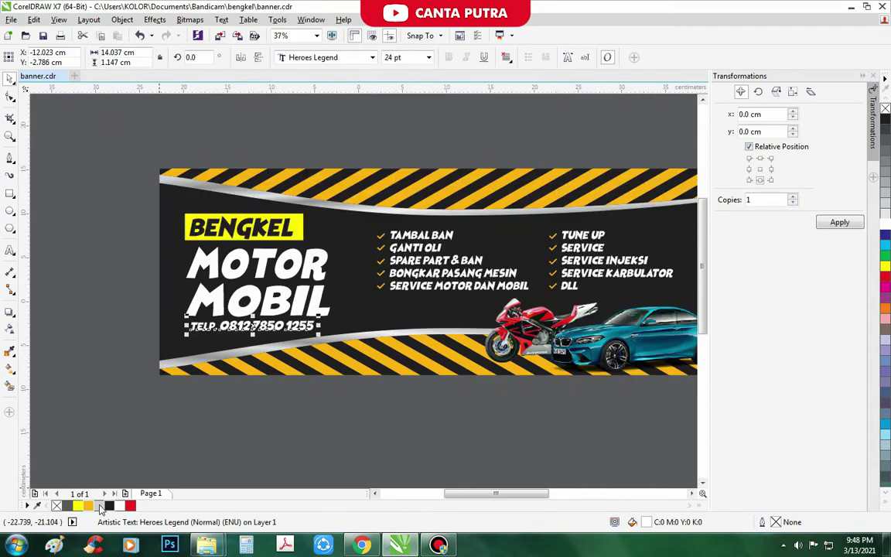
- Fill the phone line and the box behind BENGKEL with the same orange as the stripes (C0 M33 Y100 K0)
{"action": "scroll", "coordinate": [256, 325], "scroll_direction": "down", "scroll_amount": 1}
{"action": "key", "text": "Escape"}
{"action": "scroll", "coordinate": [251, 338], "scroll_direction": "up", "scroll_amount": 2}
{"action": "left_click", "coordinate": [254, 336]}
{"action": "scroll", "coordinate": [267, 233], "scroll_direction": "down", "scroll_amount": 2}
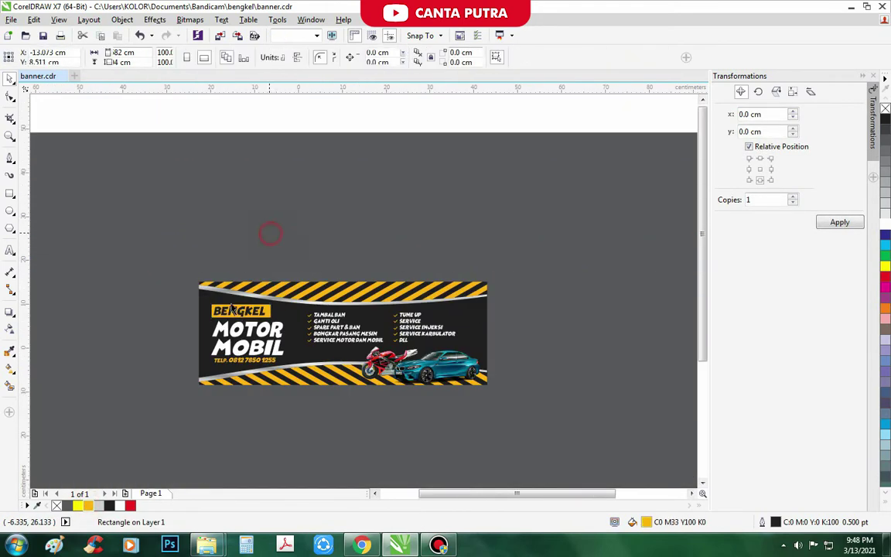
- Try to skew MOTOR and MOBIL vertically by about 6.4 degrees without the phone line
{"action": "scroll", "coordinate": [252, 349], "scroll_direction": "up", "scroll_amount": 2}
{"action": "left_click", "coordinate": [253, 350]}
{"action": "left_click", "coordinate": [322, 411], "text": "shift"}
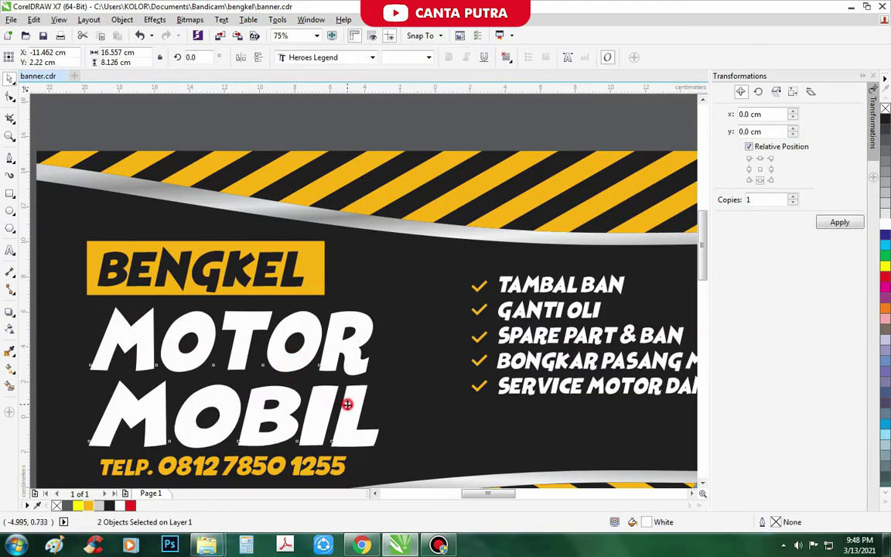
{"action": "left_click_drag", "start_coordinate": [347, 405], "coordinate": [387, 357]}
{"action": "scroll", "coordinate": [292, 402], "scroll_direction": "down", "scroll_amount": 2}
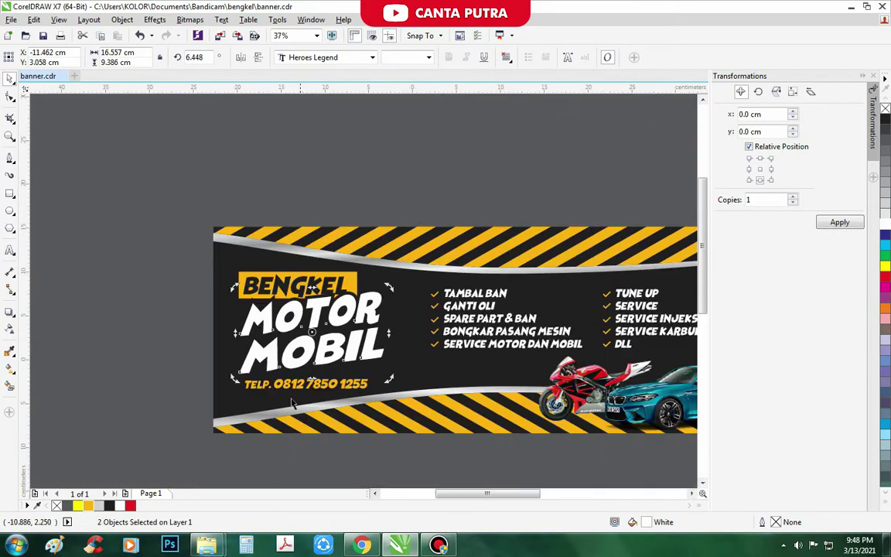
{"action": "scroll", "coordinate": [292, 402], "scroll_direction": "down", "scroll_amount": 1}
{"action": "scroll", "coordinate": [293, 402], "scroll_direction": "up", "scroll_amount": 1}
{"action": "key", "text": "ctrl+z"}
- Skew MOTOR, MOBIL and the phone line together vertically by about 9 degrees so they rise to the right
{"action": "left_click_drag", "start_coordinate": [188, 271], "coordinate": [375, 281]}
{"action": "scroll", "coordinate": [318, 325], "scroll_direction": "up", "scroll_amount": 2}
{"action": "left_click", "coordinate": [360, 346]}
{"action": "key", "text": "ctrl+z"}
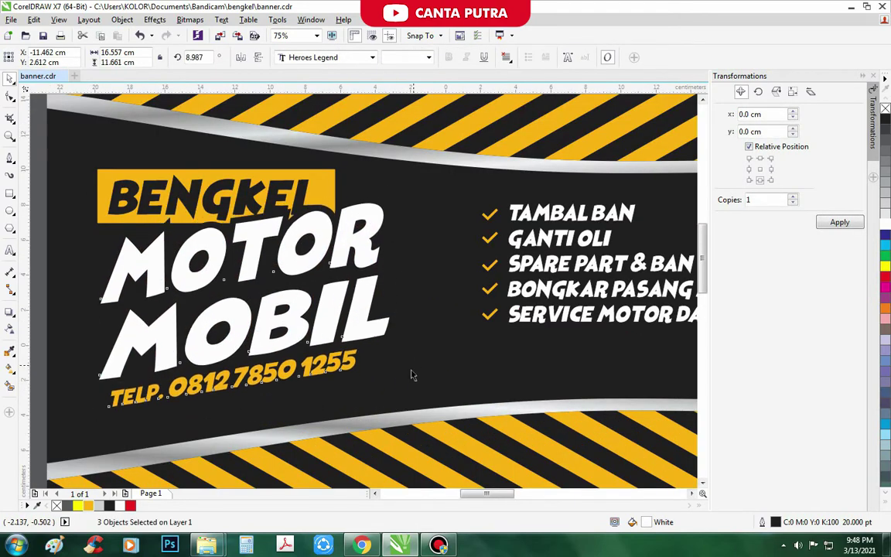
{"action": "scroll", "coordinate": [411, 374], "scroll_direction": "down", "scroll_amount": 2}
{"action": "key", "text": "Escape"}
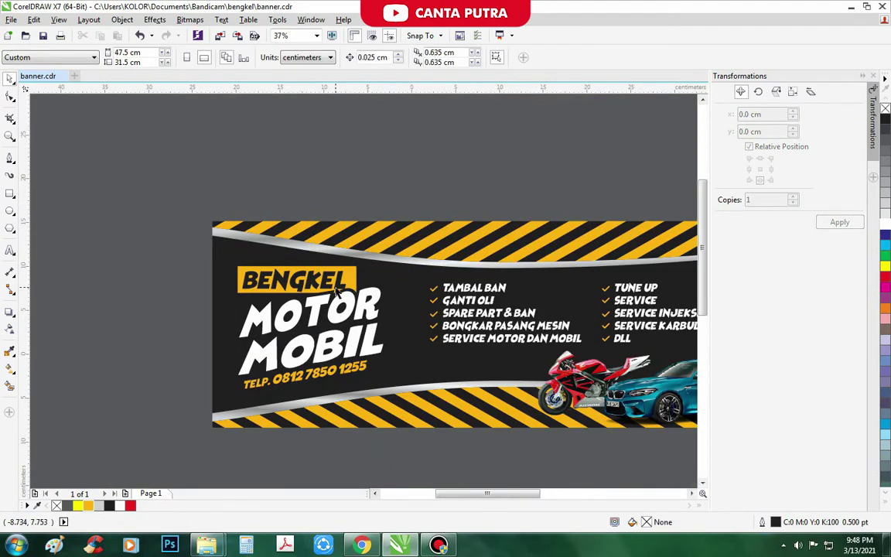
- Move the skewed MOTOR, MOBIL and phone line slightly down, away from the BENGKEL text
{"action": "scroll", "coordinate": [338, 288], "scroll_direction": "down", "scroll_amount": 1}
{"action": "scroll", "coordinate": [178, 228], "scroll_direction": "up", "scroll_amount": 1}
{"action": "left_click_drag", "start_coordinate": [179, 229], "coordinate": [387, 364]}
{"action": "scroll", "coordinate": [386, 364], "scroll_direction": "up", "scroll_amount": 2}
{"action": "left_click", "coordinate": [247, 341]}
{"action": "mouse_move", "coordinate": [370, 310]}
{"action": "left_mouse_down"}
{"action": "mouse_move", "coordinate": [367, 282]}
{"action": "mouse_move", "coordinate": [370, 309]}
{"action": "left_mouse_up"}
{"action": "scroll", "coordinate": [202, 296], "scroll_direction": "down", "scroll_amount": 3}
{"action": "scroll", "coordinate": [202, 297], "scroll_direction": "up", "scroll_amount": 2}
{"action": "scroll", "coordinate": [288, 302], "scroll_direction": "down", "scroll_amount": 1}
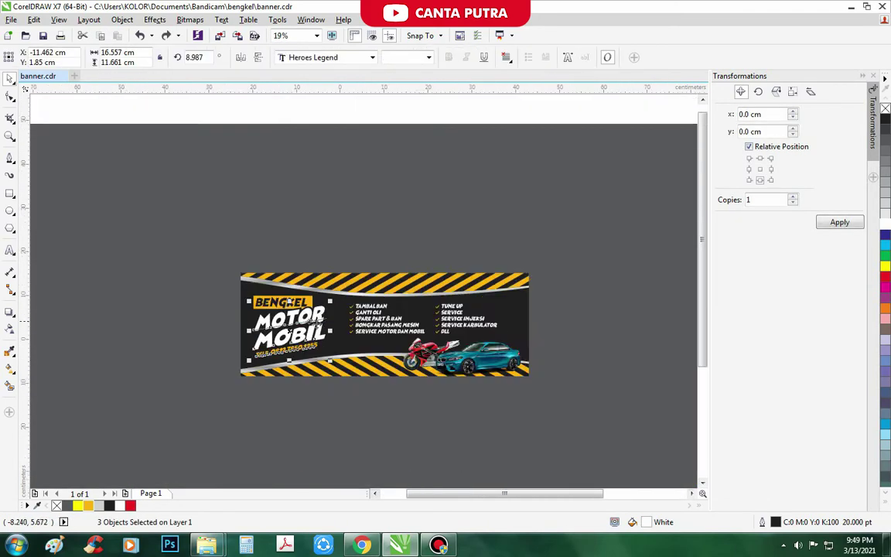
- Shift the whole title block, including the BENGKEL box and phone line, slightly left and down on the banner
{"action": "left_click_drag", "start_coordinate": [196, 248], "coordinate": [340, 369]}
{"action": "scroll", "coordinate": [332, 305], "scroll_direction": "up", "scroll_amount": 1}
{"action": "scroll", "coordinate": [310, 329], "scroll_direction": "down", "scroll_amount": 1}
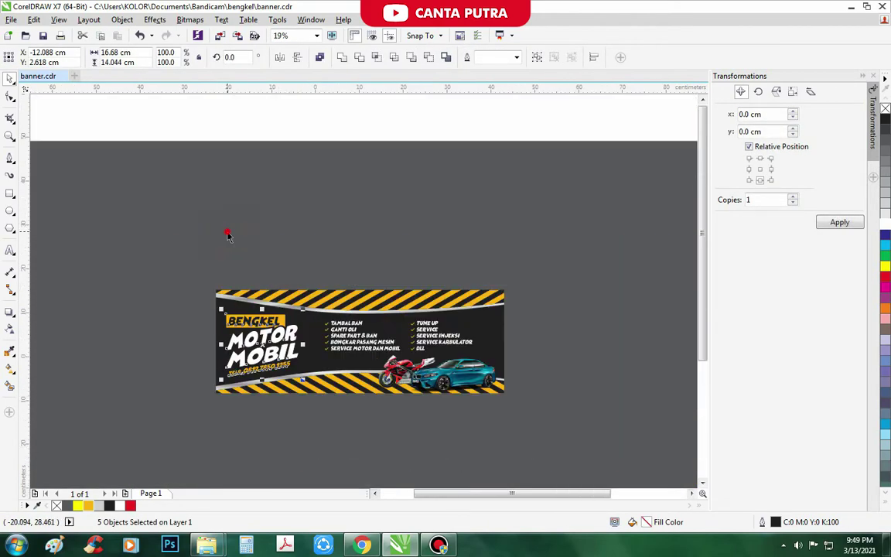
{"action": "left_click", "coordinate": [226, 233]}
{"action": "scroll", "coordinate": [226, 232], "scroll_direction": "up", "scroll_amount": 1}
{"action": "scroll", "coordinate": [227, 233], "scroll_direction": "down", "scroll_amount": 1}
{"action": "scroll", "coordinate": [227, 233], "scroll_direction": "up", "scroll_amount": 1}
- Bring the black honeycomb mesh image from the bengkel folder into the drawing below the banner and duplicate it to the right
{"action": "mouse_move", "coordinate": [246, 545]}
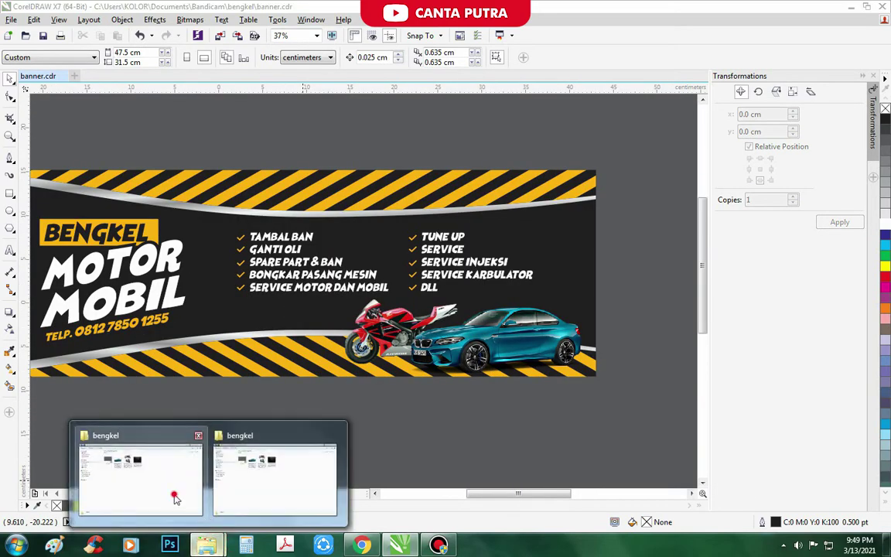
{"action": "left_click", "coordinate": [175, 495]}
{"action": "left_click_drag", "start_coordinate": [421, 131], "coordinate": [396, 547]}
{"action": "left_click_drag", "start_coordinate": [456, 447], "coordinate": [459, 438]}
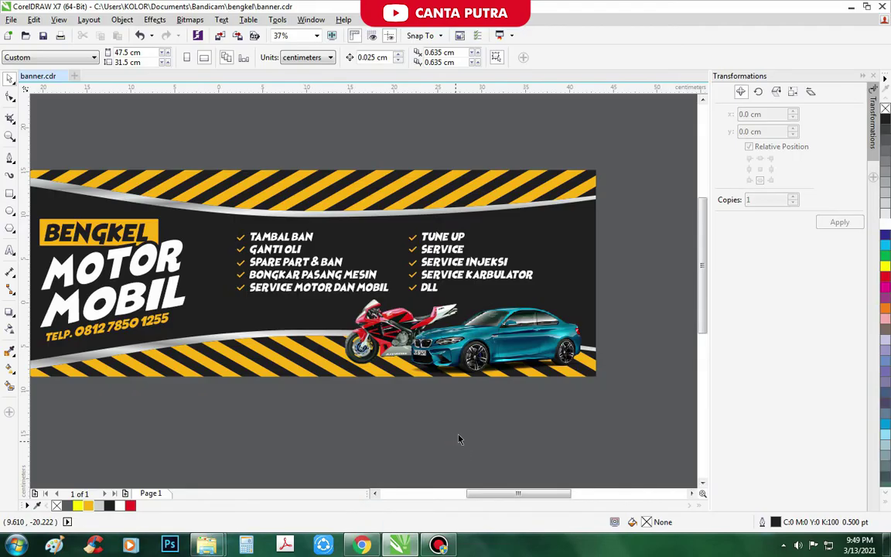
{"action": "scroll", "coordinate": [464, 355], "scroll_direction": "down", "scroll_amount": 1}
{"action": "left_click_drag", "start_coordinate": [464, 350], "coordinate": [579, 307]}
{"action": "scroll", "coordinate": [381, 390], "scroll_direction": "up", "scroll_amount": 1}
{"action": "scroll", "coordinate": [418, 287], "scroll_direction": "down", "scroll_amount": 1}
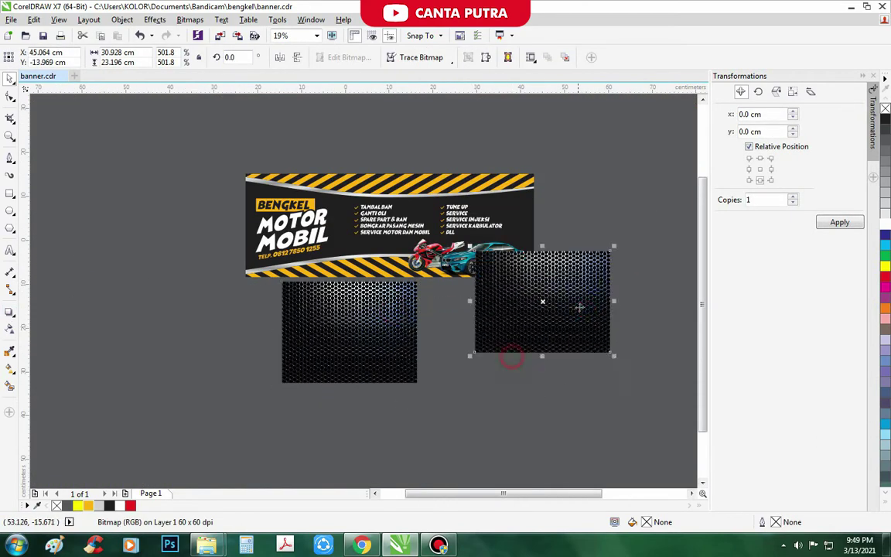
- Rotate the duplicate mesh image 90 degrees and fade out its left side with a linear transparency
{"action": "left_click_drag", "start_coordinate": [617, 248], "coordinate": [512, 407]}
{"action": "left_click", "coordinate": [9, 329]}
{"action": "scroll", "coordinate": [511, 348], "scroll_direction": "up", "scroll_amount": 1}
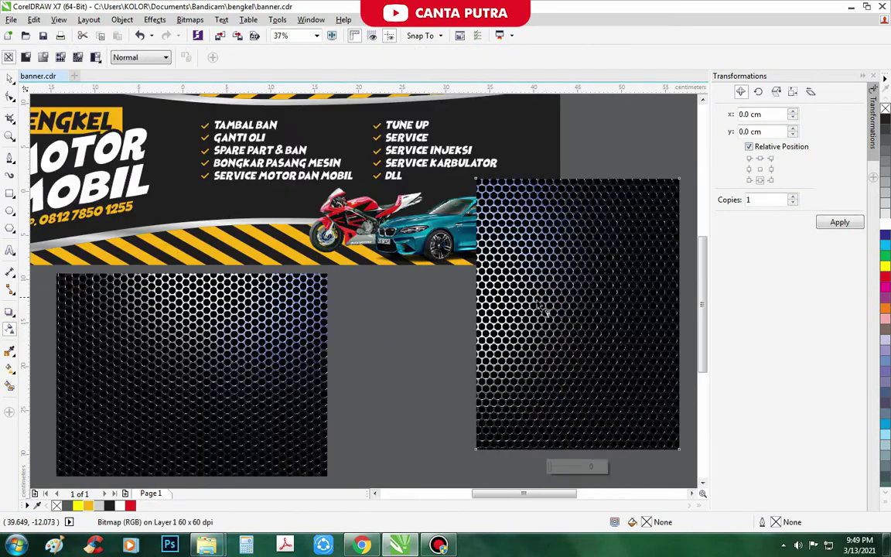
{"action": "left_click_drag", "start_coordinate": [556, 297], "coordinate": [414, 310]}
{"action": "scroll", "coordinate": [472, 307], "scroll_direction": "down", "scroll_amount": 1}
{"action": "key", "text": "space"}
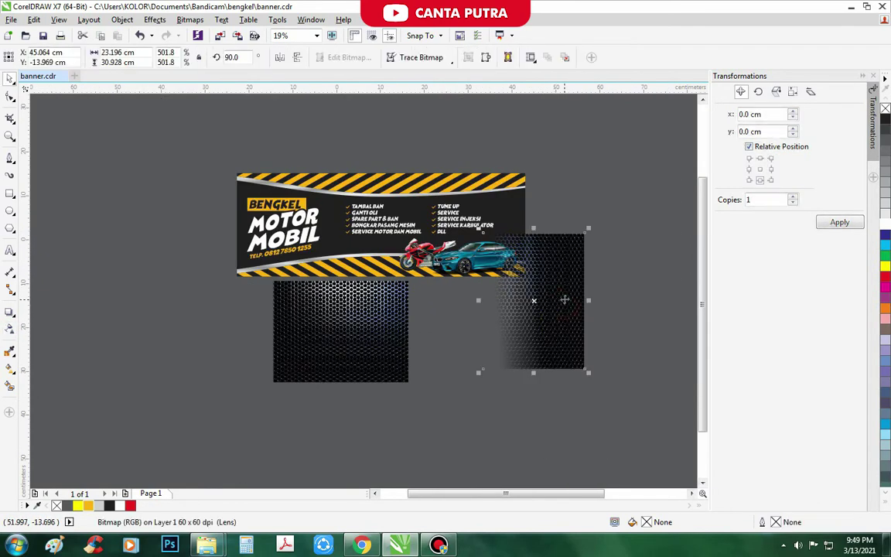
- Make a spare copy of the faded mesh and PowerClip the other one inside the banner's dark background
{"action": "right_click", "coordinate": [567, 200]}
{"action": "left_click", "coordinate": [617, 203]}
{"action": "right_click", "coordinate": [568, 200]}
{"action": "left_click", "coordinate": [616, 204]}
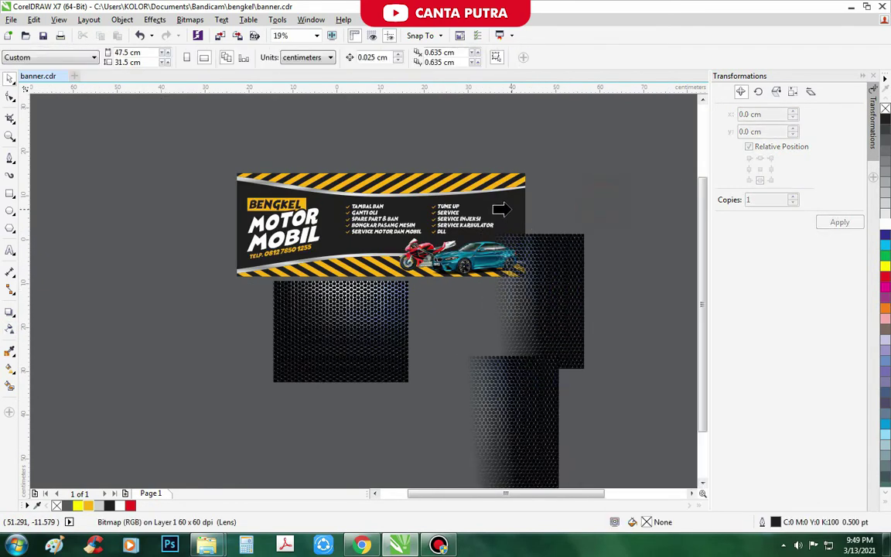
{"action": "left_click", "coordinate": [383, 259]}
- Enlarge and stretch the clipped mesh to about 47 by 43 cm over the banner's right part
{"action": "left_click", "coordinate": [384, 294]}
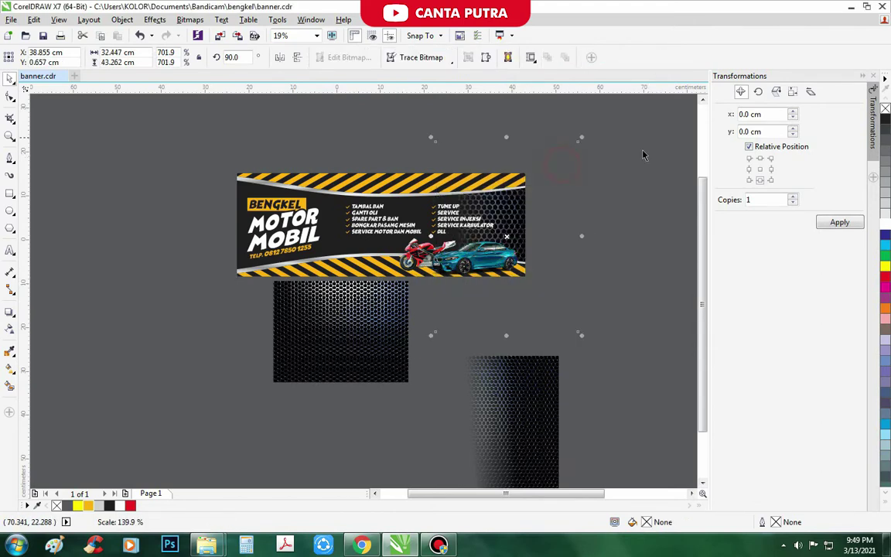
{"action": "left_click_drag", "start_coordinate": [504, 208], "coordinate": [486, 206]}
{"action": "left_click", "coordinate": [481, 201]}
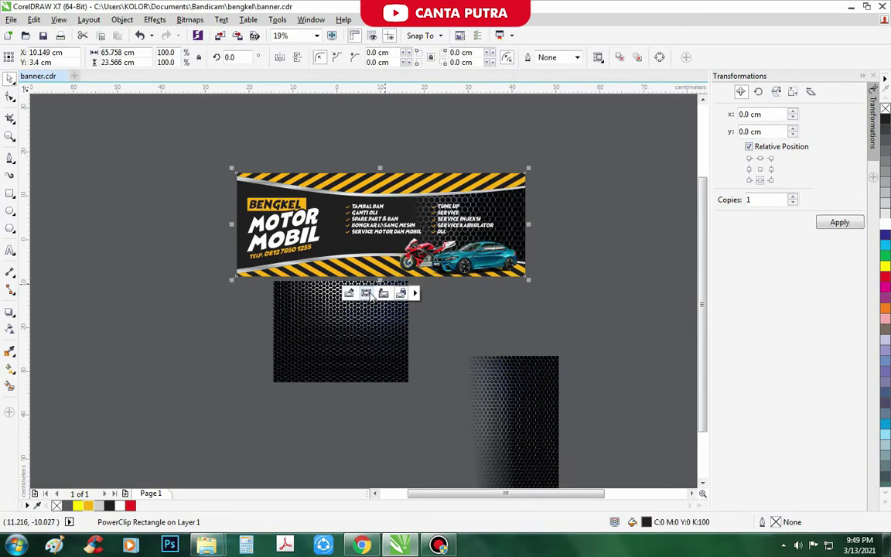
{"action": "left_click", "coordinate": [384, 294]}
{"action": "left_click_drag", "start_coordinate": [511, 208], "coordinate": [525, 209]}
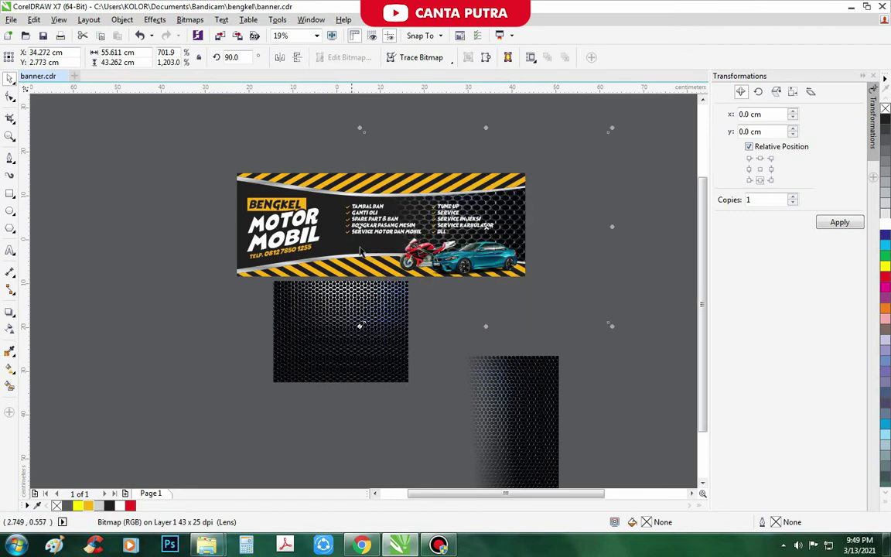
- Mirror the spare faded mesh horizontally and place it in the dark background's PowerClip at the banner's left end
{"action": "left_click", "coordinate": [533, 368]}
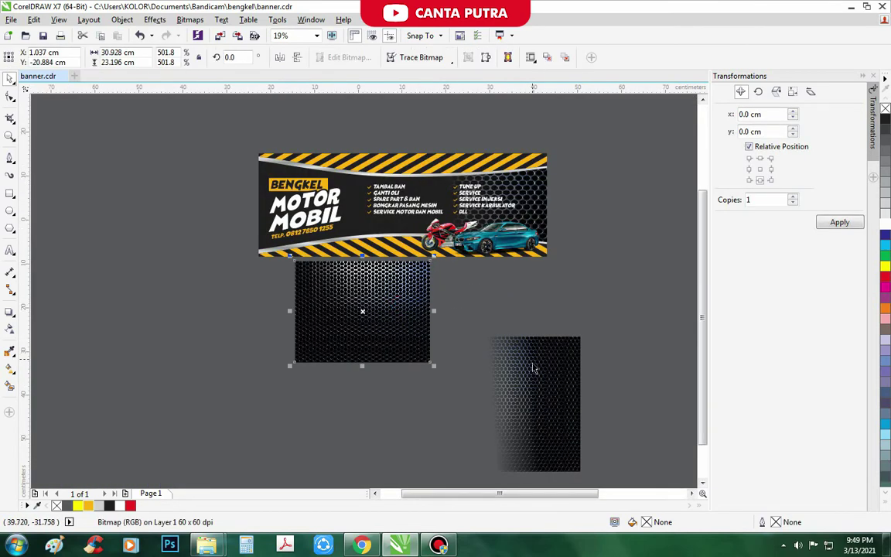
{"action": "left_click_drag", "start_coordinate": [533, 369], "coordinate": [248, 265]}
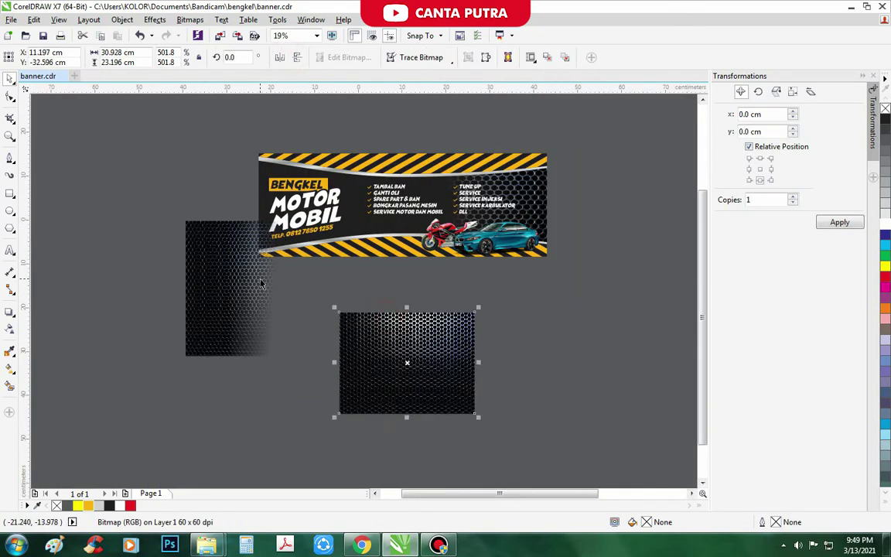
{"action": "left_click_drag", "start_coordinate": [338, 198], "coordinate": [341, 199]}
{"action": "left_click", "coordinate": [371, 272]}
{"action": "left_click_drag", "start_coordinate": [286, 334], "coordinate": [341, 244]}
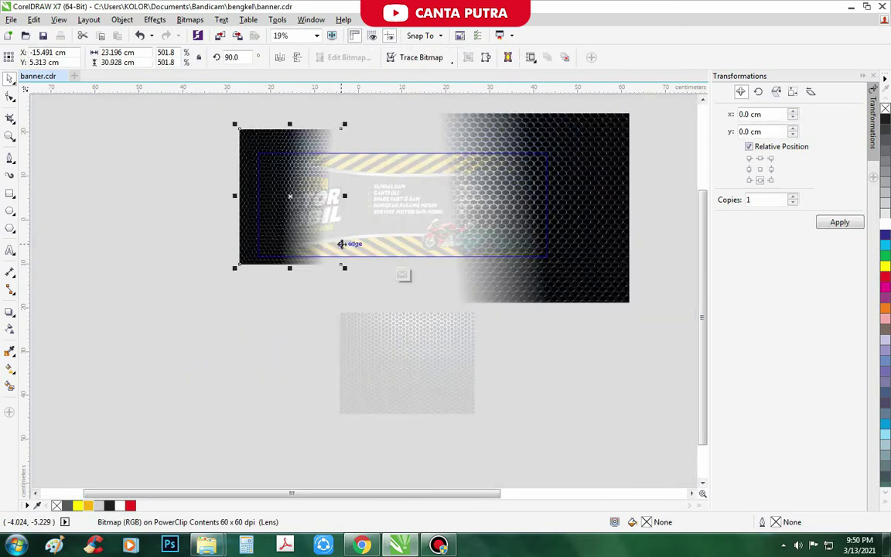
- Rotate the left mesh until its faded side faces up, and enlarge it to about 49 by 38 cm
{"action": "left_click_drag", "start_coordinate": [272, 232], "coordinate": [334, 285]}
{"action": "left_click", "coordinate": [335, 285]}
{"action": "left_click_drag", "start_coordinate": [408, 177], "coordinate": [277, 195]}
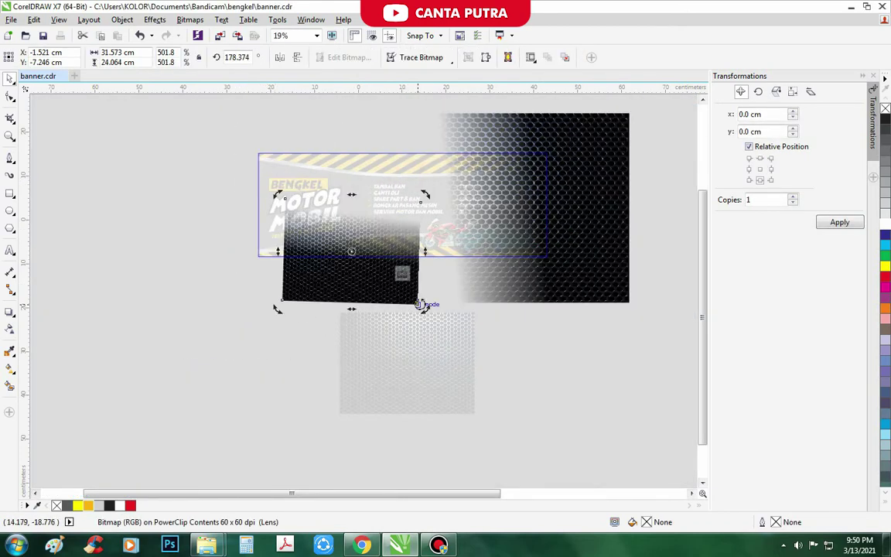
{"action": "left_click_drag", "start_coordinate": [424, 309], "coordinate": [500, 357]}
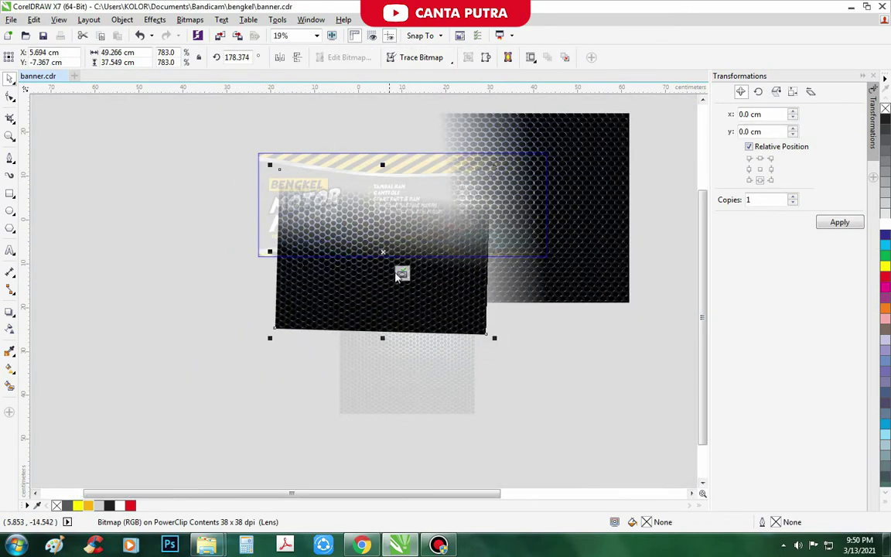
{"action": "left_click", "coordinate": [402, 272]}
{"action": "scroll", "coordinate": [517, 376], "scroll_direction": "up", "scroll_amount": 3}
{"action": "scroll", "coordinate": [464, 349], "scroll_direction": "down", "scroll_amount": 1}
- Shrink the upward-fading mesh to about 36 by 27 cm, straighten it to about 181 degrees and place it over the banner's lower left
{"action": "left_click", "coordinate": [456, 348]}
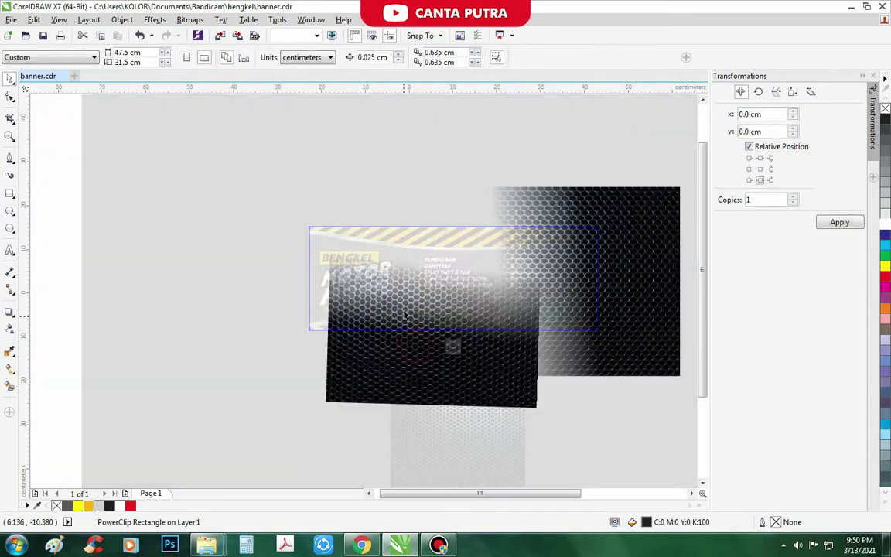
{"action": "left_click_drag", "start_coordinate": [509, 424], "coordinate": [449, 377]}
{"action": "left_click_drag", "start_coordinate": [377, 345], "coordinate": [390, 338]}
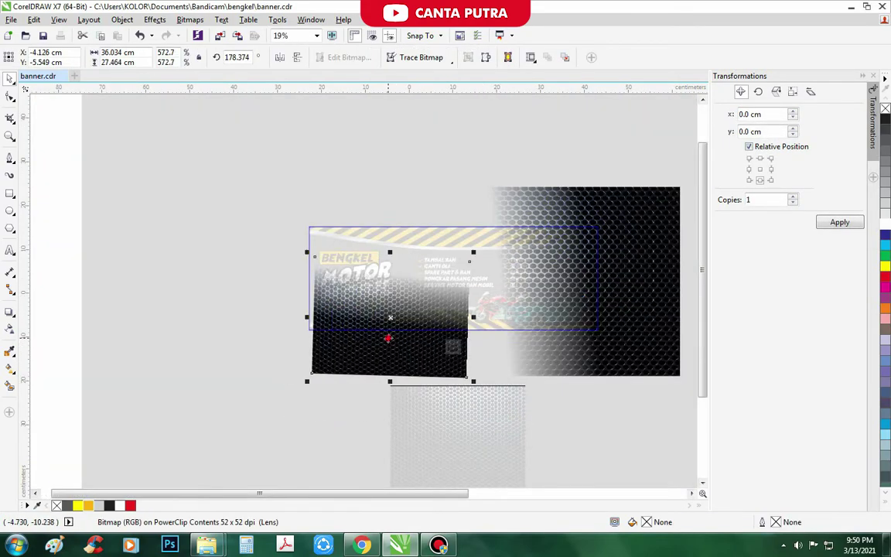
{"action": "left_click", "coordinate": [389, 338]}
{"action": "left_click_drag", "start_coordinate": [460, 384], "coordinate": [553, 428]}
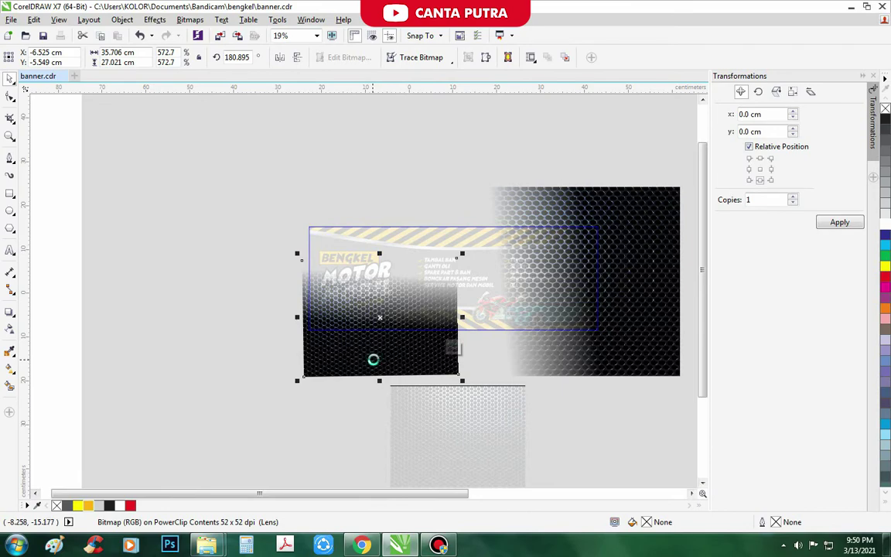
- Duplicate the lower-left mesh to the right so the pair spans the banner's lower half
{"action": "left_click_drag", "start_coordinate": [373, 360], "coordinate": [470, 353]}
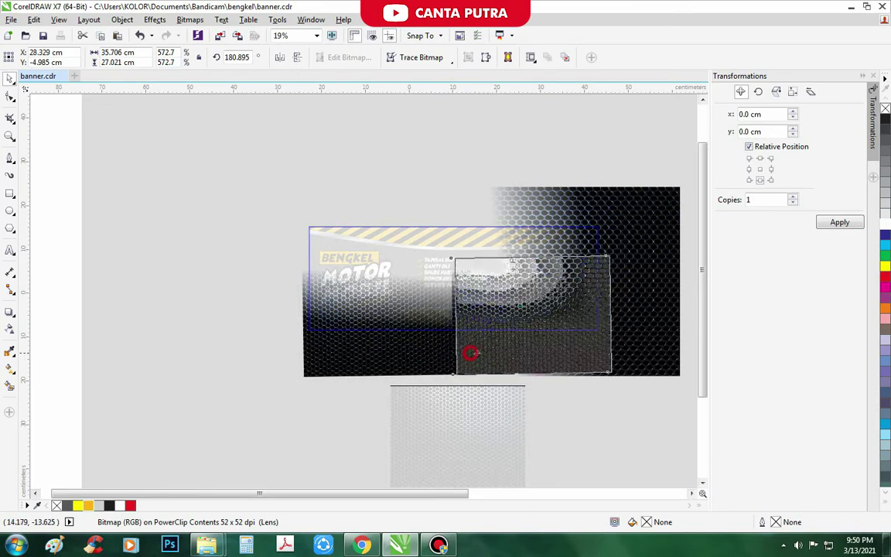
{"action": "scroll", "coordinate": [470, 352], "scroll_direction": "up", "scroll_amount": 4}
{"action": "scroll", "coordinate": [603, 400], "scroll_direction": "down", "scroll_amount": 4}
- Delete the large mesh at the banner's right end and finish editing the PowerClip contents
{"action": "left_click", "coordinate": [603, 400]}
{"action": "left_click", "coordinate": [417, 361]}
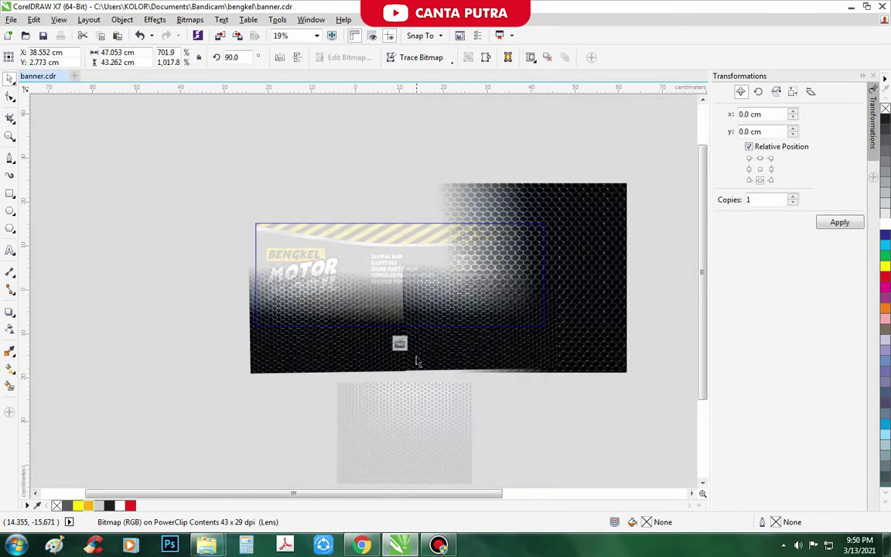
{"action": "left_click", "coordinate": [399, 343]}
{"action": "scroll", "coordinate": [511, 402], "scroll_direction": "up", "scroll_amount": 2}
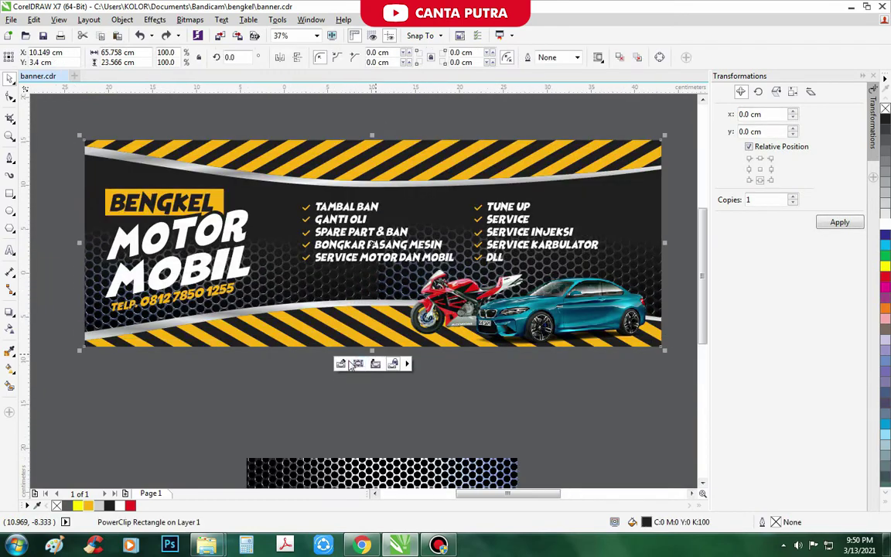
- Mirror the right mesh copy horizontally inside the PowerClip, line it up with the left copy and finish editing the contents
{"action": "left_click", "coordinate": [356, 364]}
{"action": "left_click", "coordinate": [372, 364]}
{"action": "mouse_move", "coordinate": [372, 364]}
{"action": "left_mouse_down"}
{"action": "mouse_move", "coordinate": [414, 374]}
{"action": "mouse_move", "coordinate": [372, 365]}
{"action": "left_mouse_up"}
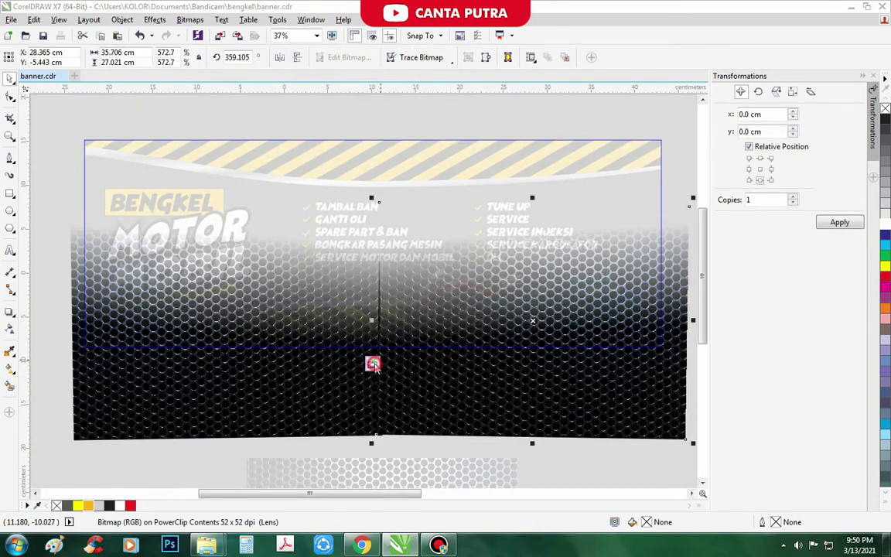
- Delete the leftover mesh lying below the banner
{"action": "scroll", "coordinate": [372, 364], "scroll_direction": "down", "scroll_amount": 3}
{"action": "left_click", "coordinate": [398, 382]}
{"action": "key", "text": "Delete"}
{"action": "left_click", "coordinate": [606, 170]}
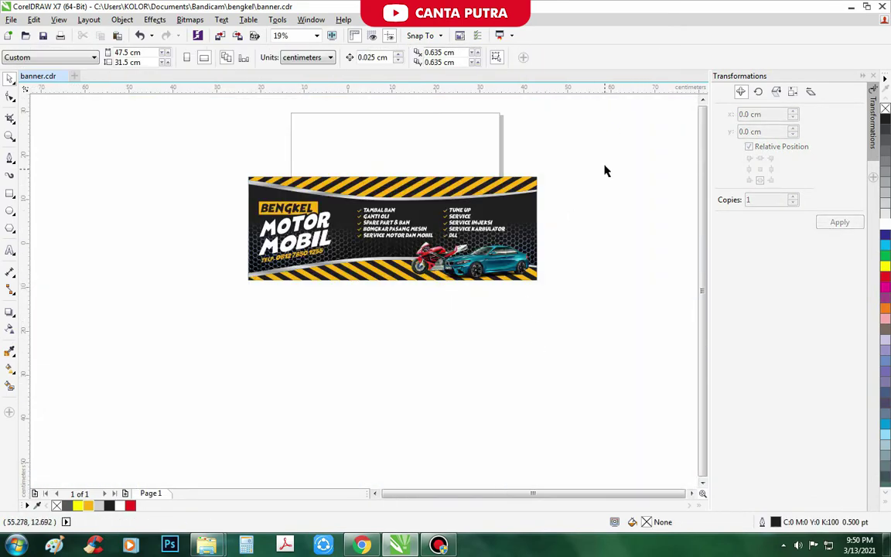
- Set the outline of the MOTOR, MOBIL and phone-line texts to 20 points with rounded corners
{"action": "left_click_drag", "start_coordinate": [606, 170], "coordinate": [201, 388]}
{"action": "left_click", "coordinate": [201, 388]}
{"action": "scroll", "coordinate": [325, 212], "scroll_direction": "up", "scroll_amount": 3}
{"action": "scroll", "coordinate": [325, 274], "scroll_direction": "down", "scroll_amount": 1}
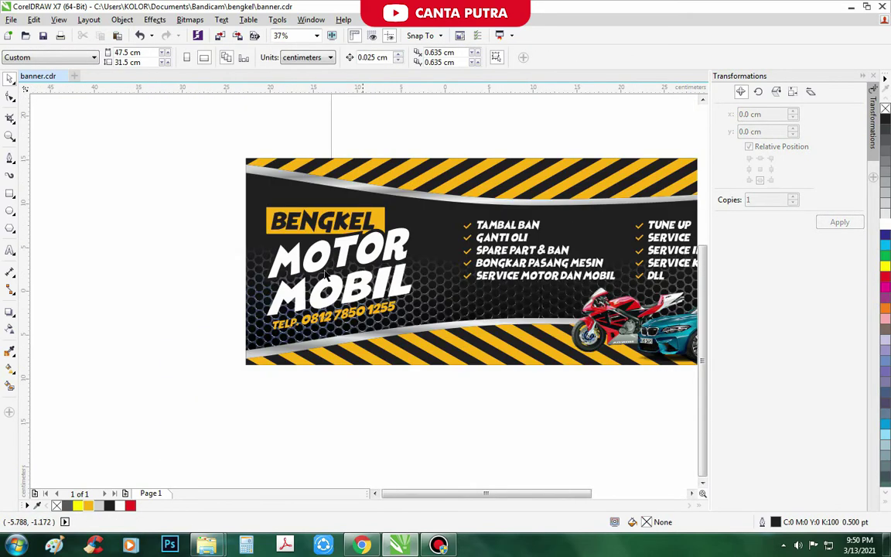
{"action": "scroll", "coordinate": [294, 263], "scroll_direction": "up", "scroll_amount": 1}
{"action": "scroll", "coordinate": [214, 240], "scroll_direction": "down", "scroll_amount": 1}
{"action": "left_click_drag", "start_coordinate": [433, 314], "coordinate": [433, 315]}
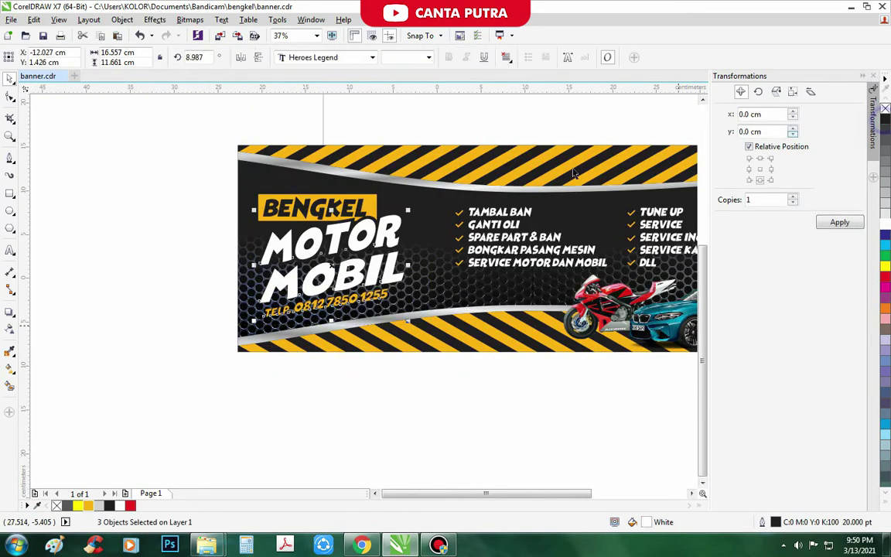
{"action": "key", "text": "F12"}
{"action": "double_click", "coordinate": [331, 192]}
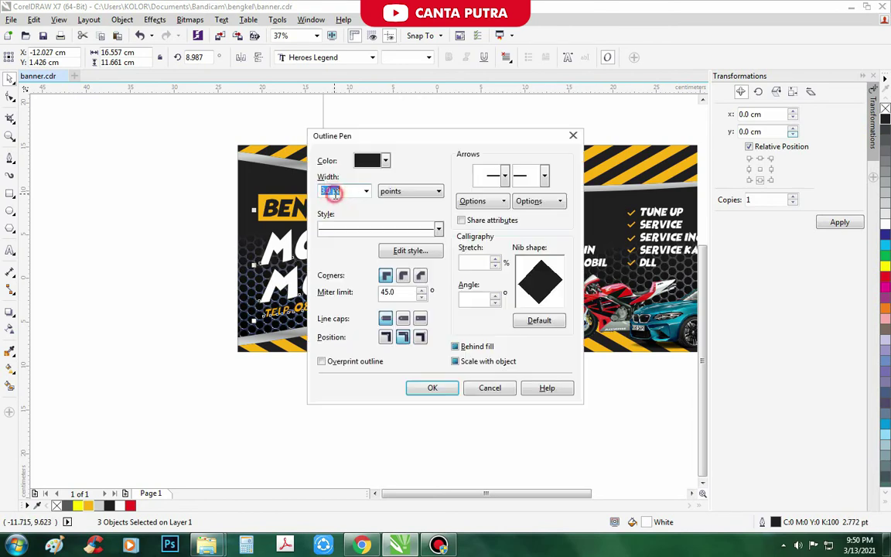
{"action": "type", "text": "20"}
{"action": "left_click", "coordinate": [403, 276]}
{"action": "left_click", "coordinate": [438, 387]}
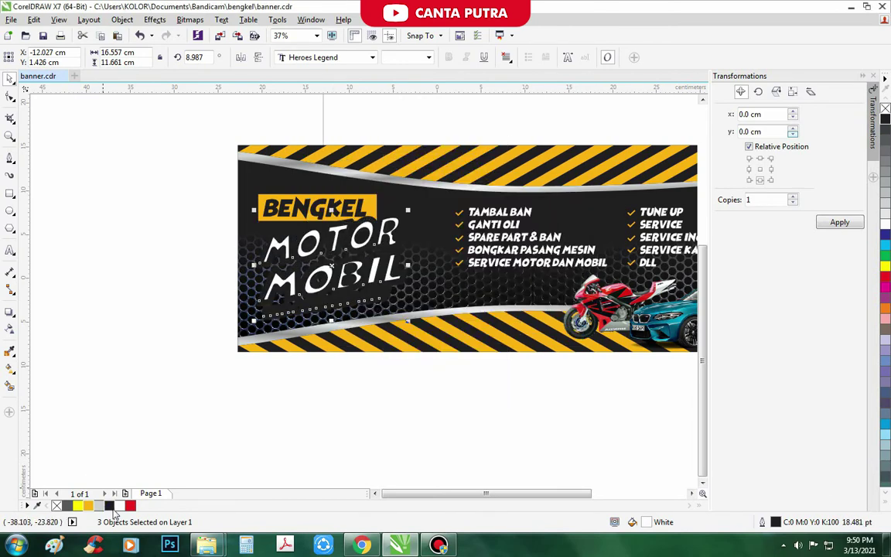
- Place the outline of the MOTOR, MOBIL and phone-line texts behind their fill
{"action": "key", "text": "F12"}
{"action": "left_click", "coordinate": [434, 387]}
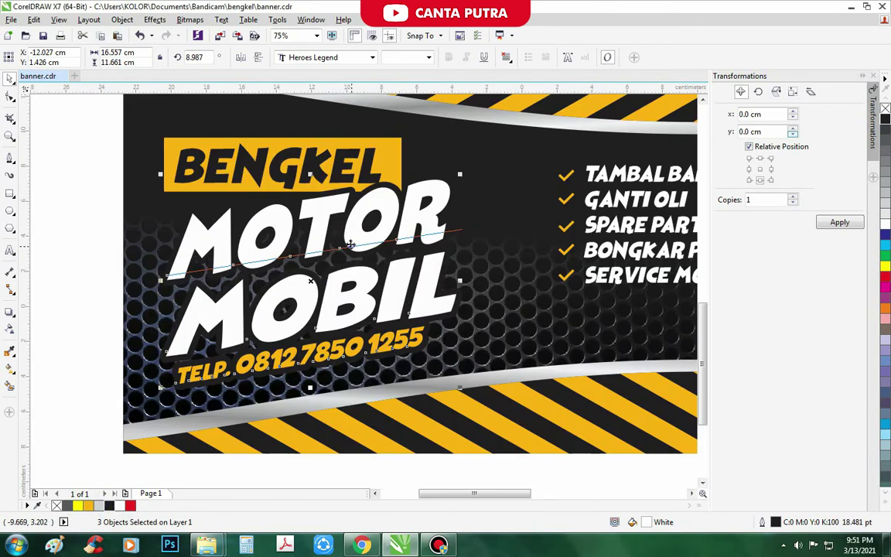
{"action": "key", "text": "Escape"}
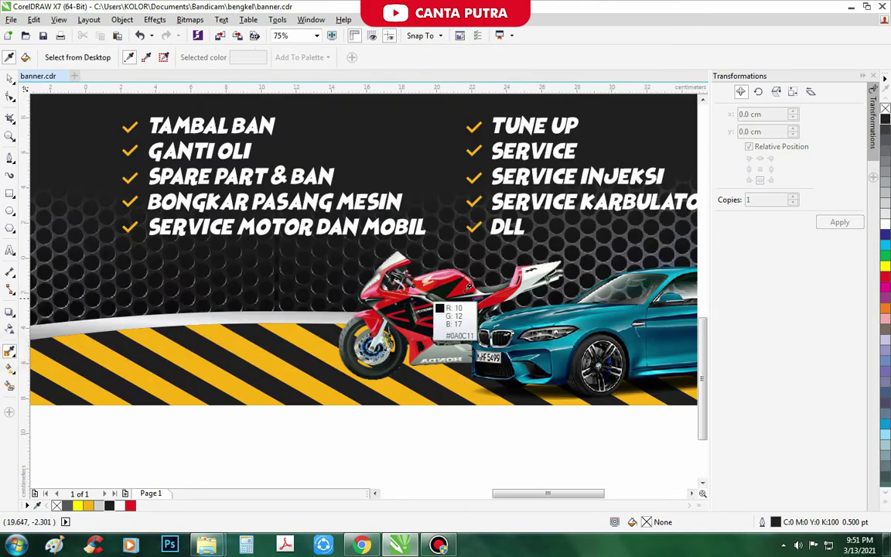
- Sample a dark greenish-black from the motorcycle image and apply it as the banner's background fill
{"action": "left_click", "coordinate": [468, 286]}
{"action": "scroll", "coordinate": [348, 255], "scroll_direction": "down", "scroll_amount": 2}
{"action": "scroll", "coordinate": [298, 242], "scroll_direction": "up", "scroll_amount": 3}
{"action": "key", "text": "space"}
{"action": "scroll", "coordinate": [298, 242], "scroll_direction": "down", "scroll_amount": 4}
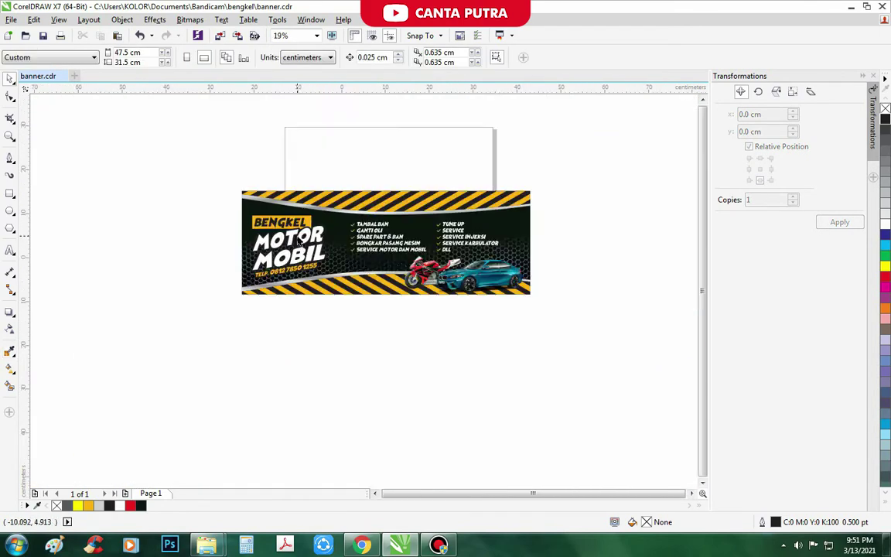
{"action": "scroll", "coordinate": [298, 242], "scroll_direction": "up", "scroll_amount": 2}
{"action": "left_click", "coordinate": [309, 303]}
{"action": "scroll", "coordinate": [150, 387], "scroll_direction": "down", "scroll_amount": 1}
{"action": "scroll", "coordinate": [178, 247], "scroll_direction": "up", "scroll_amount": 1}
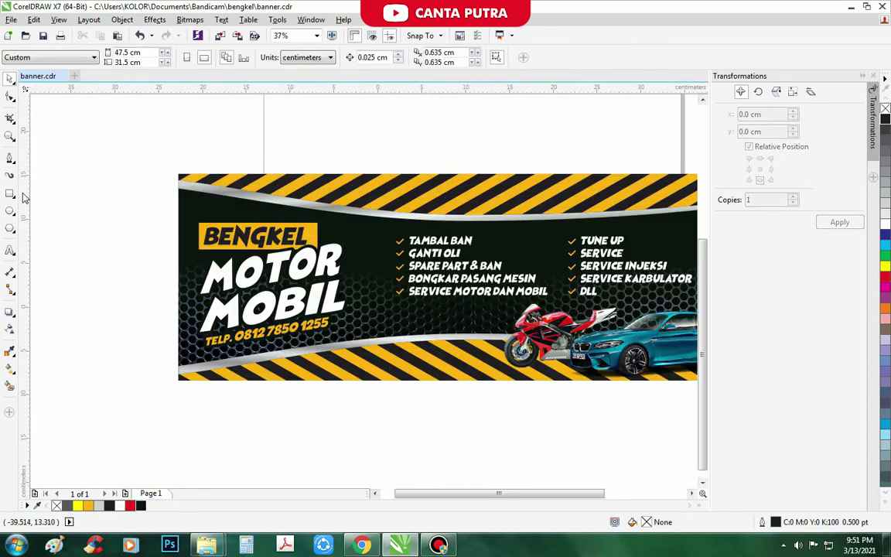
{"action": "key", "text": "F6"}
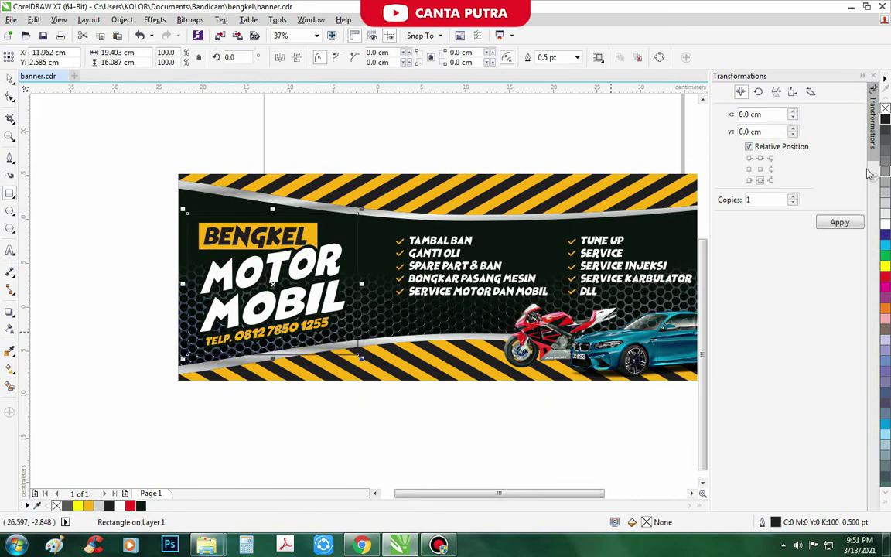
{"action": "scroll", "coordinate": [395, 259], "scroll_direction": "down", "scroll_amount": 1}
{"action": "scroll", "coordinate": [412, 263], "scroll_direction": "up", "scroll_amount": 1}
{"action": "key", "text": "space"}
- Recolour the outlines of the MOTOR and MOBIL texts to the sampled dark tone R13 G21 B16
{"action": "scroll", "coordinate": [417, 310], "scroll_direction": "up", "scroll_amount": 1}
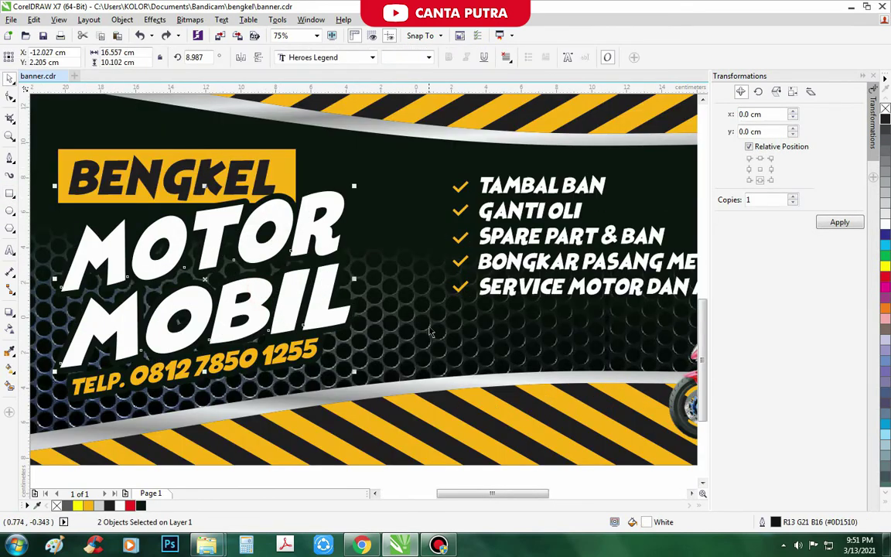
{"action": "key", "text": "F12"}
{"action": "key", "text": "Escape"}
{"action": "scroll", "coordinate": [346, 209], "scroll_direction": "down", "scroll_amount": 1}
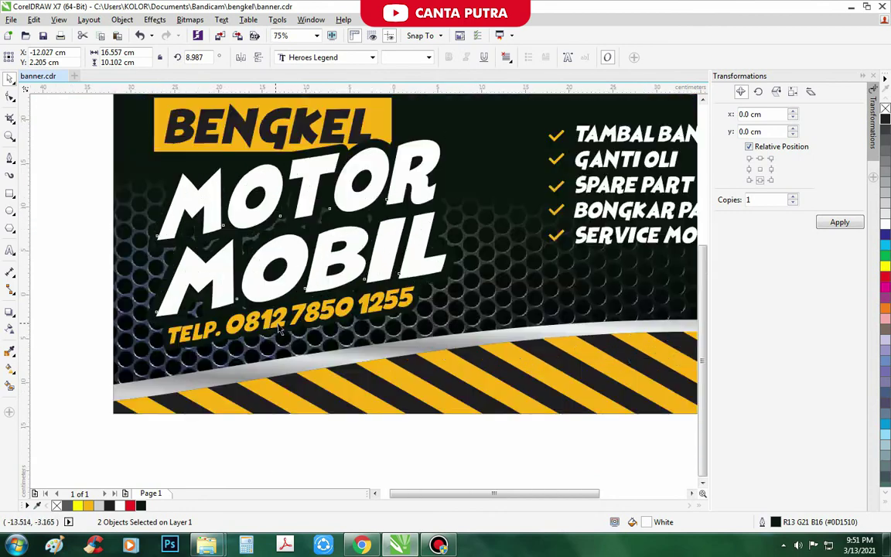
- Apply the dark R13 G21 B16 outline to the phone line and enlarge it to about 108 percent
{"action": "scroll", "coordinate": [304, 387], "scroll_direction": "down", "scroll_amount": 1}
{"action": "left_click", "coordinate": [304, 388]}
{"action": "scroll", "coordinate": [282, 288], "scroll_direction": "up", "scroll_amount": 2}
{"action": "left_click", "coordinate": [283, 288]}
{"action": "left_click", "coordinate": [288, 348]}
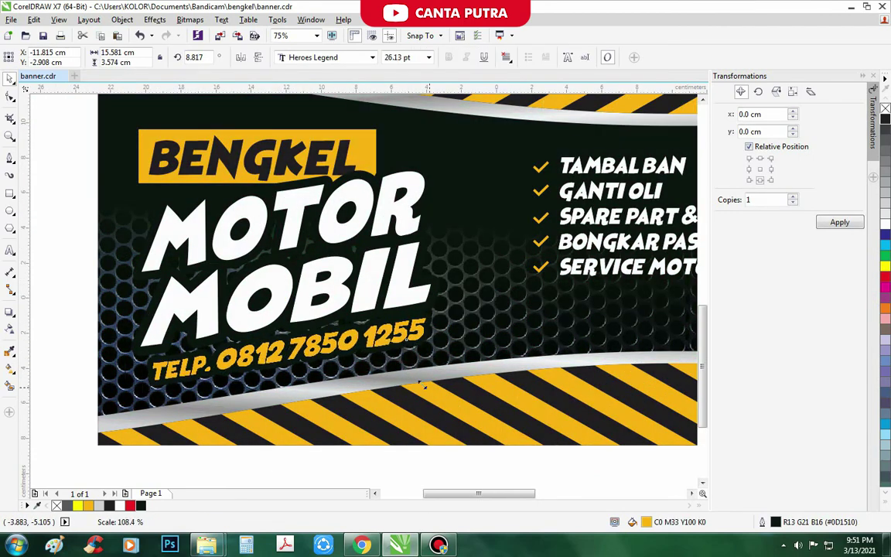
- Enlarge both check-marked service lists together to about 36.9 by 7.5 cm
{"action": "scroll", "coordinate": [328, 317], "scroll_direction": "down", "scroll_amount": 3}
{"action": "scroll", "coordinate": [329, 317], "scroll_direction": "up", "scroll_amount": 2}
{"action": "scroll", "coordinate": [329, 317], "scroll_direction": "down", "scroll_amount": 2}
{"action": "left_click_drag", "start_coordinate": [270, 188], "coordinate": [533, 288]}
{"action": "scroll", "coordinate": [445, 309], "scroll_direction": "up", "scroll_amount": 2}
{"action": "left_click_drag", "start_coordinate": [425, 283], "coordinate": [474, 399]}
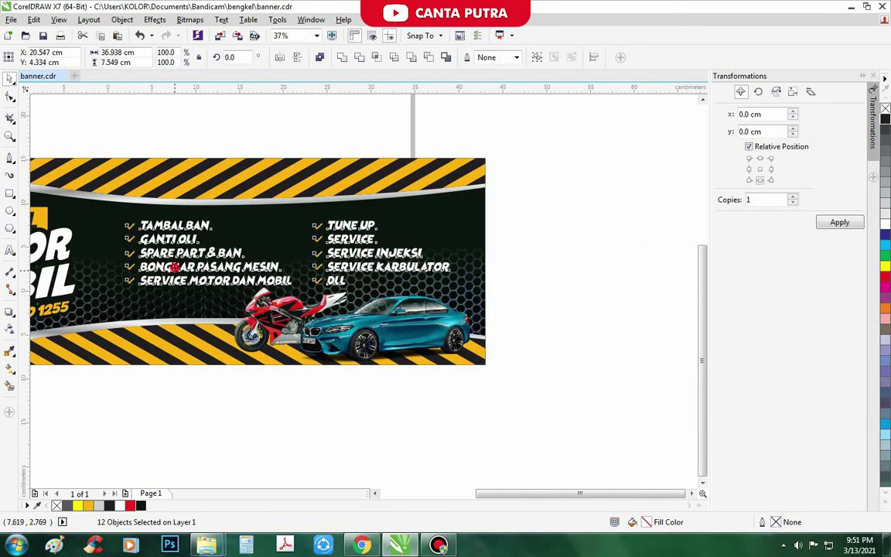
- Centre the complete banner on the page and show the whole design
{"action": "scroll", "coordinate": [319, 247], "scroll_direction": "down", "scroll_amount": 2}
{"action": "left_click", "coordinate": [417, 348]}
{"action": "left_click_drag", "start_coordinate": [446, 178], "coordinate": [91, 384]}
{"action": "key", "text": "p"}
{"action": "left_click", "coordinate": [303, 400]}
{"action": "key", "text": "F4"}
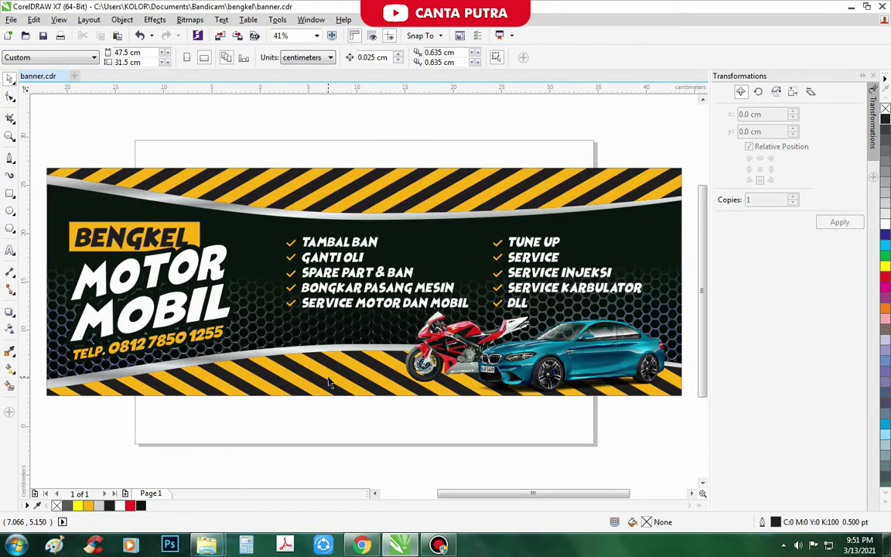